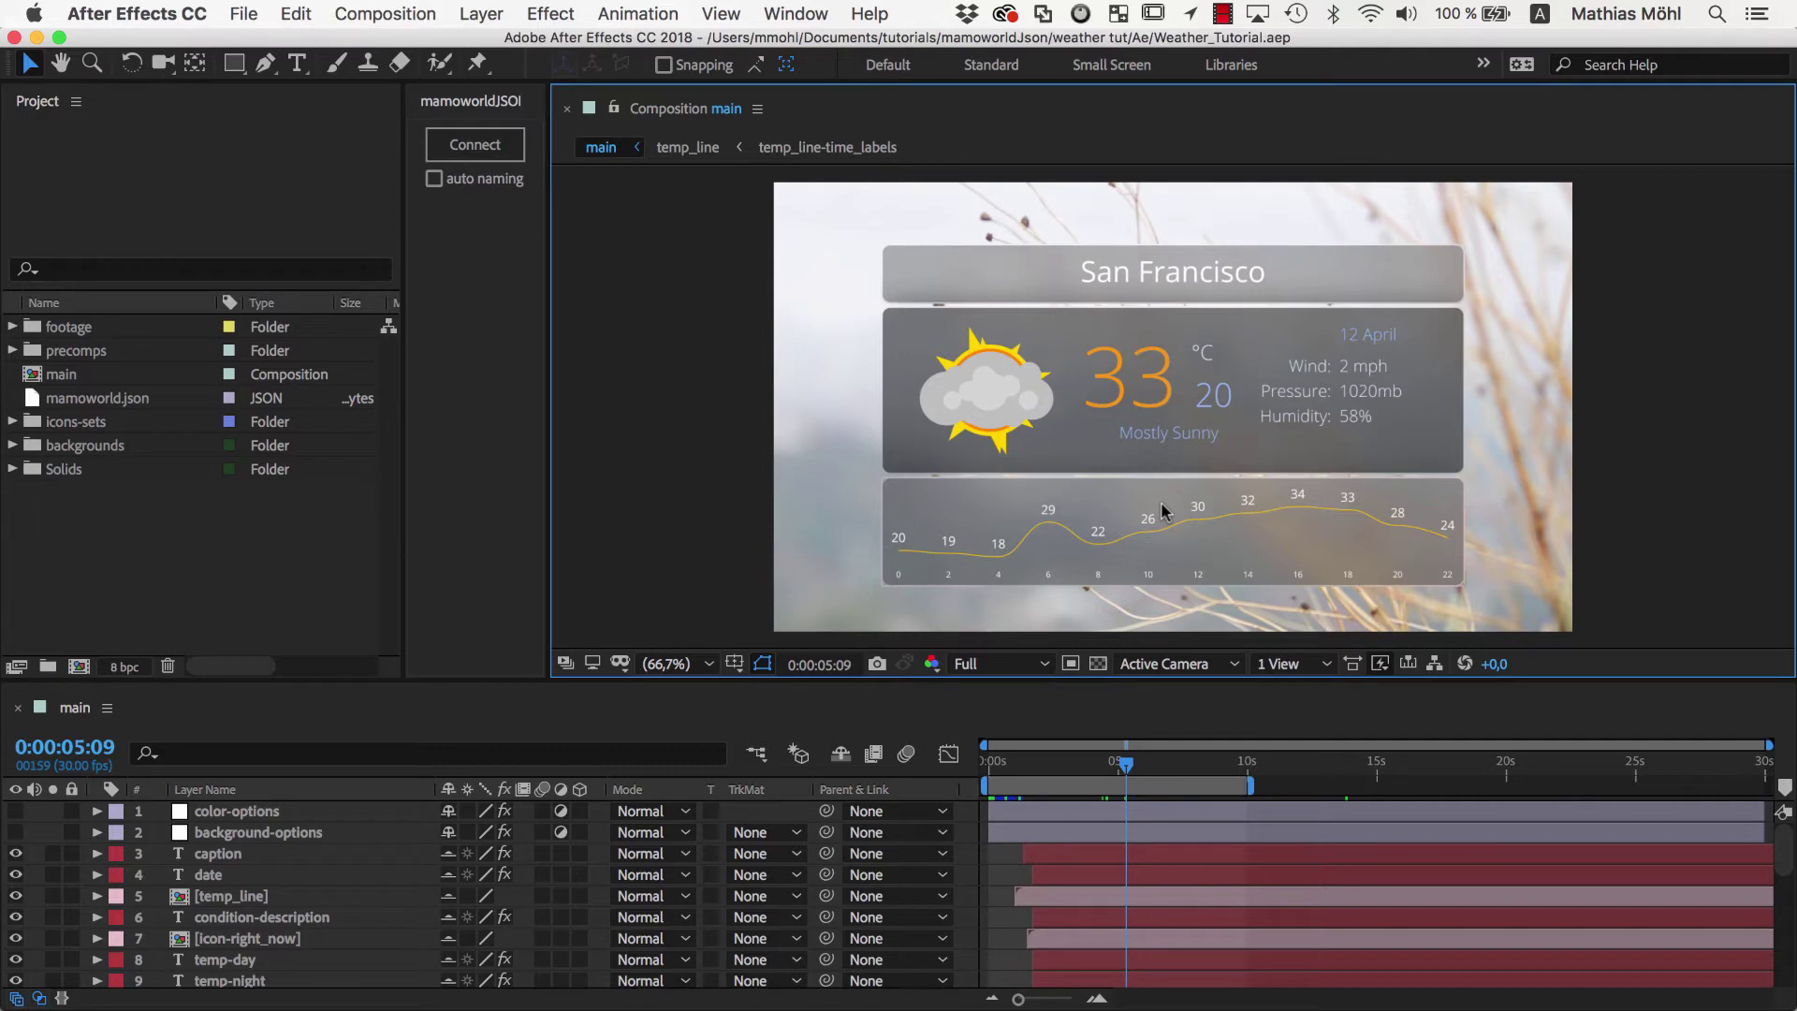
Open the temp_line composition and select the 19, 18 and 29 temperature labels
{"action": "left_click", "coordinate": [1163, 513]}
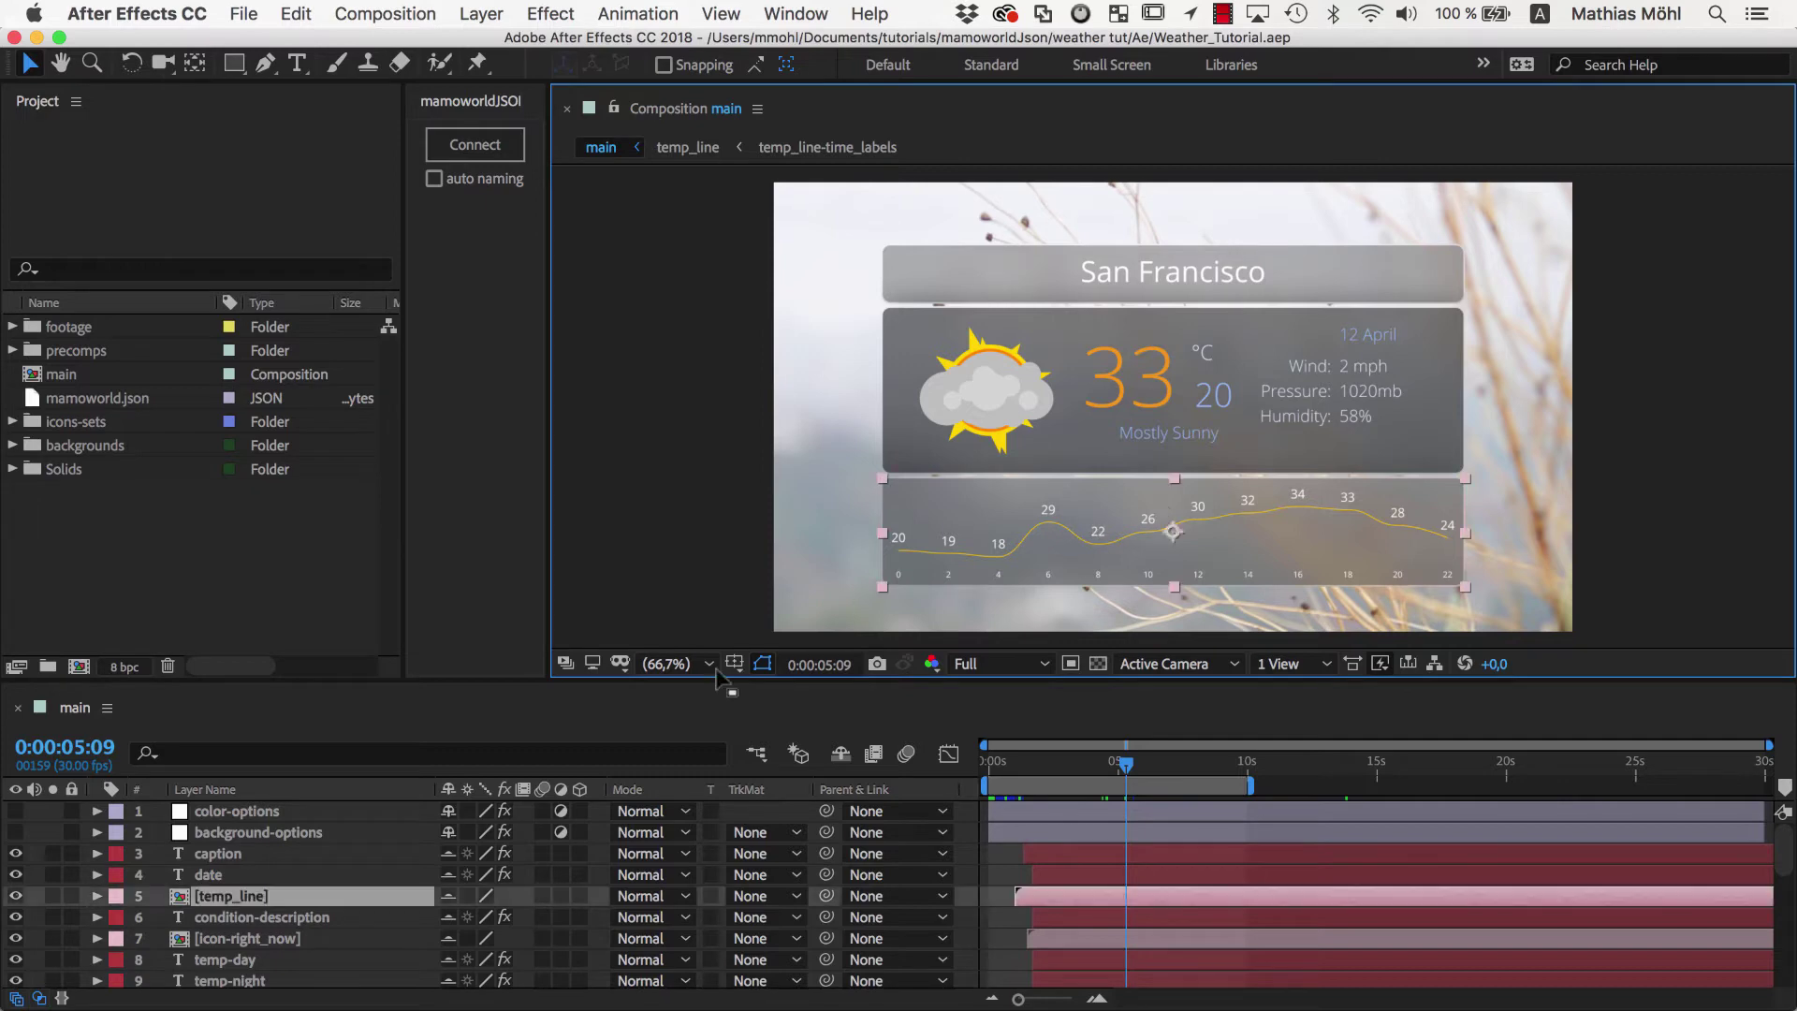
{"action": "double_click", "coordinate": [258, 906]}
{"action": "left_click", "coordinate": [936, 327]}
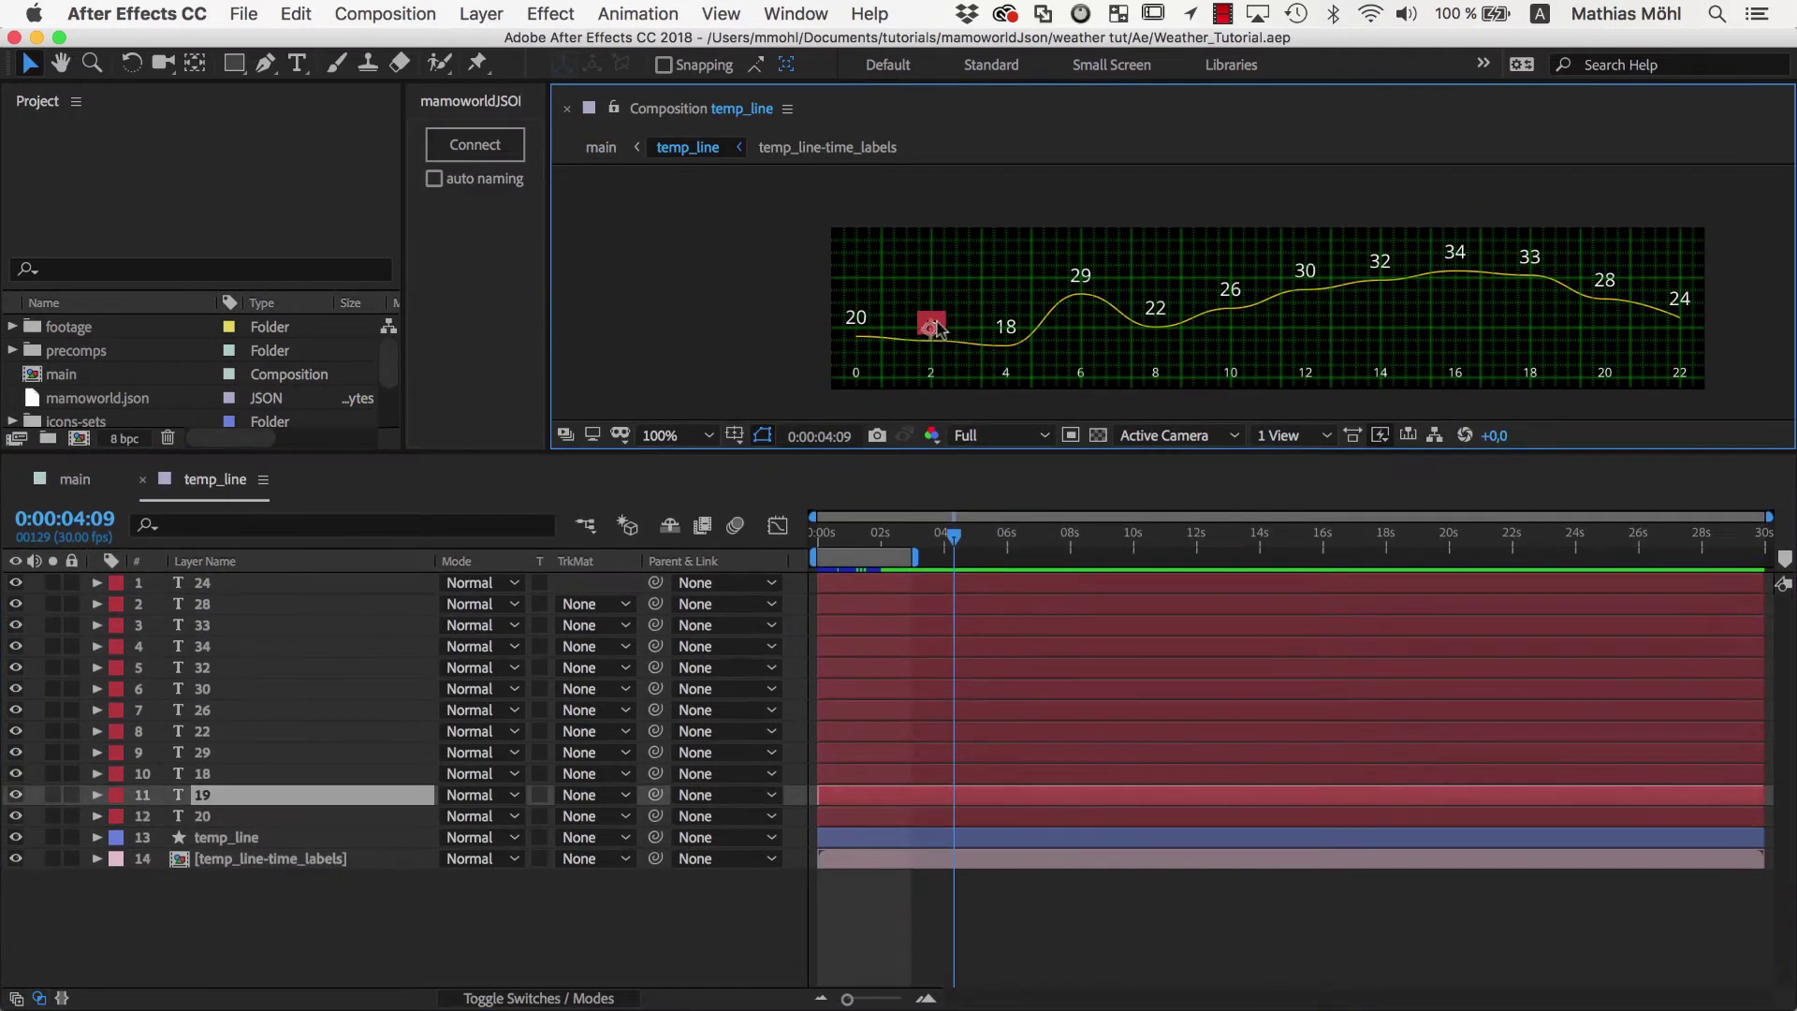
{"action": "left_click", "coordinate": [1006, 326]}
{"action": "left_click", "coordinate": [1080, 276]}
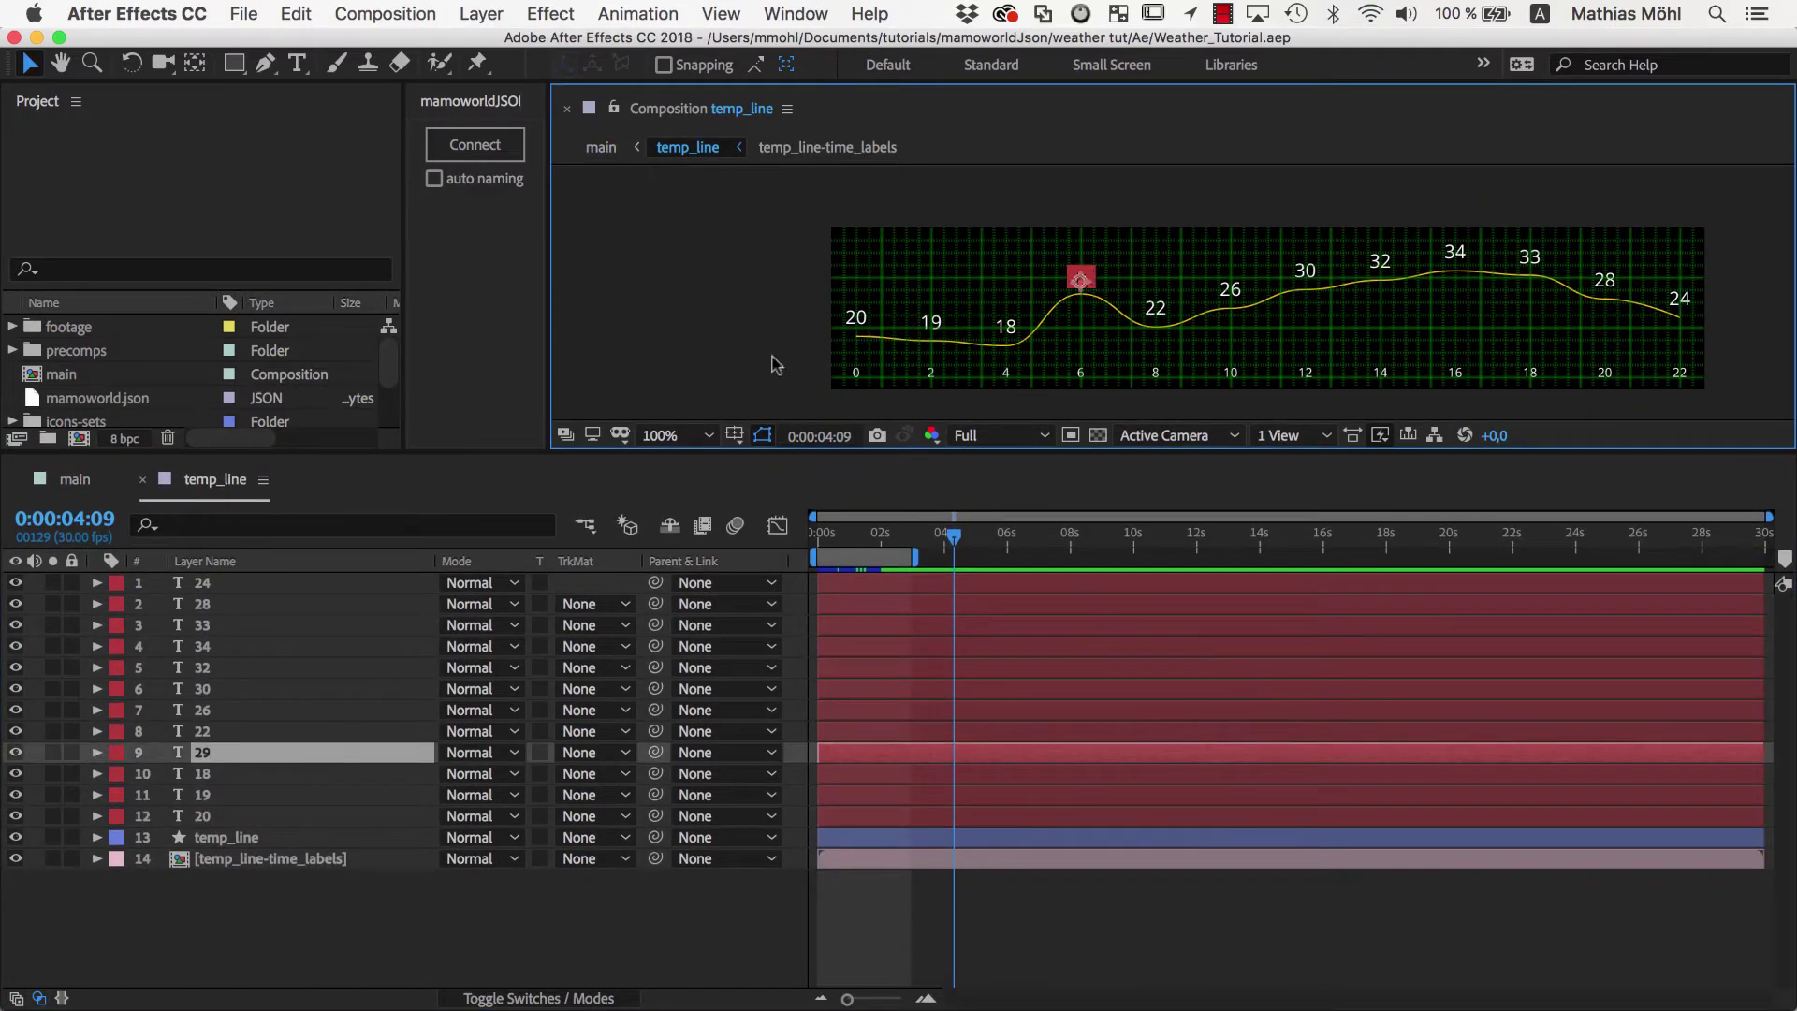
Select the 20 temperature label and expose its Text > Source Text property
{"action": "left_click", "coordinate": [200, 817]}
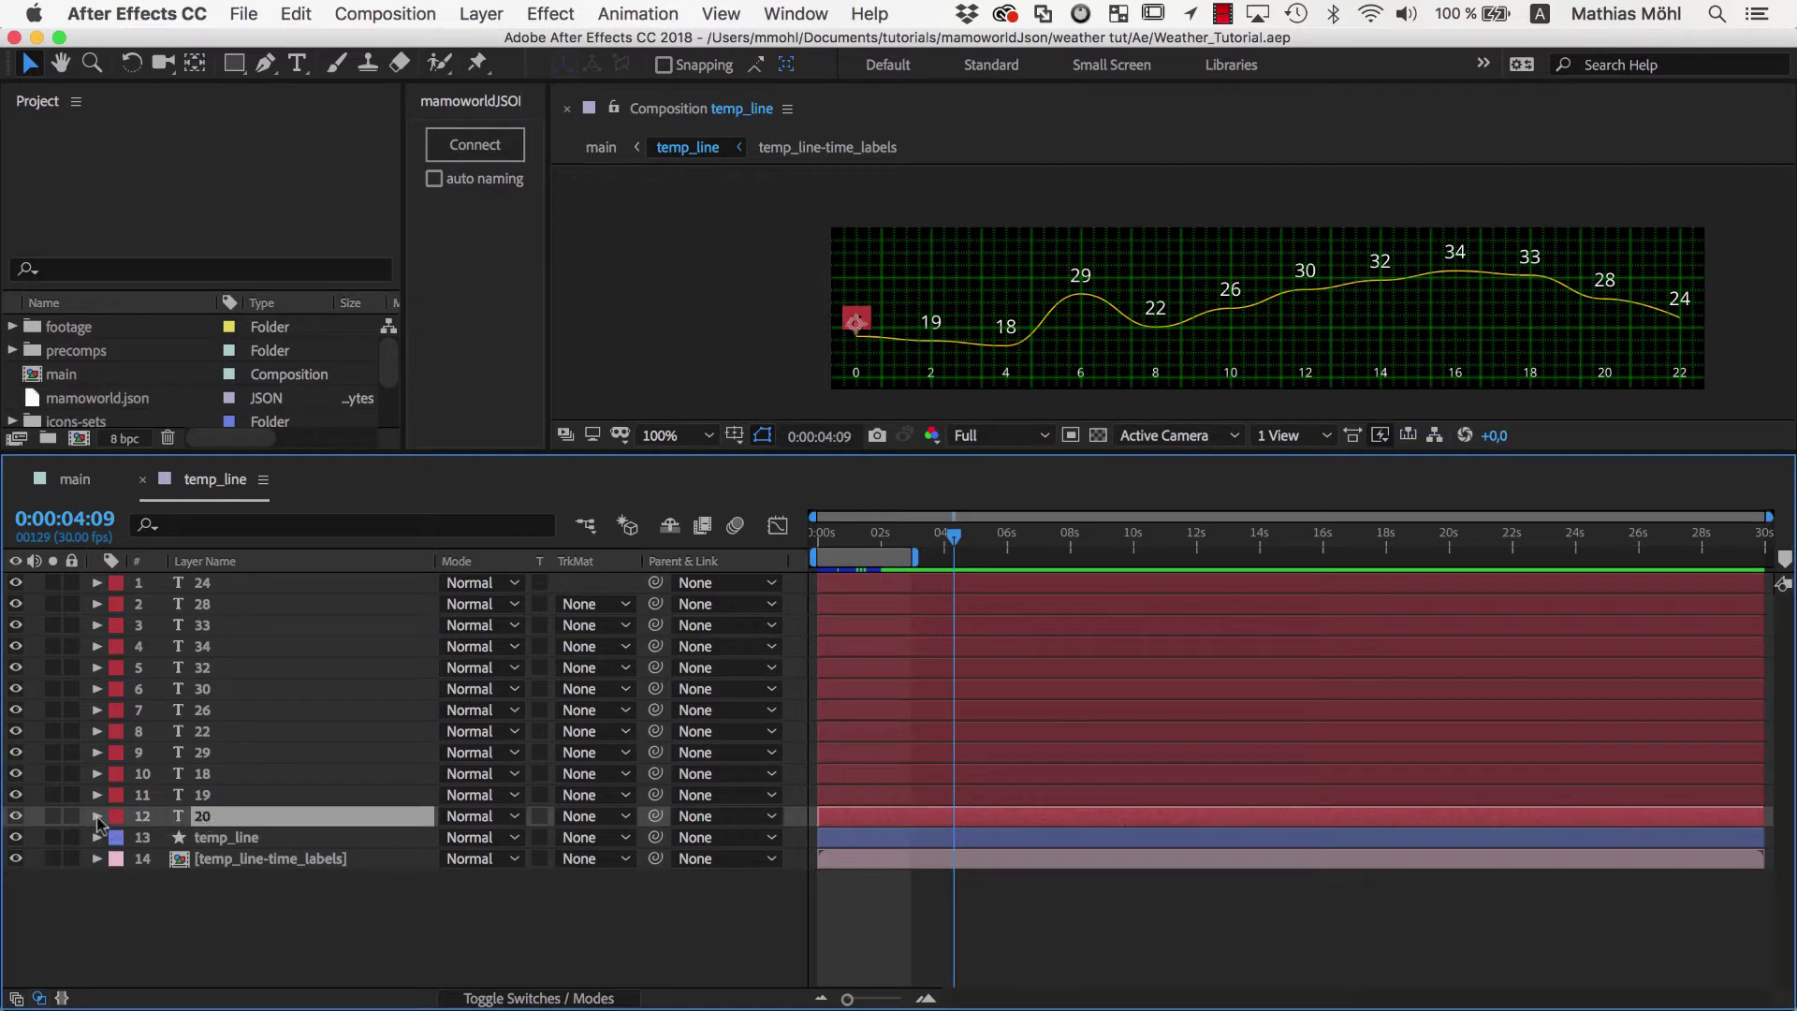
{"action": "left_click", "coordinate": [98, 816]}
{"action": "left_click", "coordinate": [119, 838]}
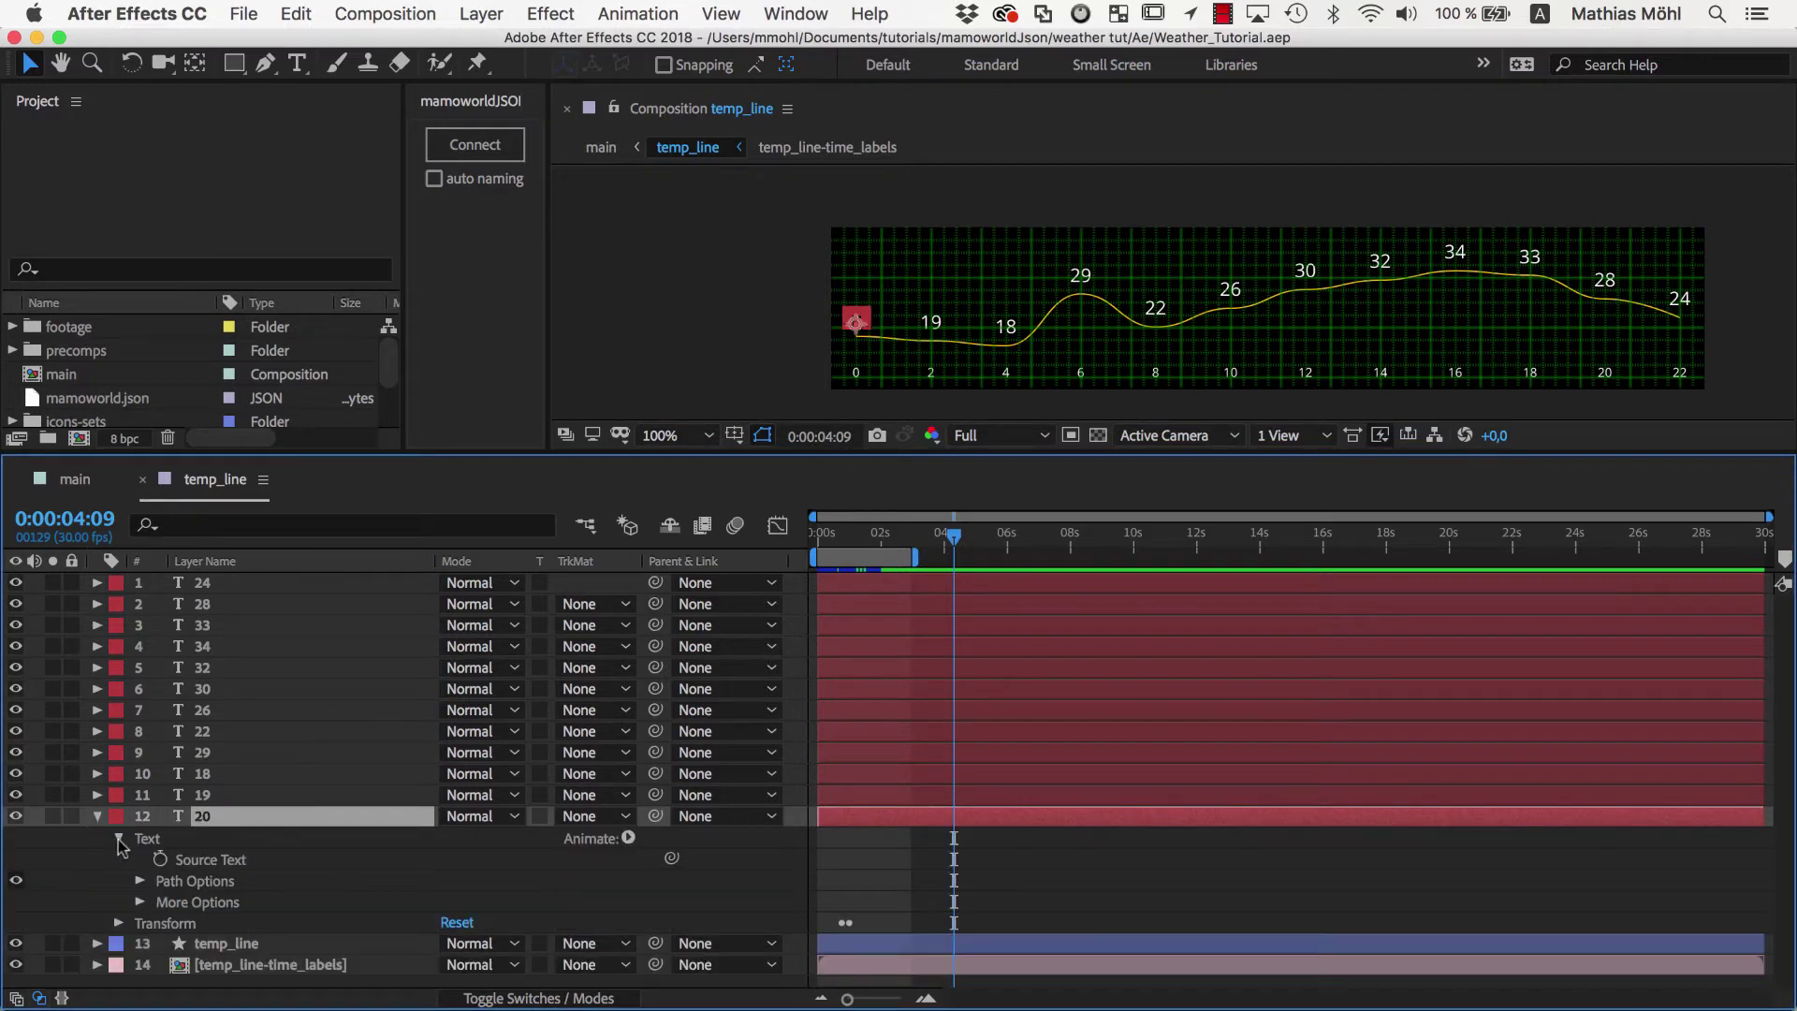
{"action": "left_click", "coordinate": [210, 859]}
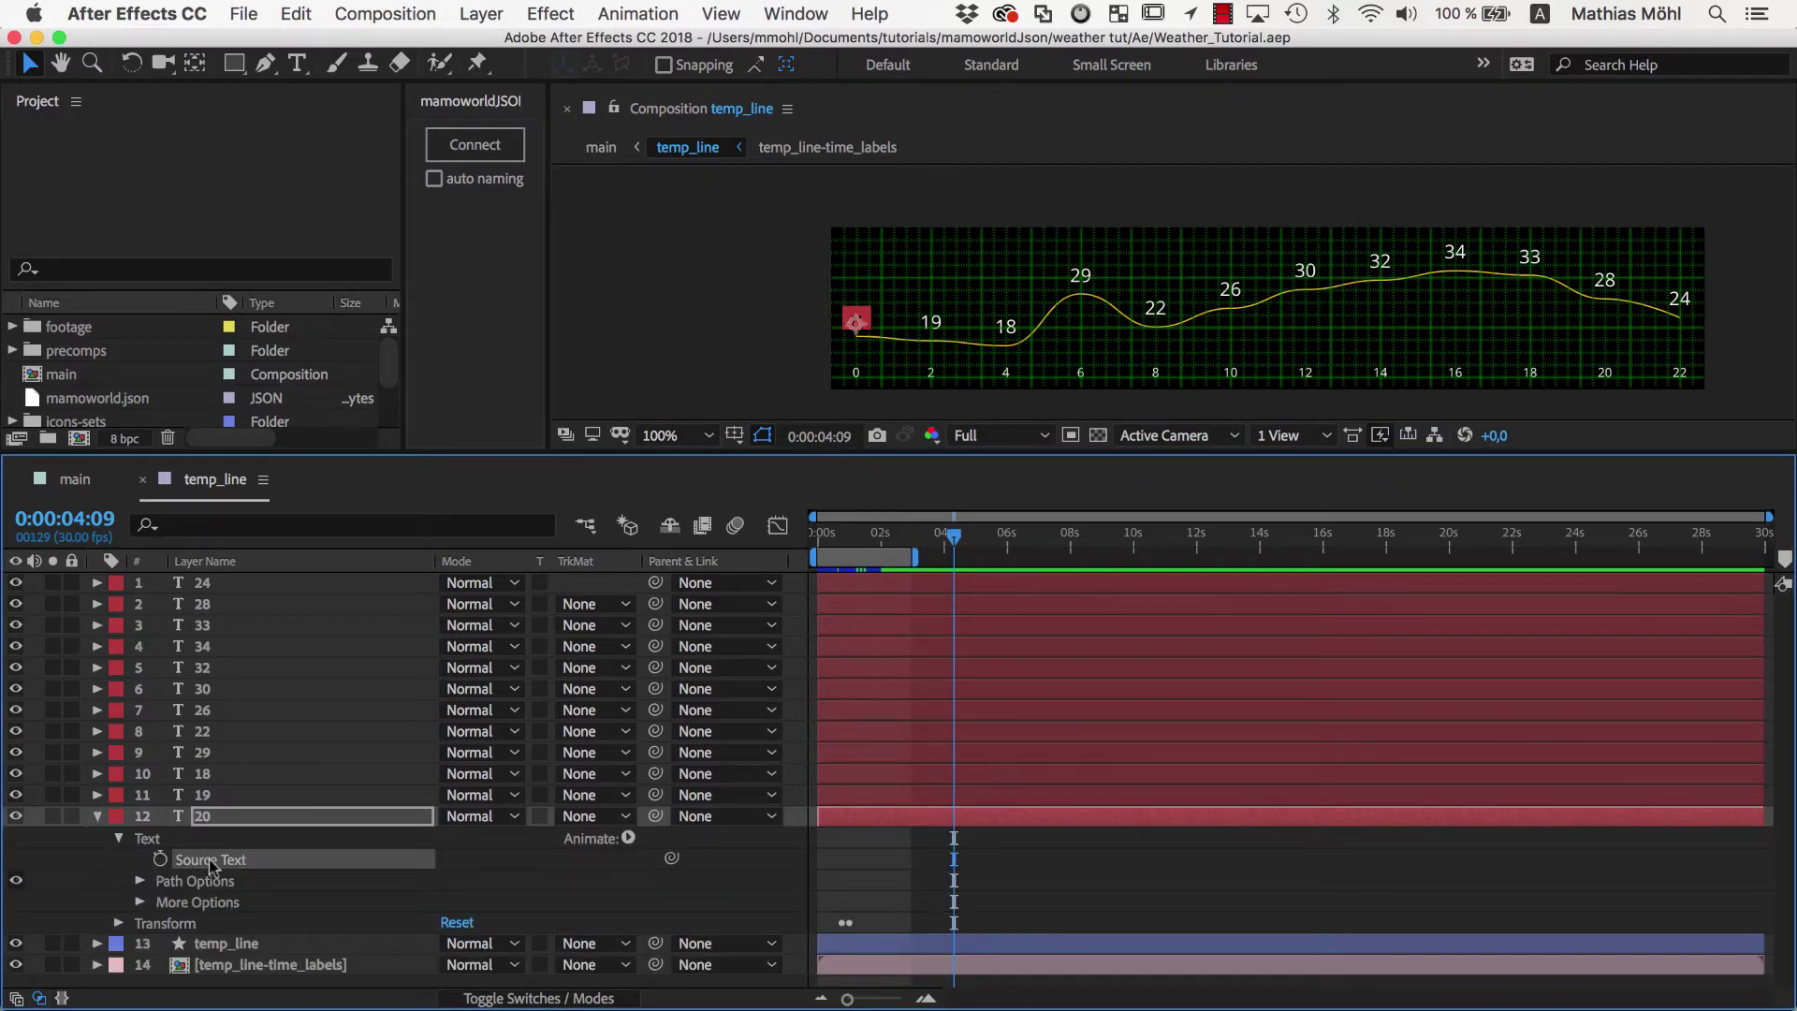
Connect the 20 label's Source Text to the JSON, stored as 'temperature line.0'
{"action": "left_click", "coordinate": [476, 152]}
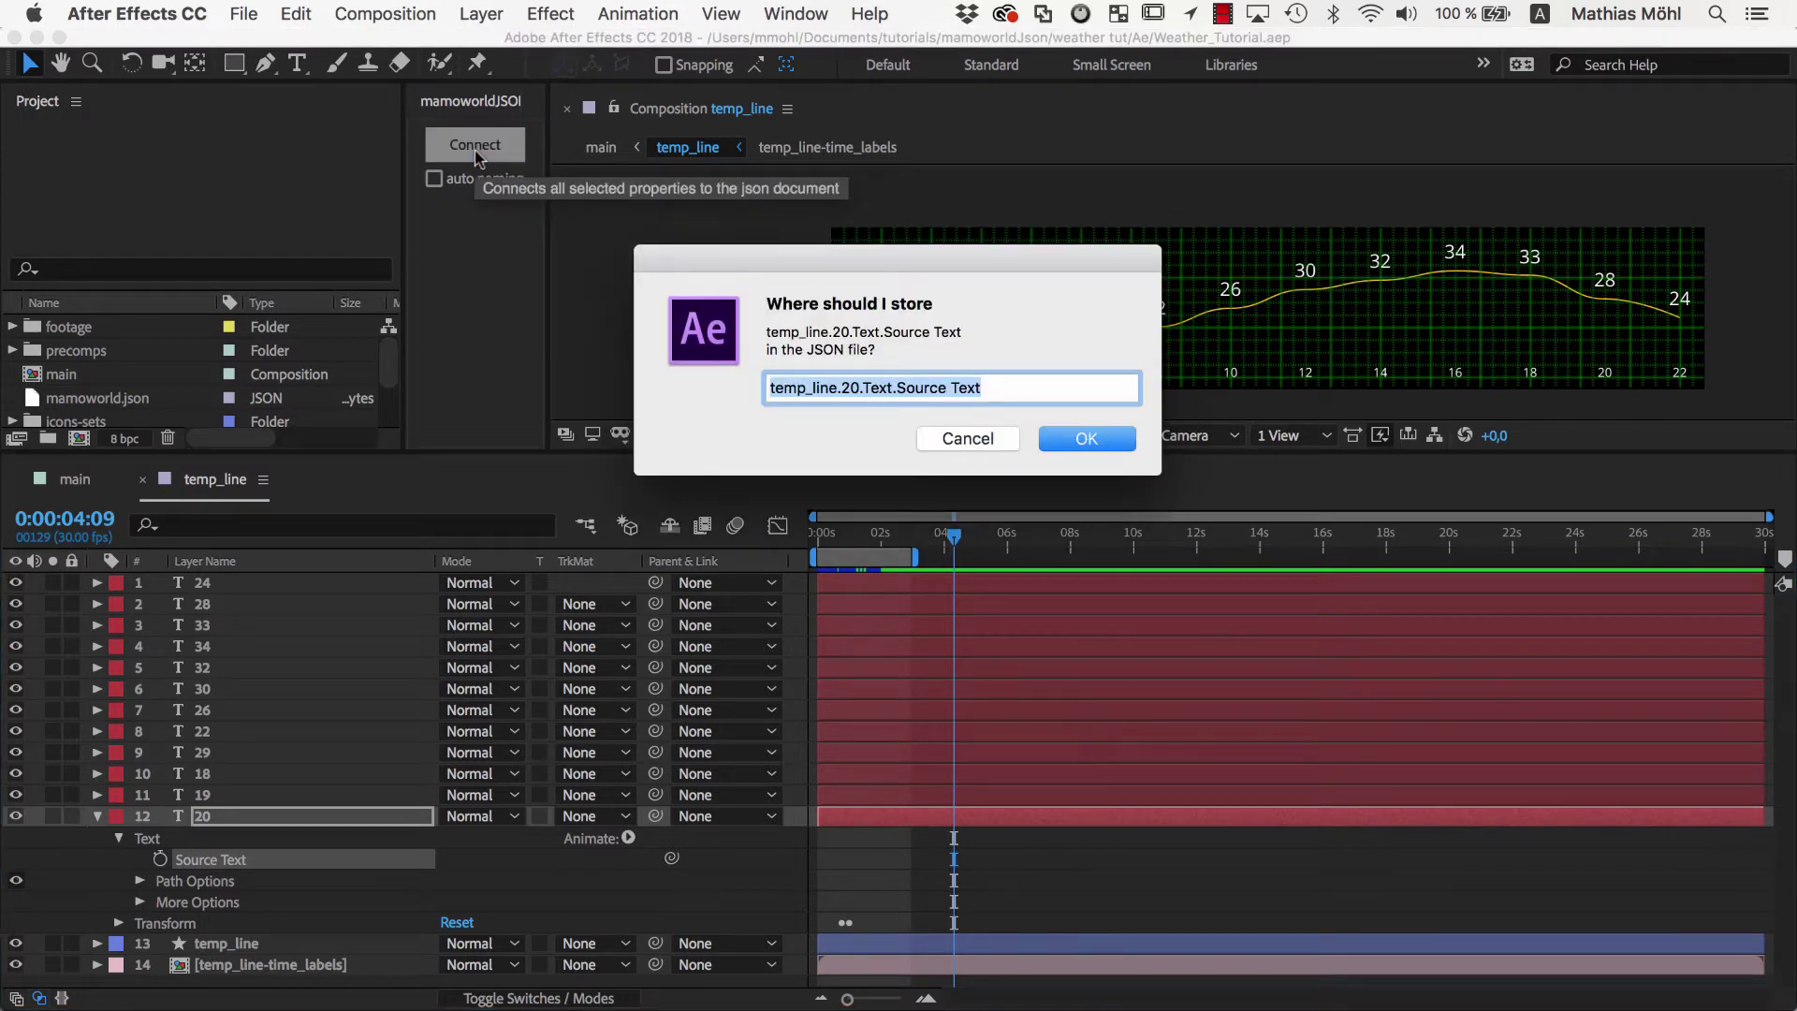
{"action": "type", "text": "temperature line.0"}
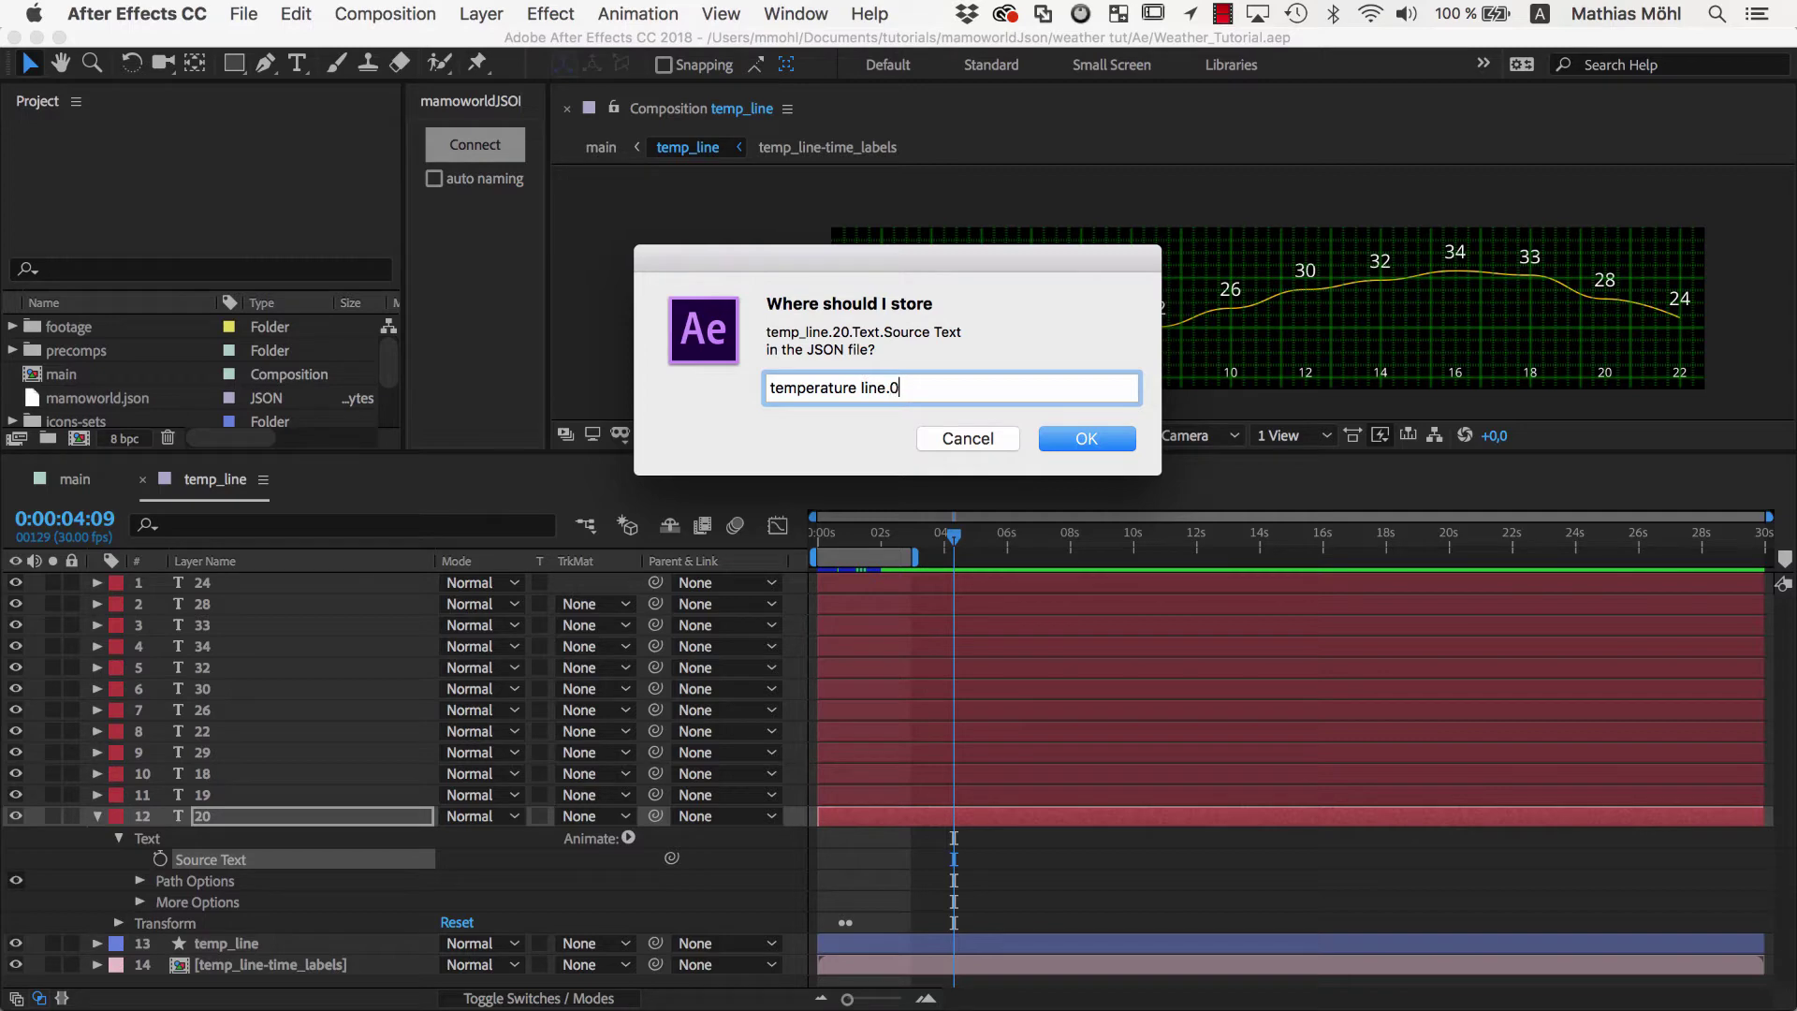
{"action": "left_click_drag", "start_coordinate": [898, 388], "coordinate": [771, 388]}
{"action": "key", "text": "super+c"}
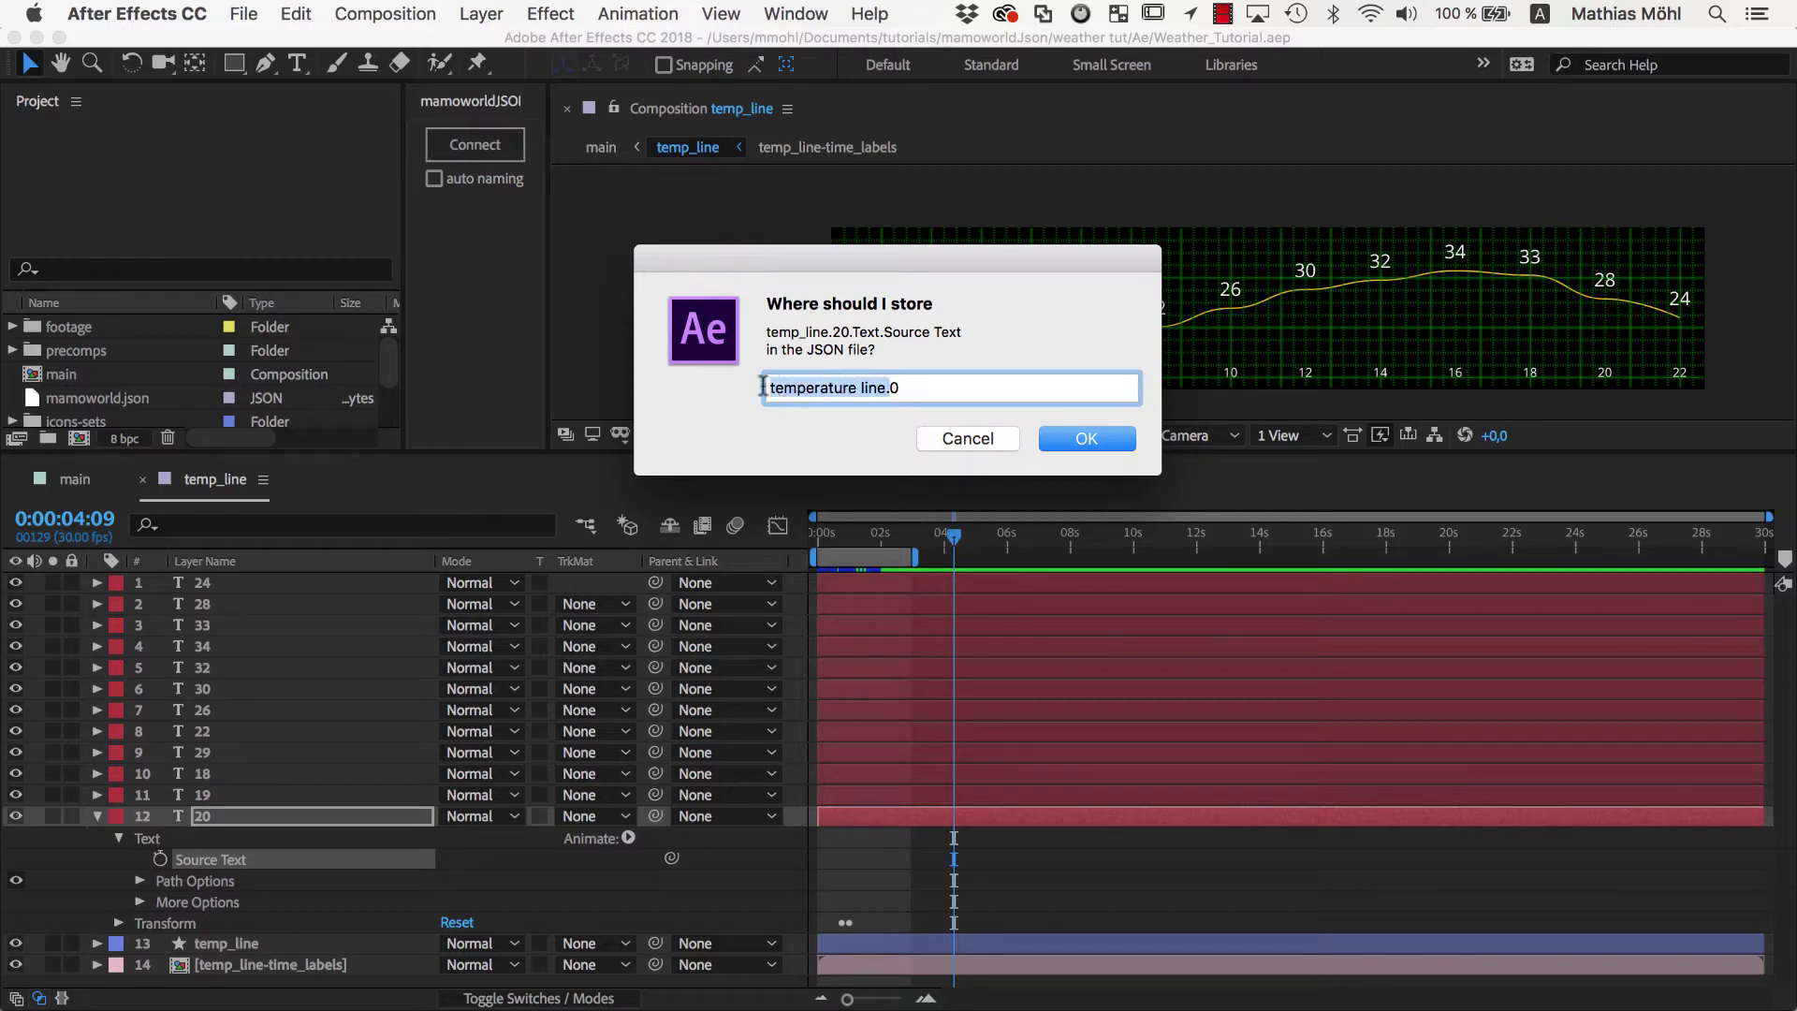
{"action": "left_click", "coordinate": [983, 393]}
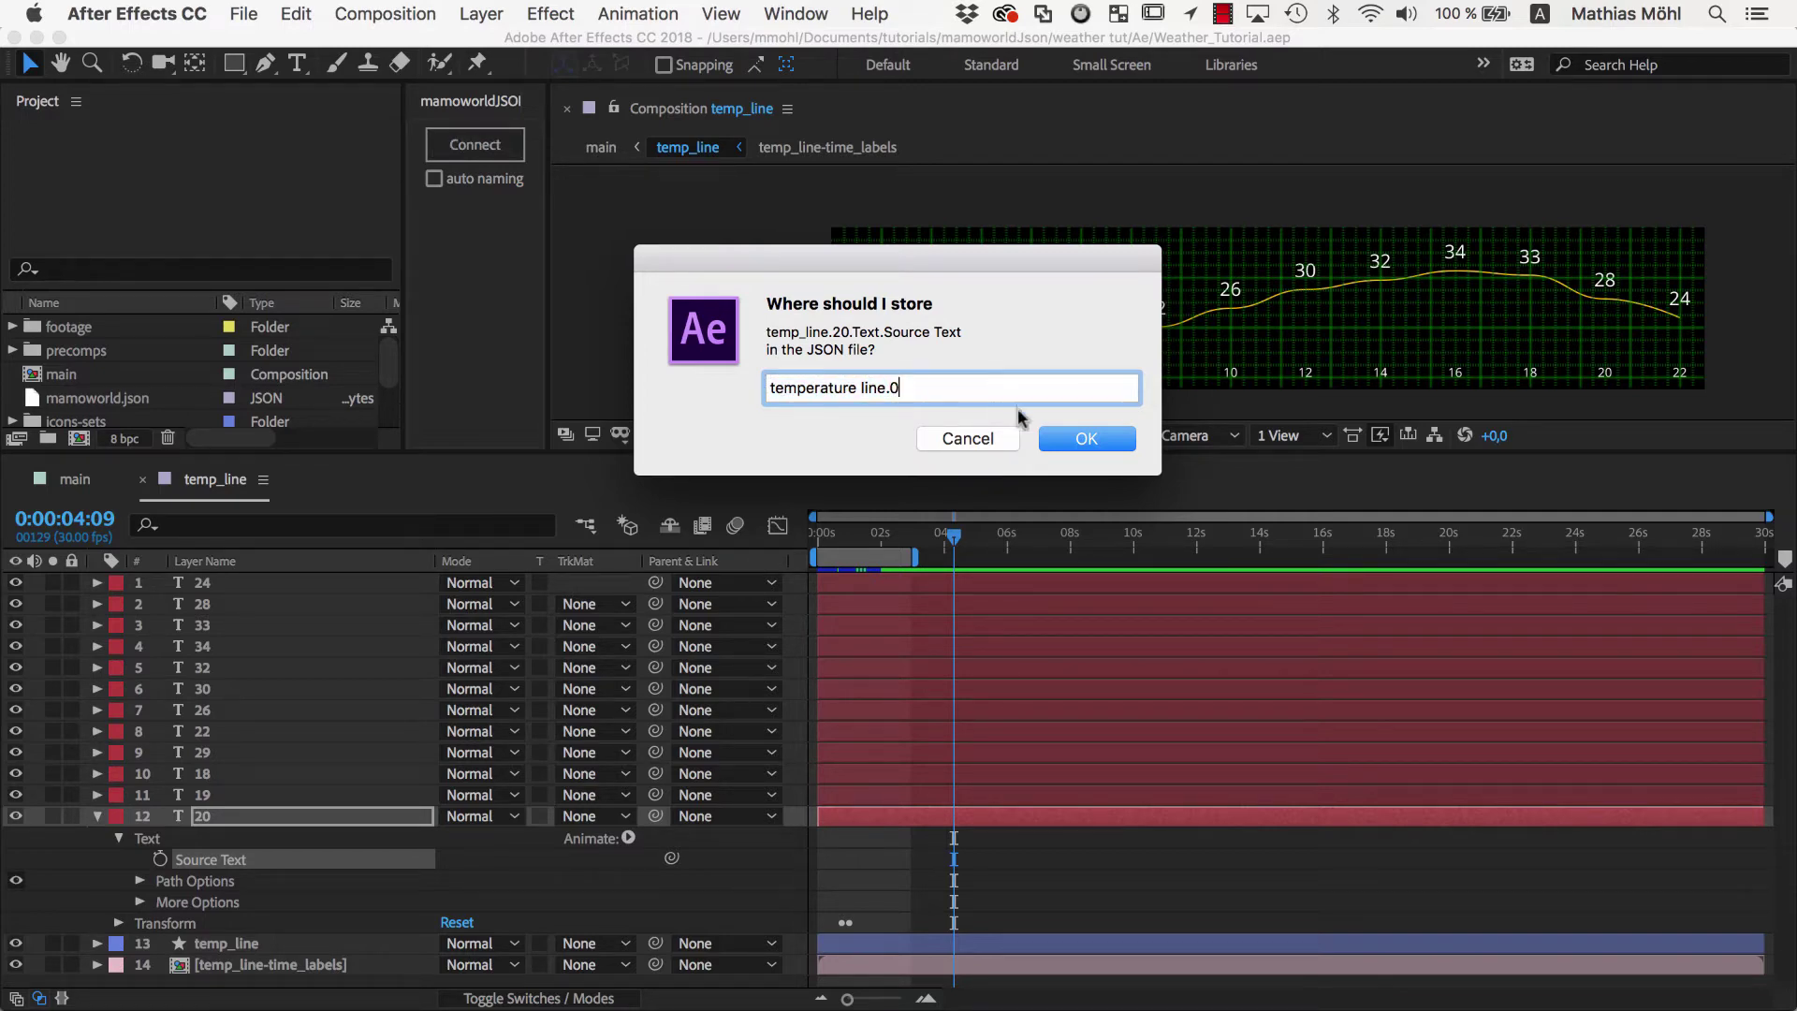
{"action": "left_click", "coordinate": [1082, 438]}
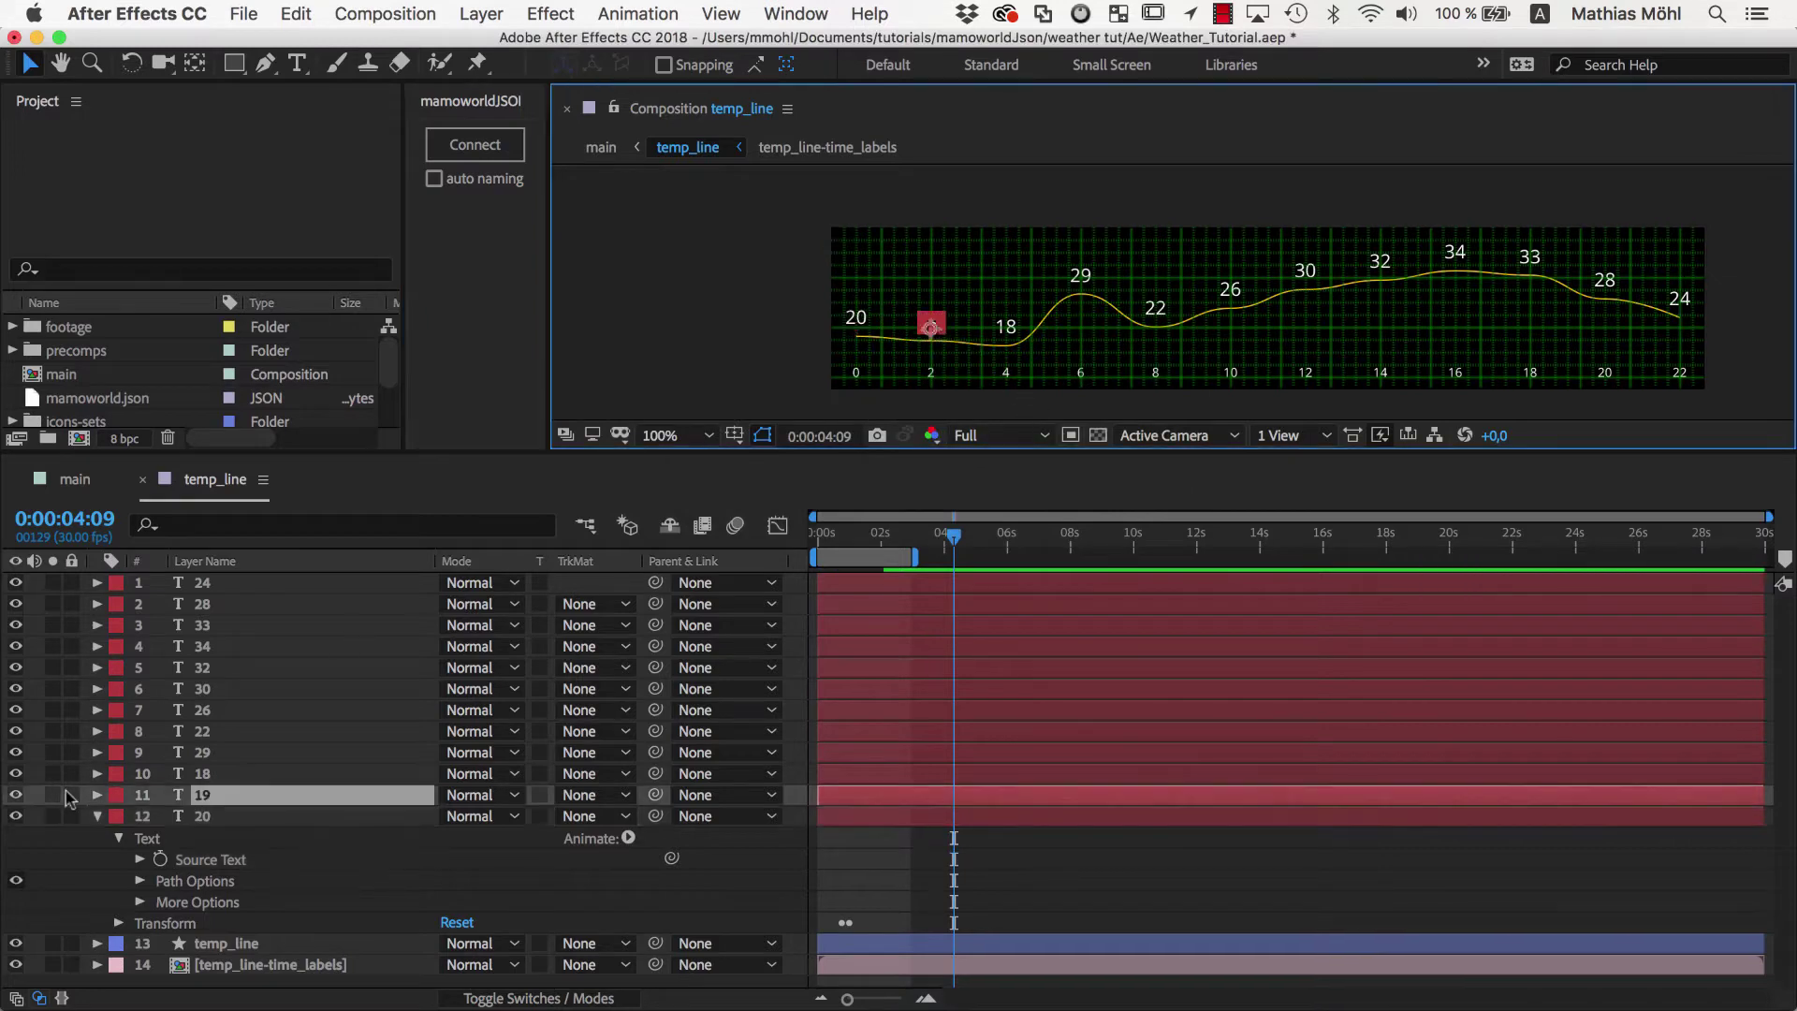
Link the 19 label's Source Text to the JSON using the pasted temperature line key
{"action": "left_click", "coordinate": [97, 795]}
{"action": "left_click", "coordinate": [208, 839]}
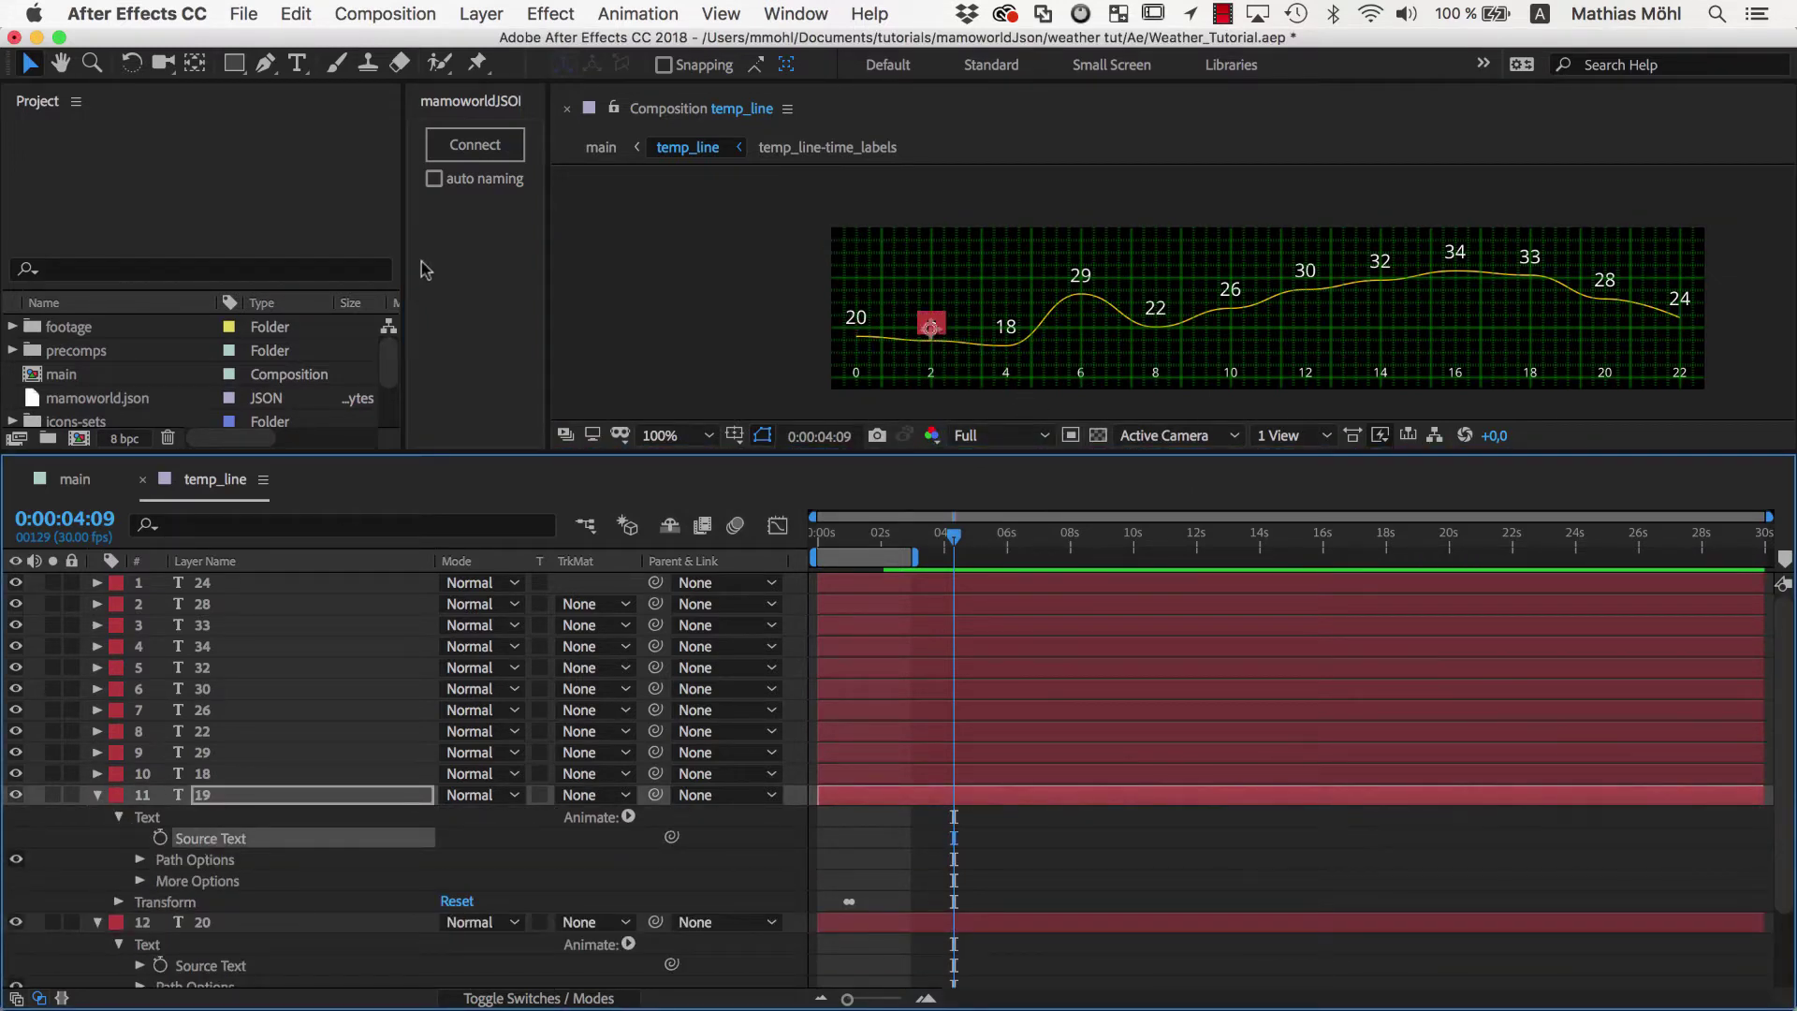
{"action": "left_click", "coordinate": [475, 144]}
{"action": "type", "text": "temperatur"}
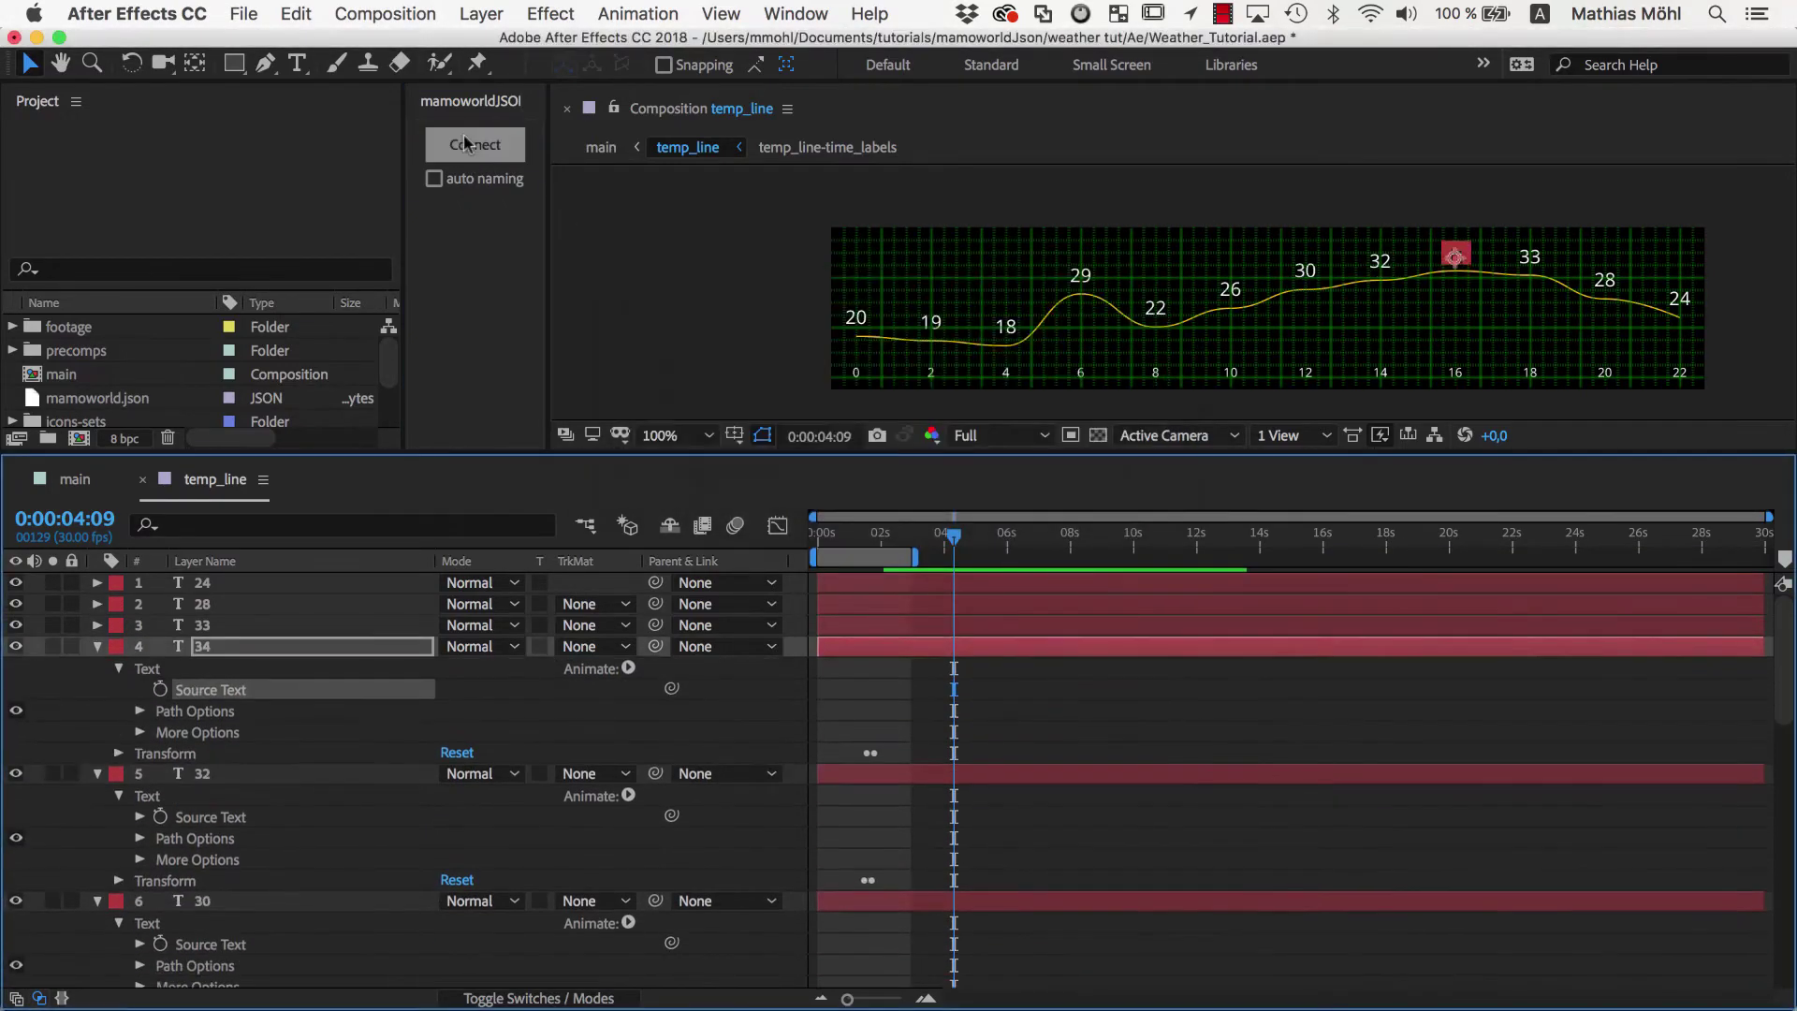
{"action": "left_click", "coordinate": [848, 512]}
{"action": "key", "text": "Return"}
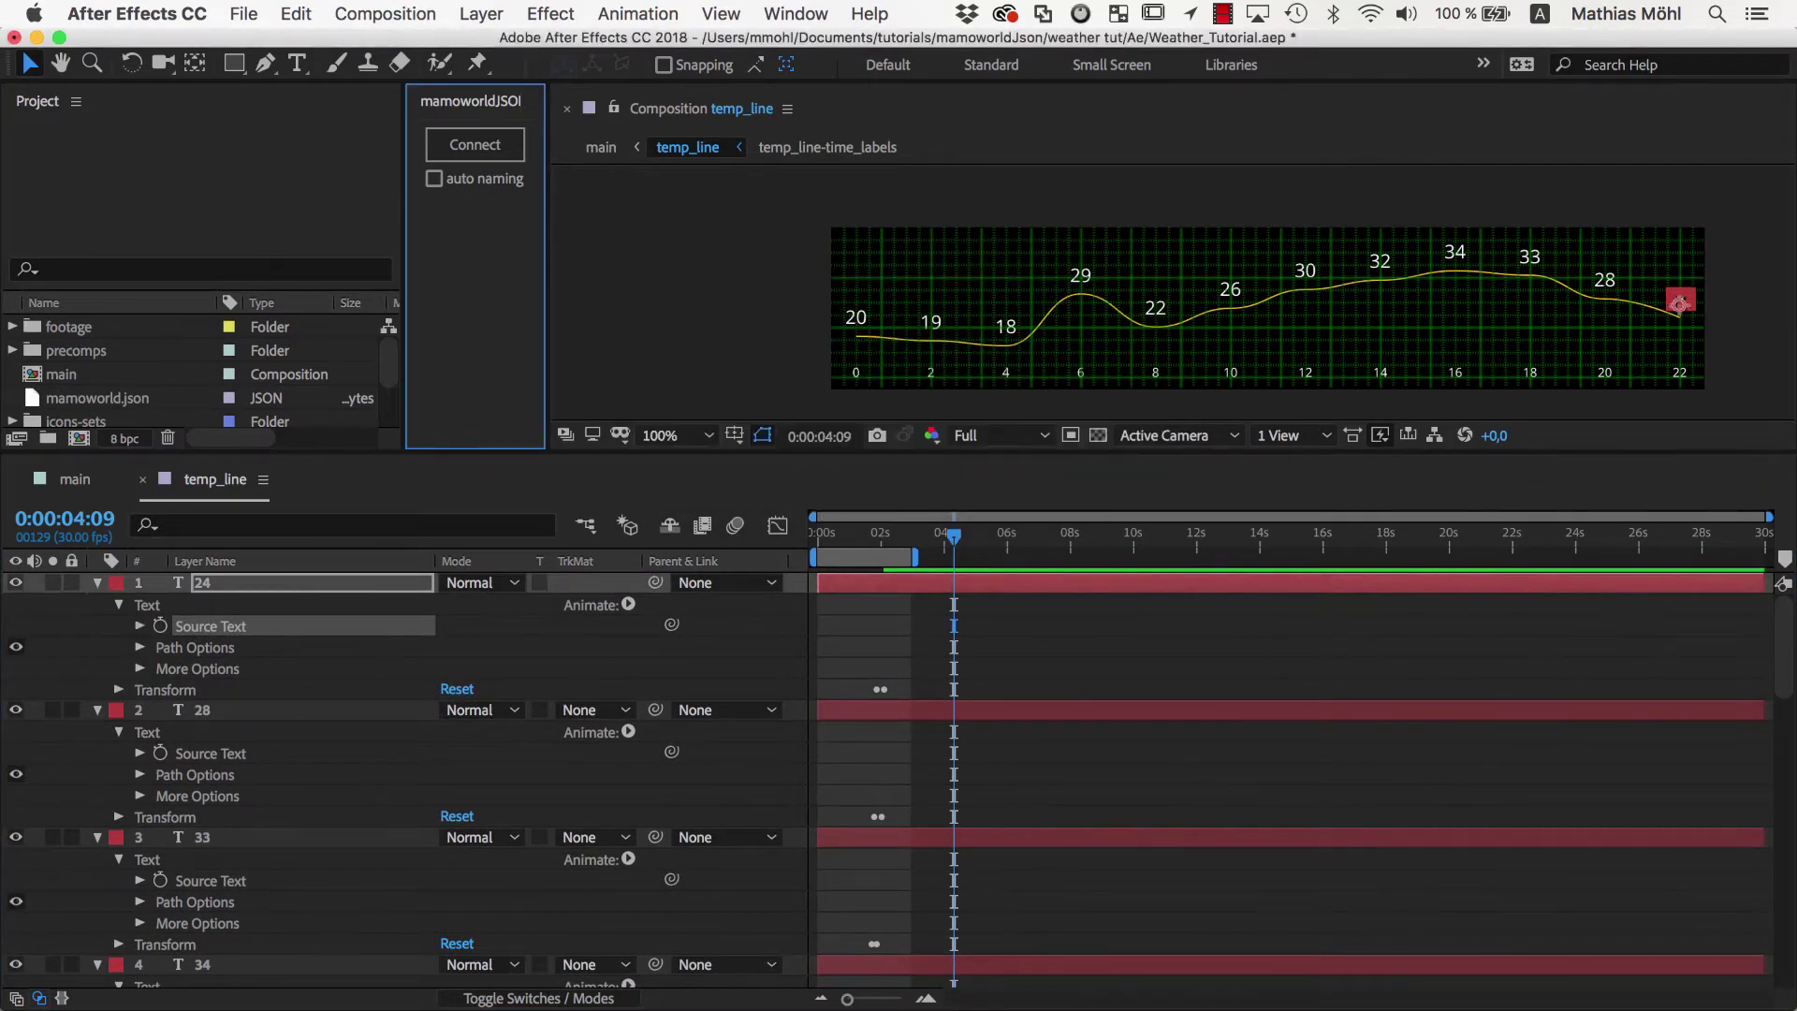
Change hour 4's temperature in mamoworld.json from 18 to 22, save, and return to After Effects
{"action": "key", "text": "super+Tab"}
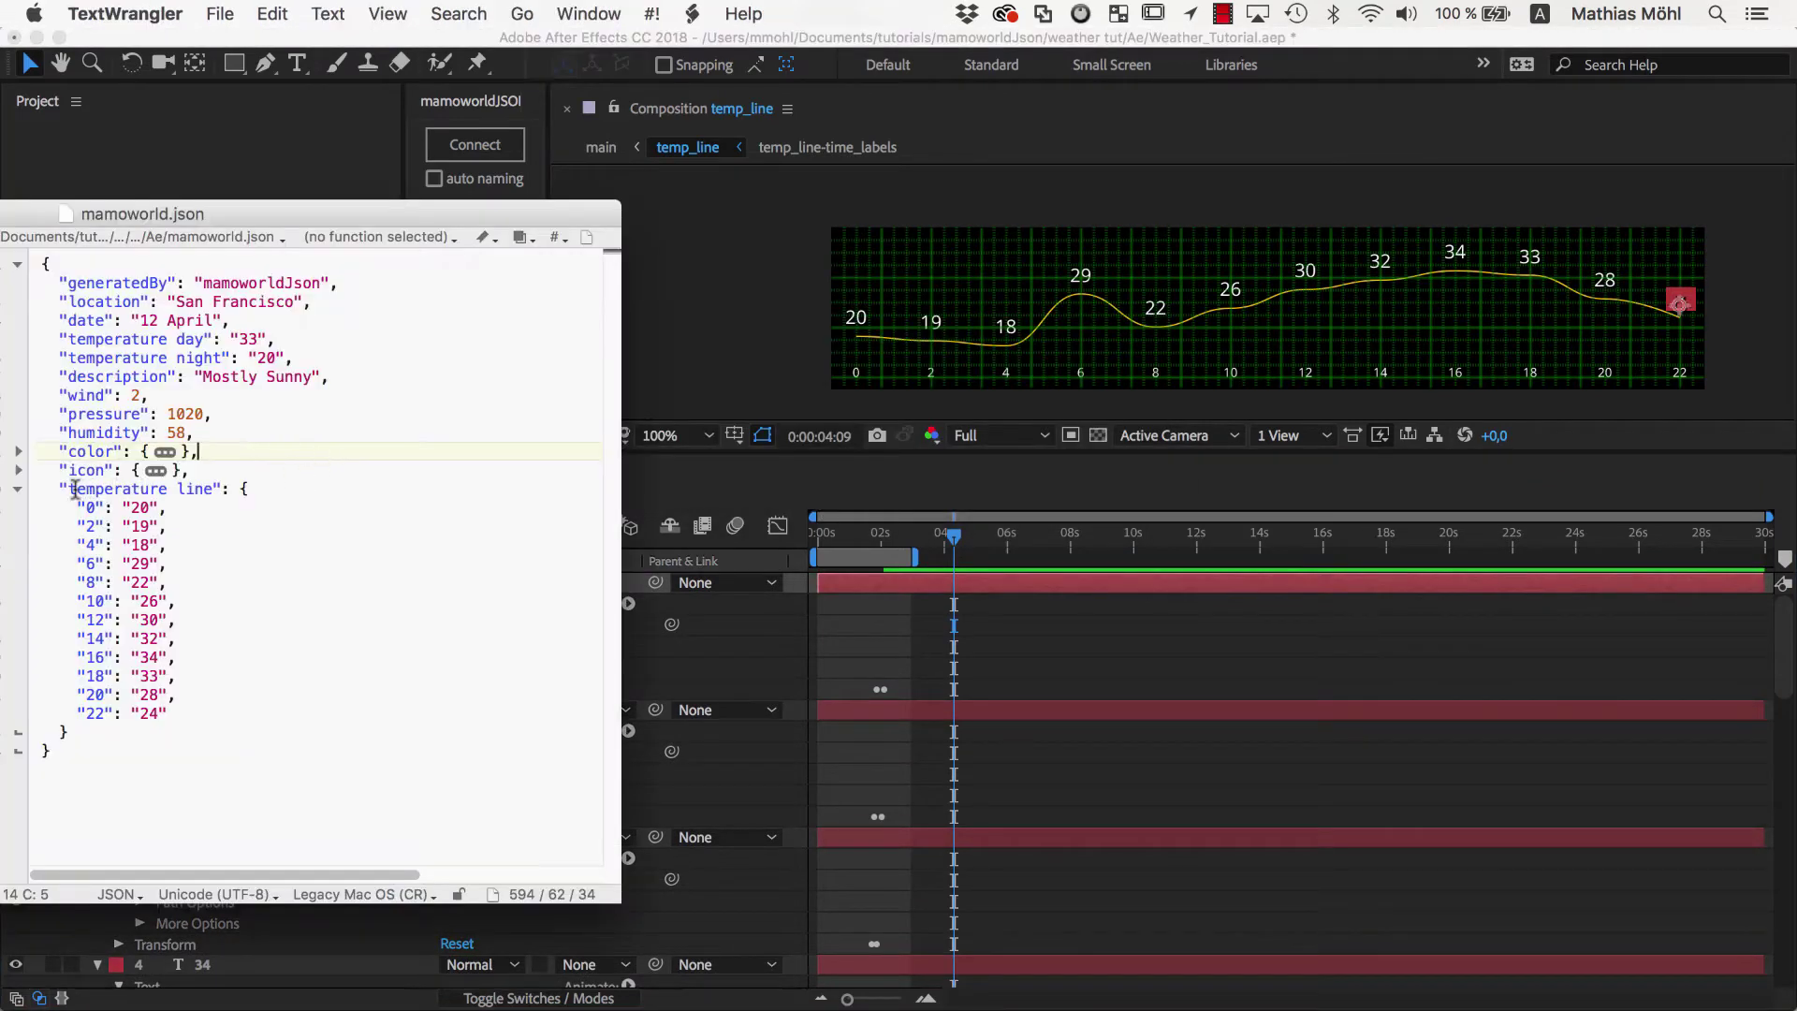
{"action": "left_click_drag", "start_coordinate": [69, 486], "coordinate": [230, 489]}
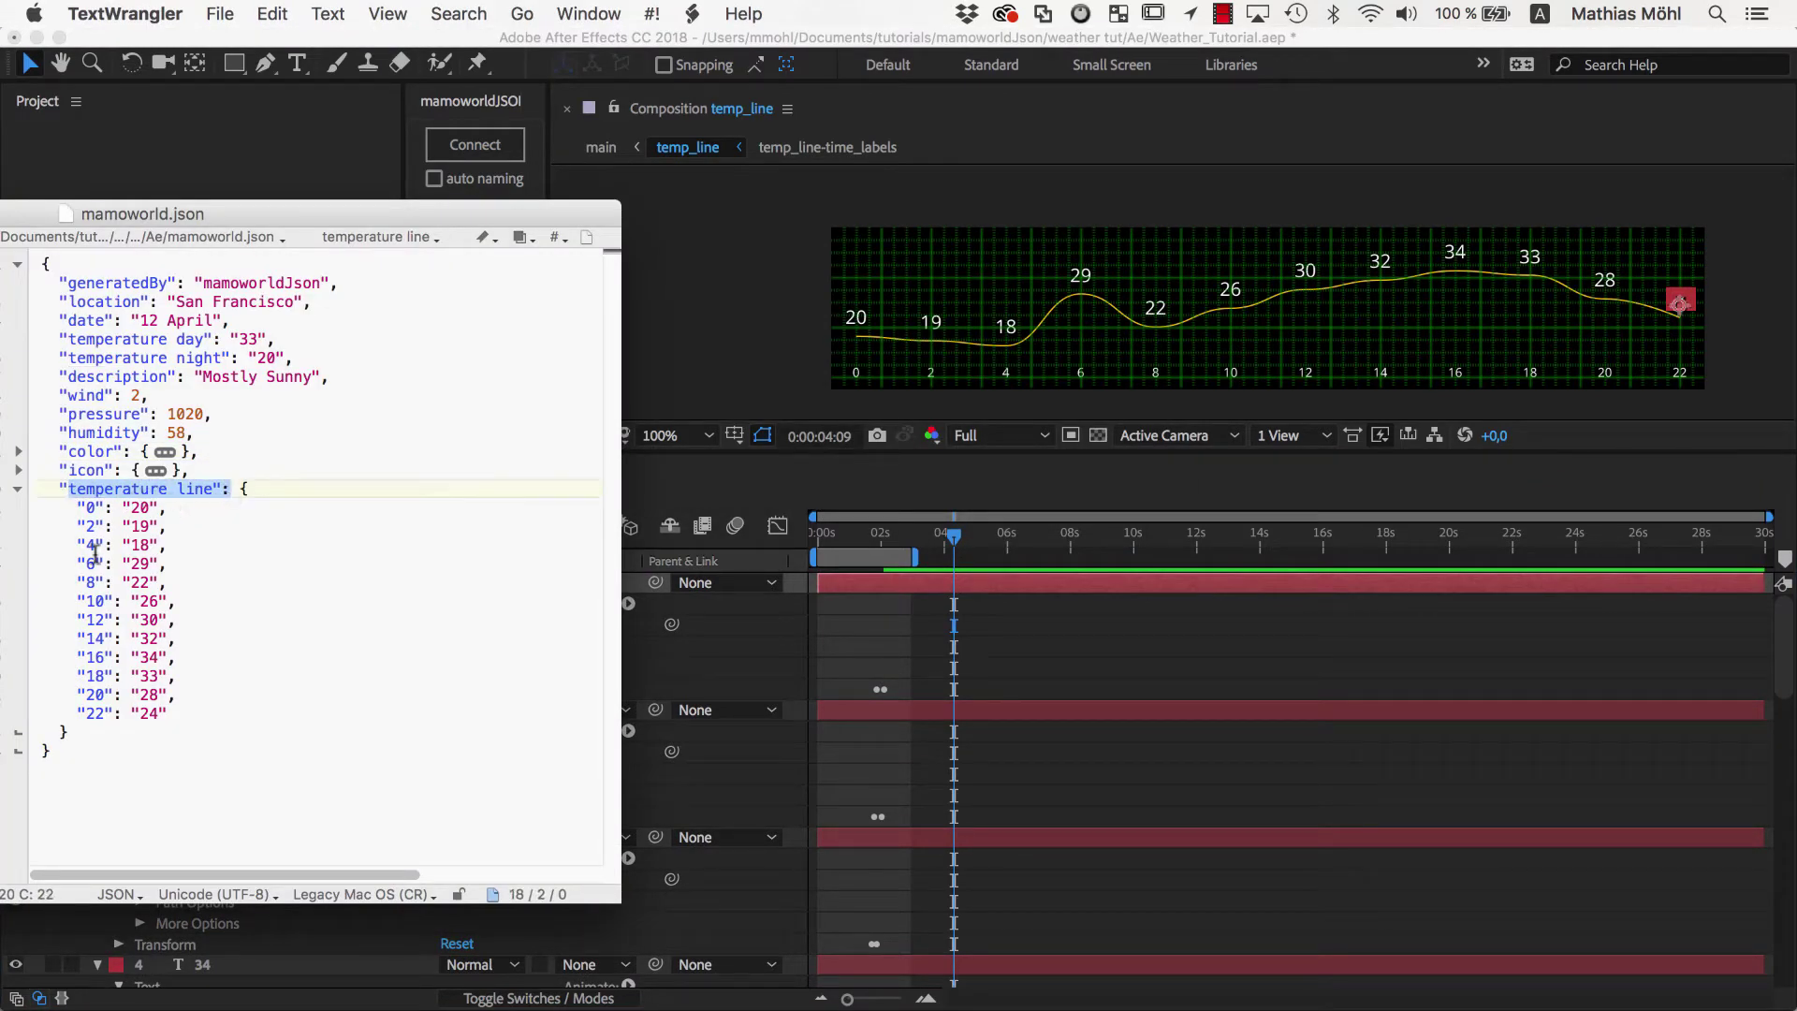
{"action": "double_click", "coordinate": [141, 546]}
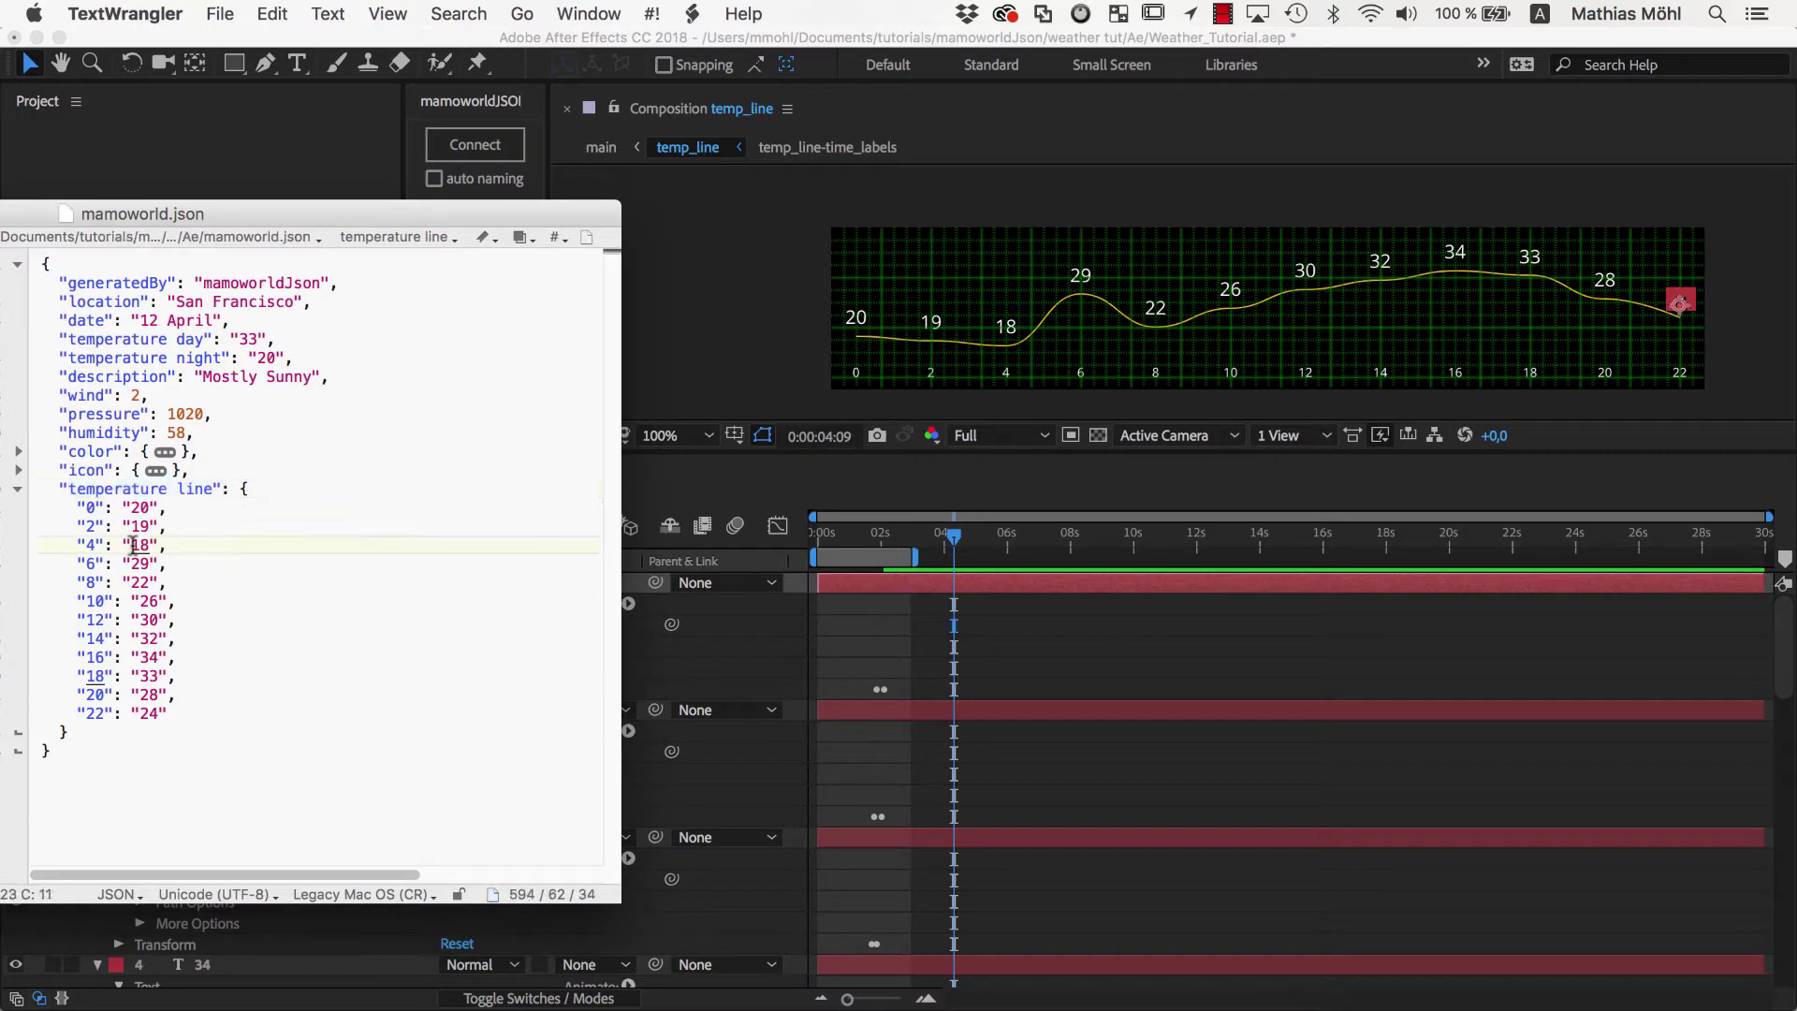
{"action": "type", "text": "22"}
{"action": "key", "text": "super+s"}
{"action": "left_click", "coordinate": [1022, 336]}
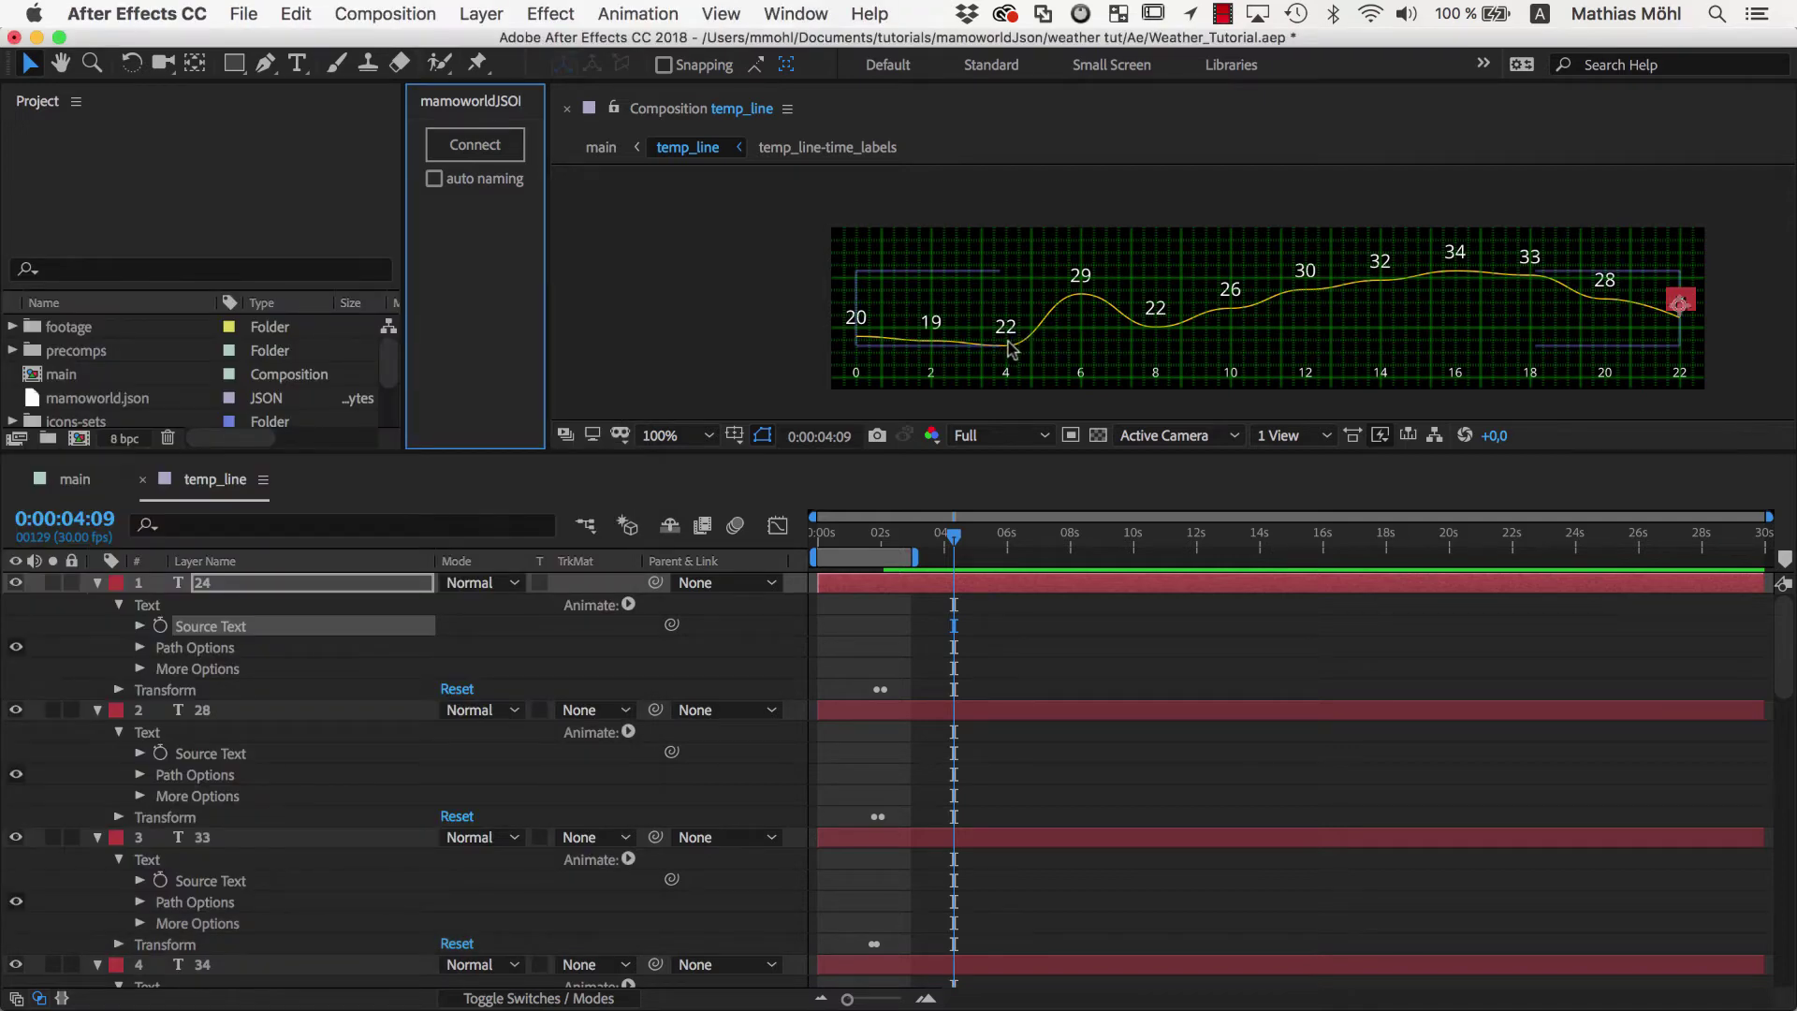
Collapse all layers, reveal and select temp_line's Path property, and bring up the scripts list
{"action": "key", "text": "super+a"}
{"action": "key", "text": "u"}
{"action": "left_click", "coordinate": [282, 920]}
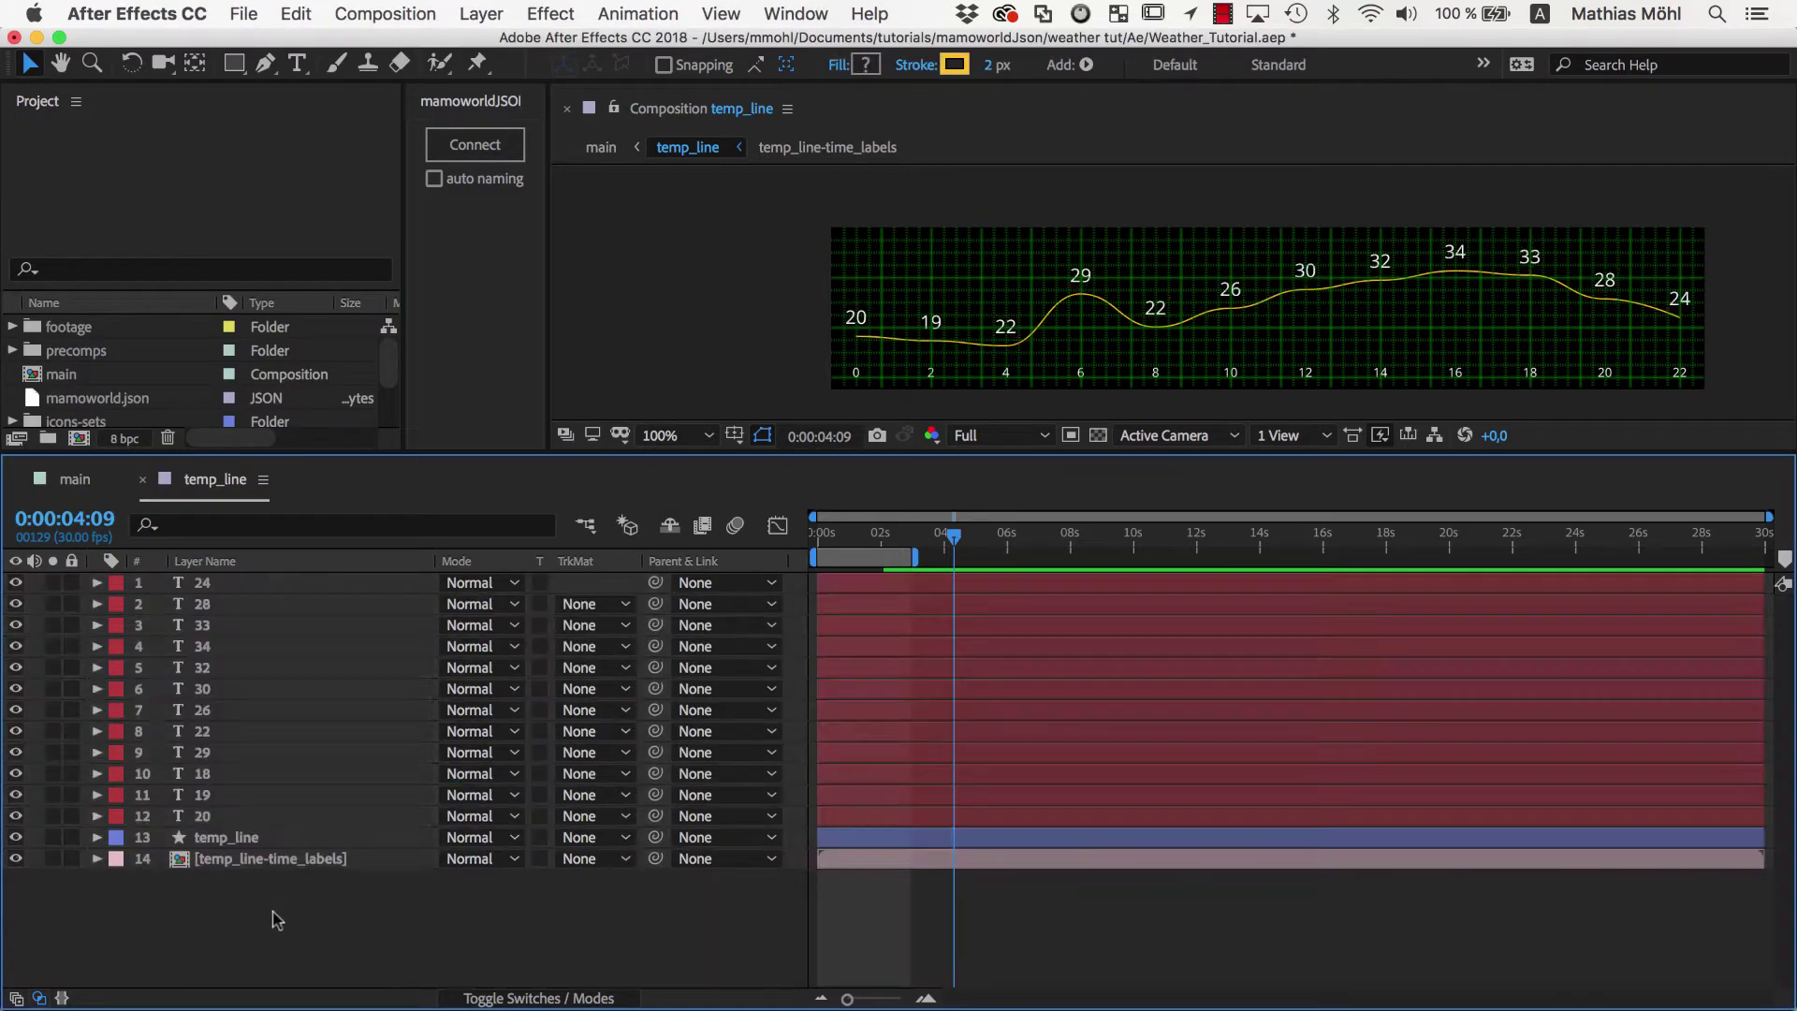
{"action": "left_click", "coordinate": [236, 841]}
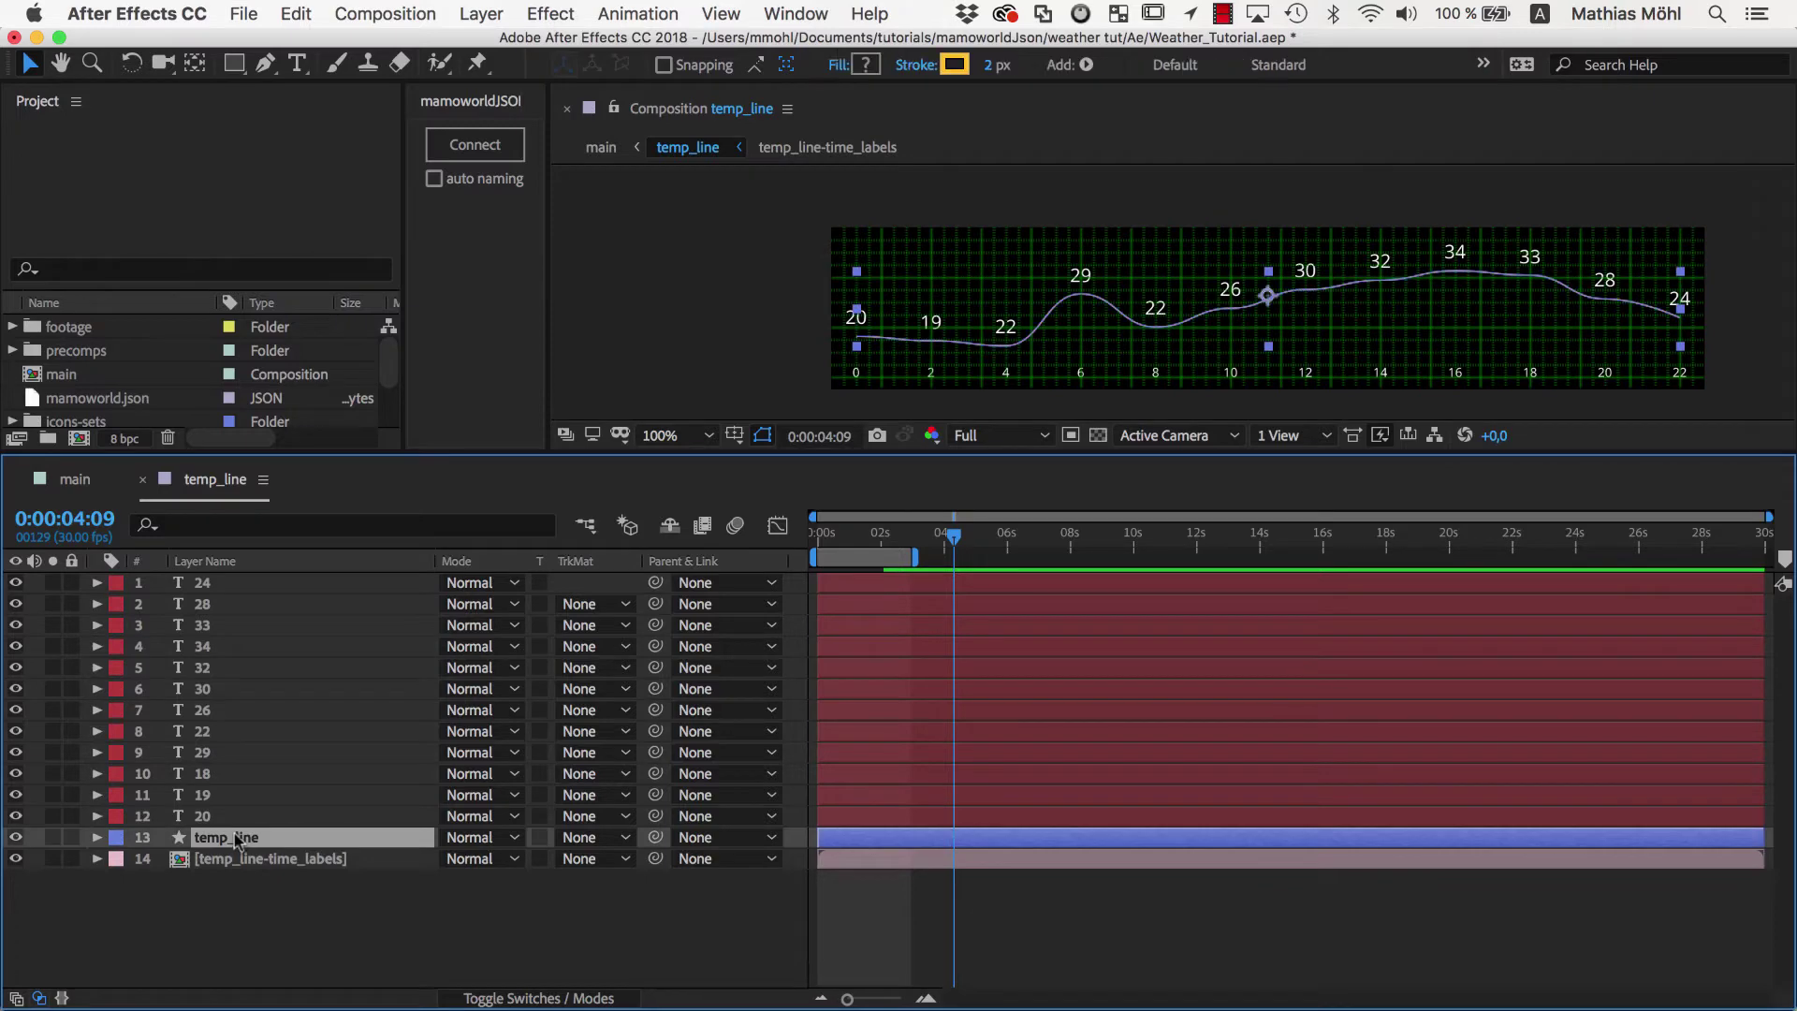
{"action": "key", "text": "u"}
{"action": "key", "text": "u"}
{"action": "left_click", "coordinate": [233, 924]}
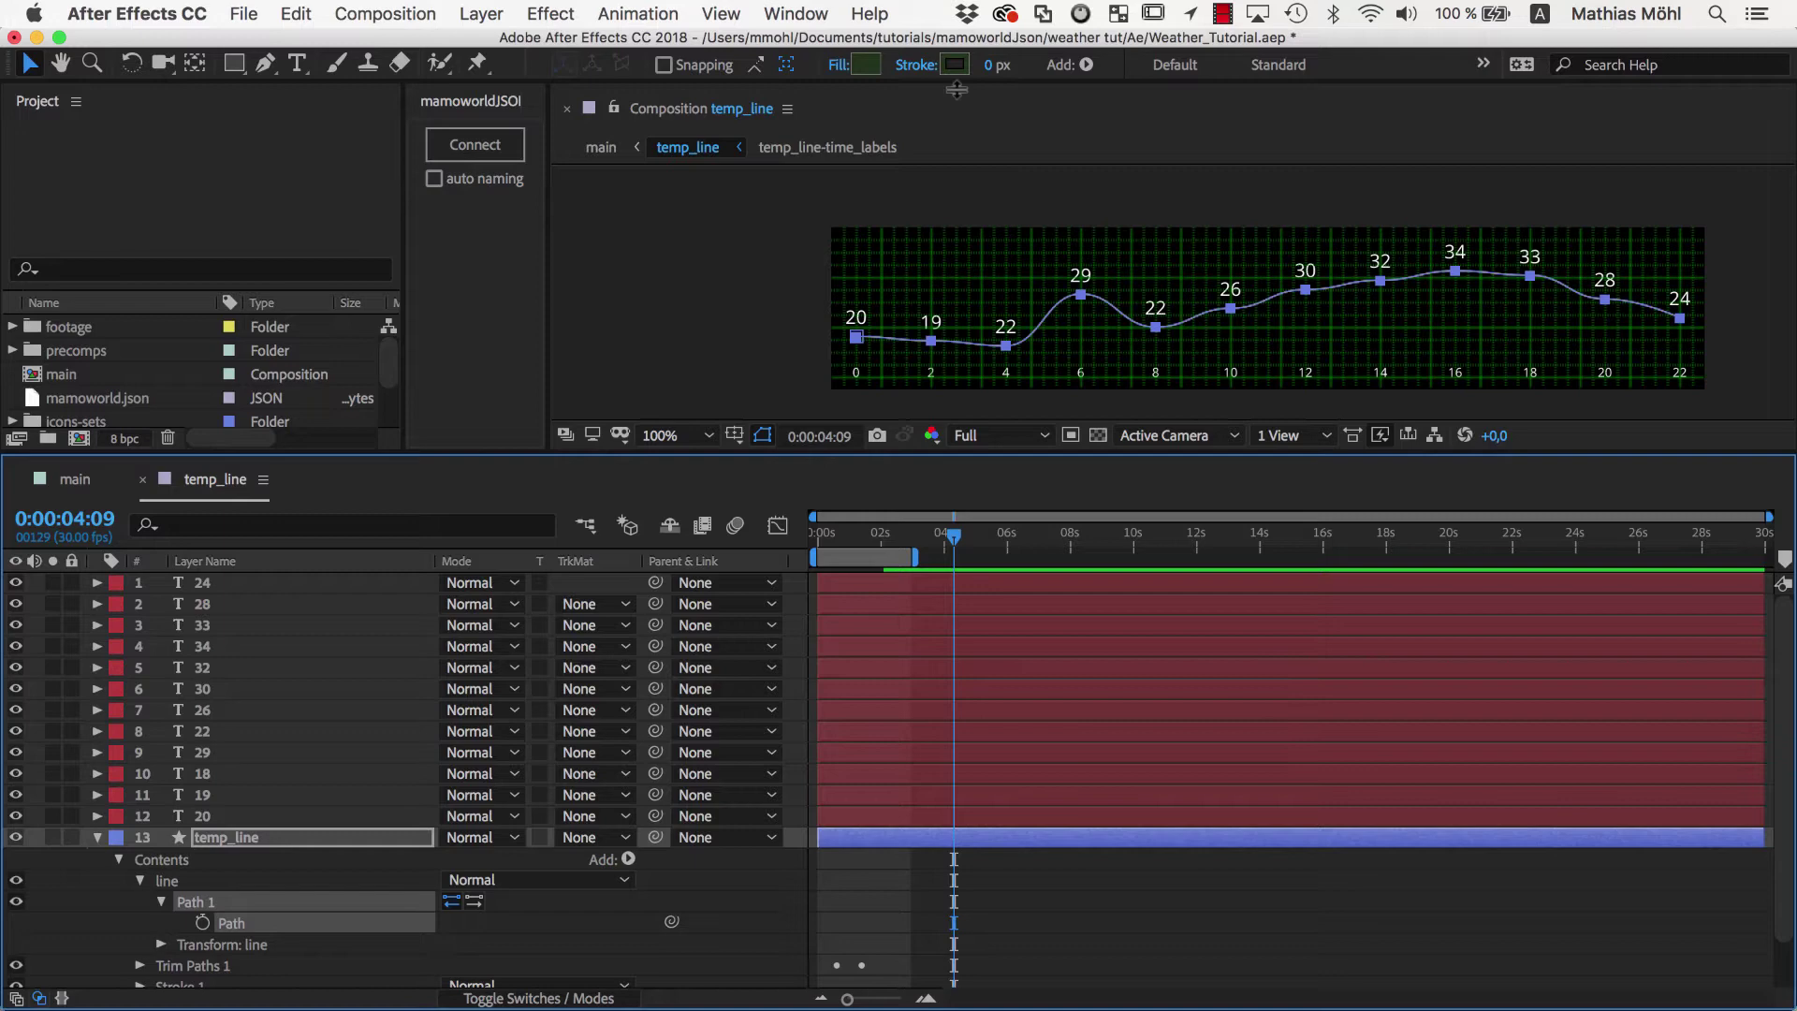
{"action": "left_click", "coordinate": [821, 18]}
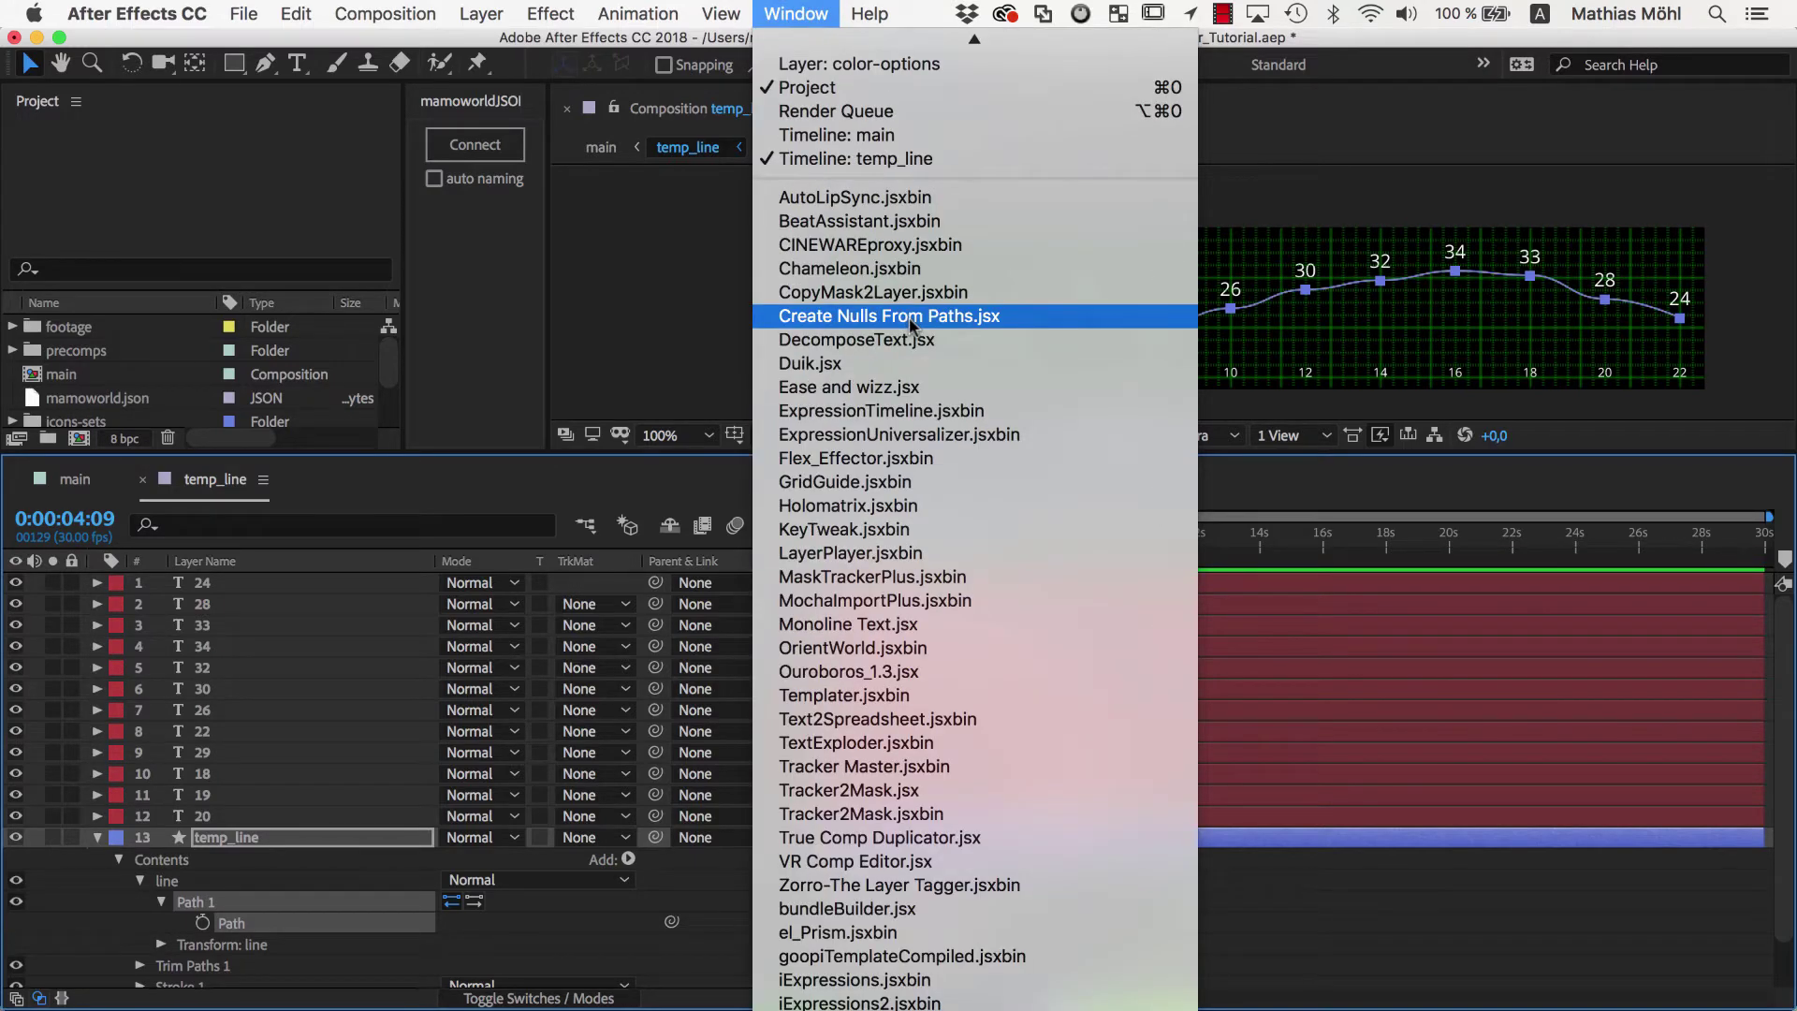
Launch Create Nulls From Paths.jsx, dock it beside the mamoworldJSON panel, and widen the viewer
{"action": "left_click", "coordinate": [912, 322]}
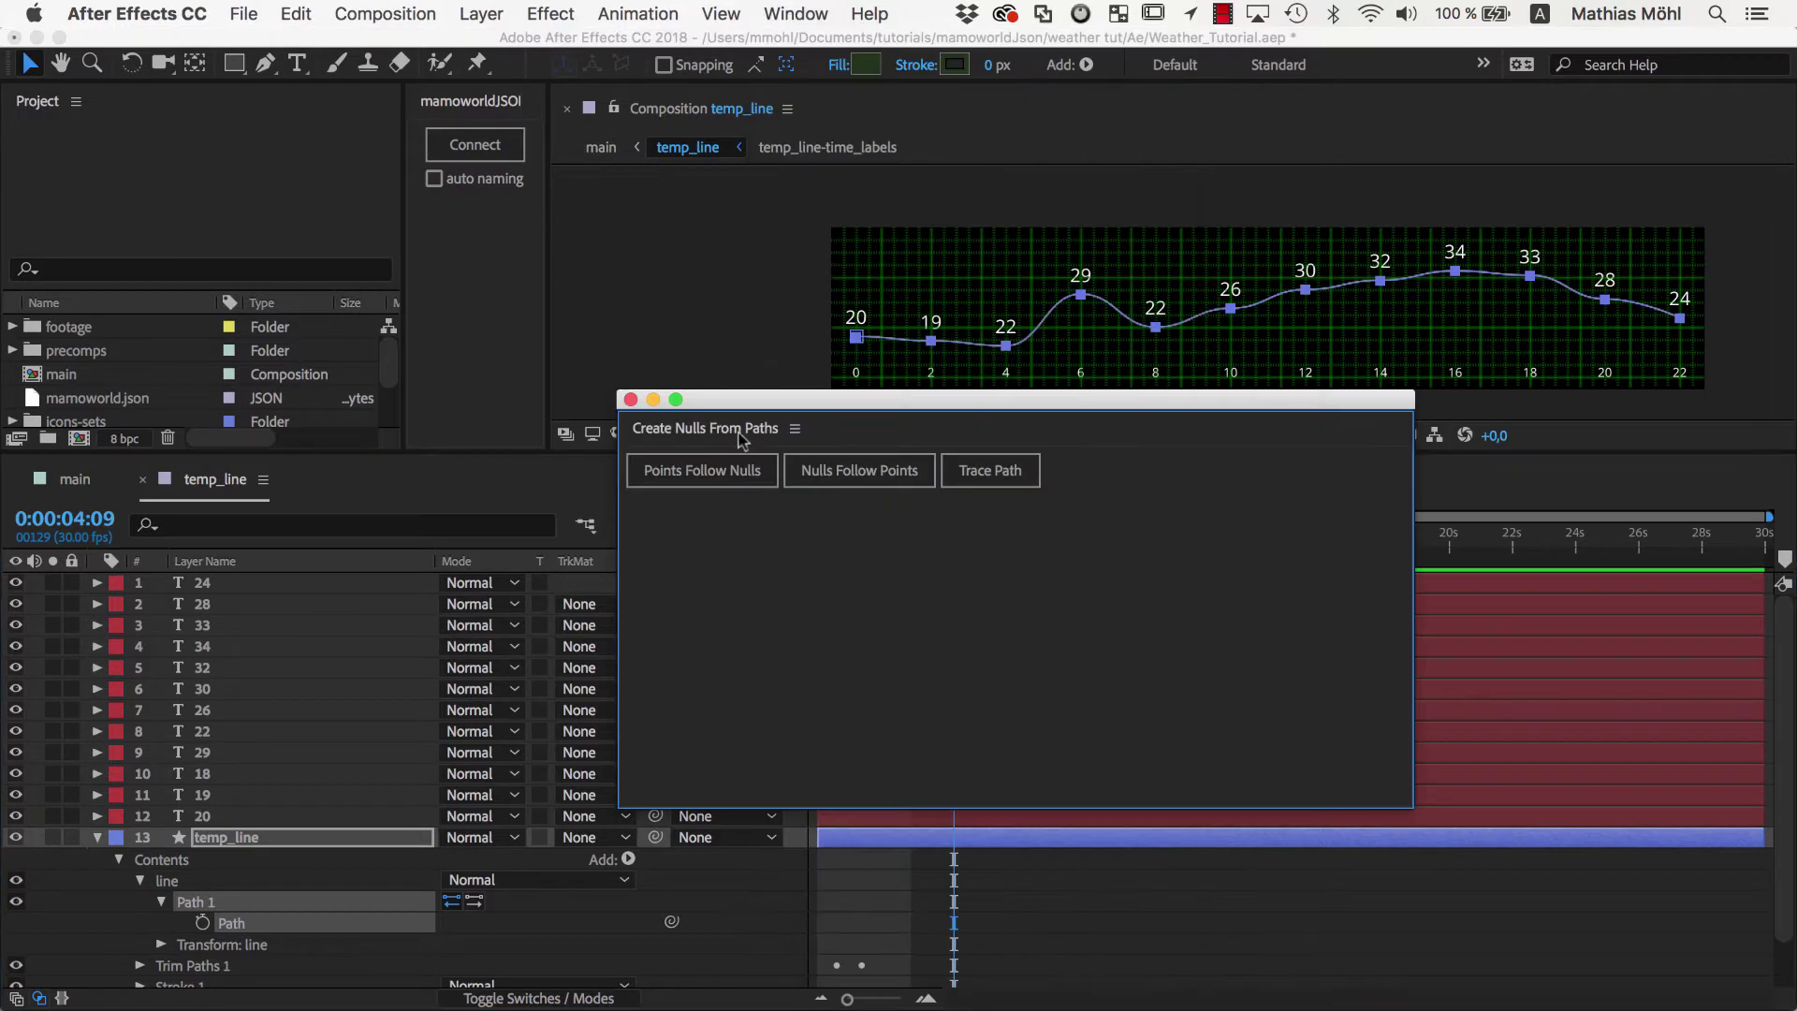
{"action": "mouse_move", "coordinate": [739, 438]}
{"action": "left_mouse_down"}
{"action": "mouse_move", "coordinate": [498, 430]}
{"action": "mouse_move", "coordinate": [887, 397]}
{"action": "left_mouse_up"}
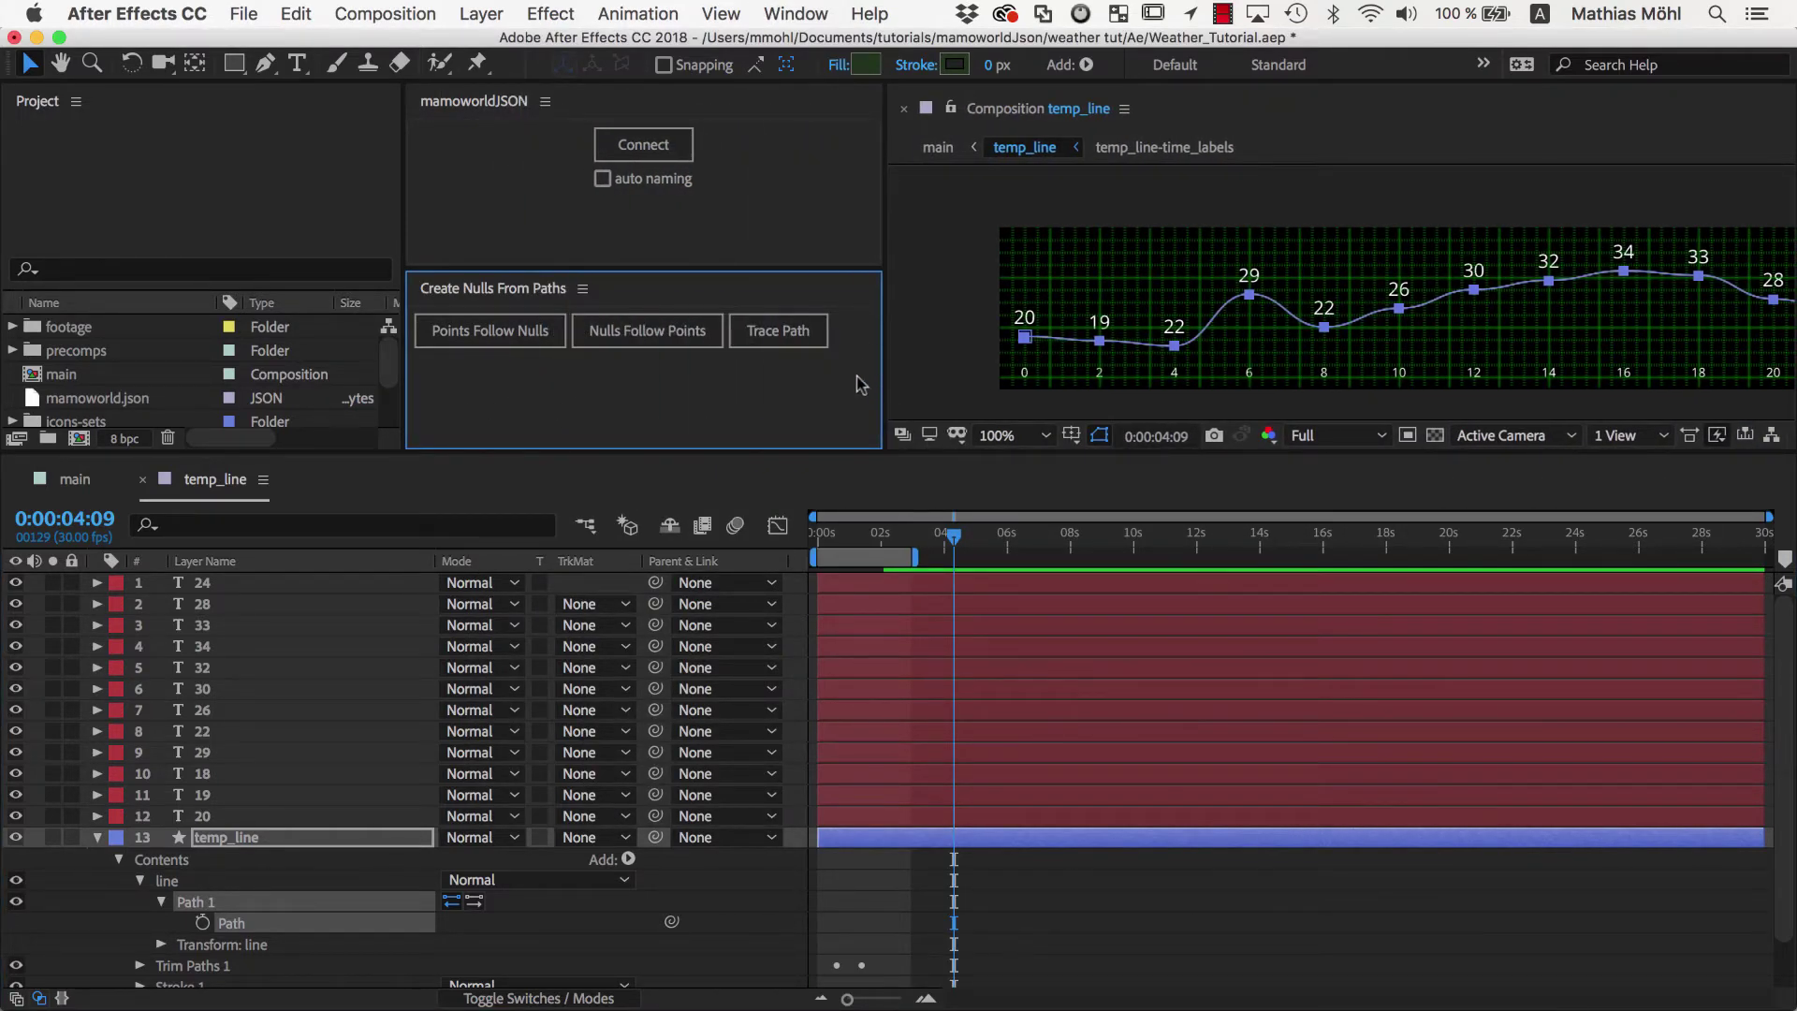
{"action": "left_click_drag", "start_coordinate": [885, 338], "coordinate": [846, 342]}
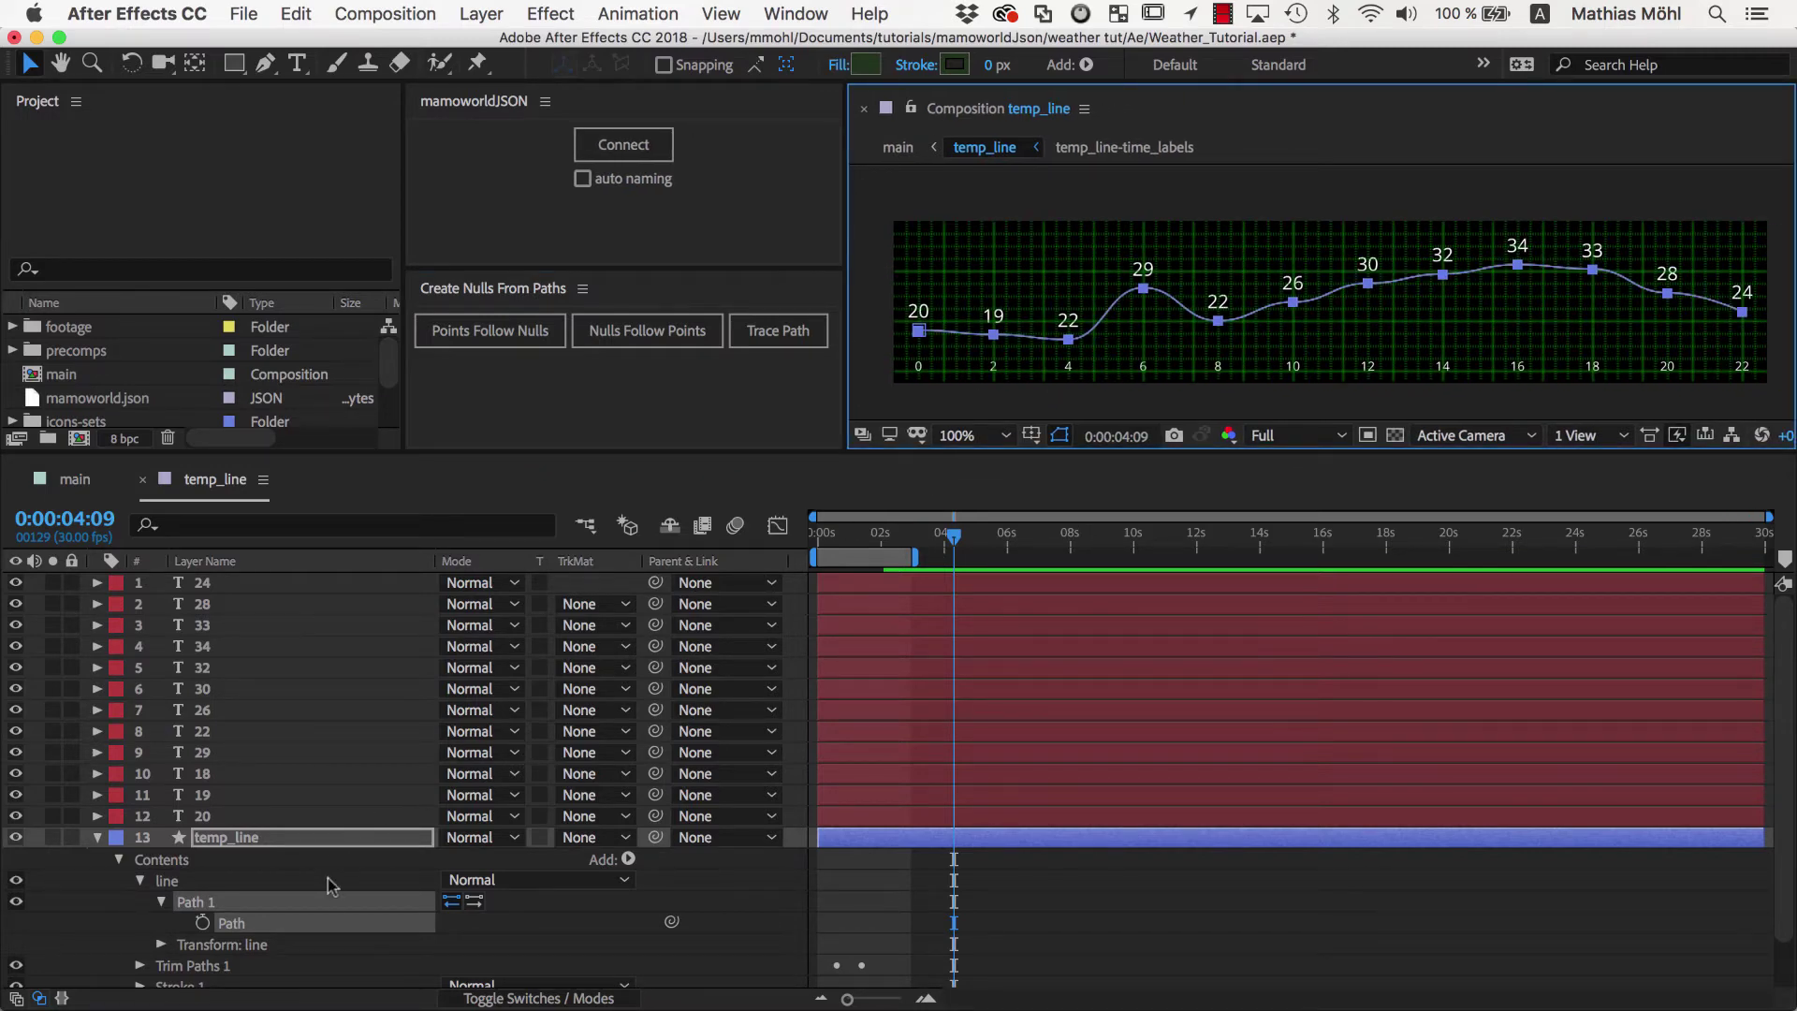
Create nulls for the line's path with Points Follow Nulls, then drag the first null to test
{"action": "left_click", "coordinate": [309, 926]}
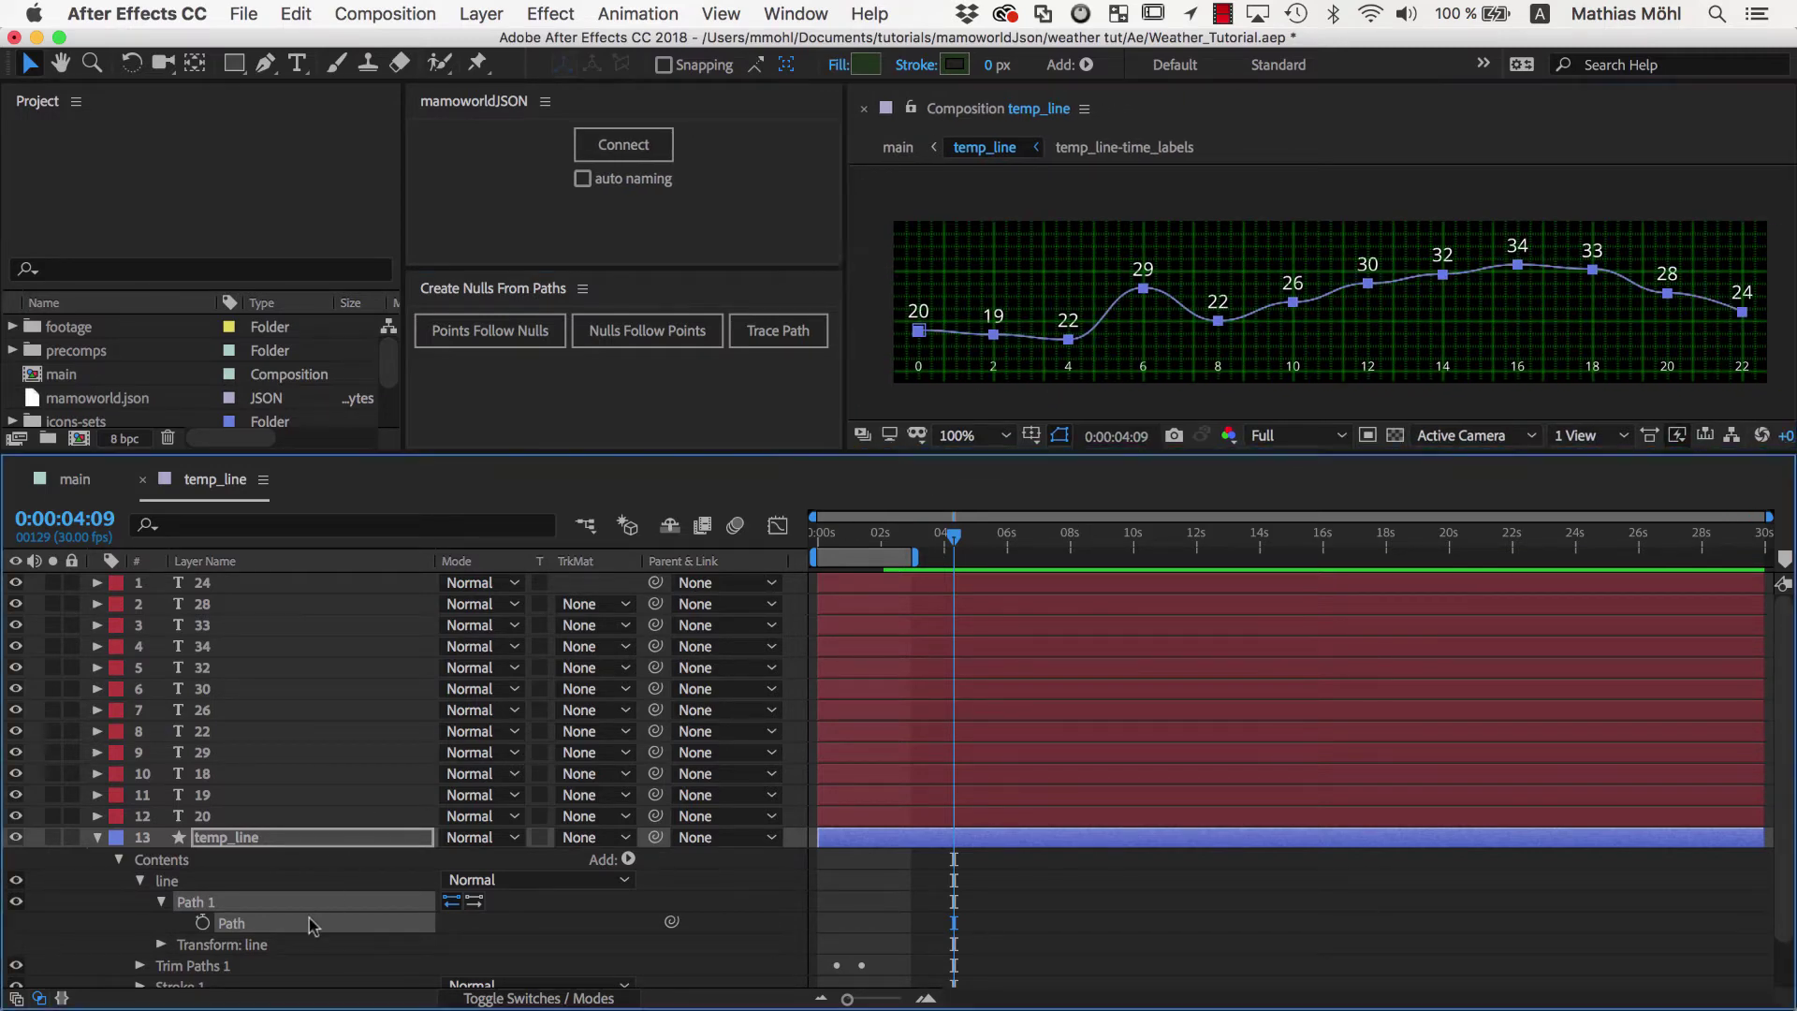
{"action": "left_click", "coordinate": [472, 332]}
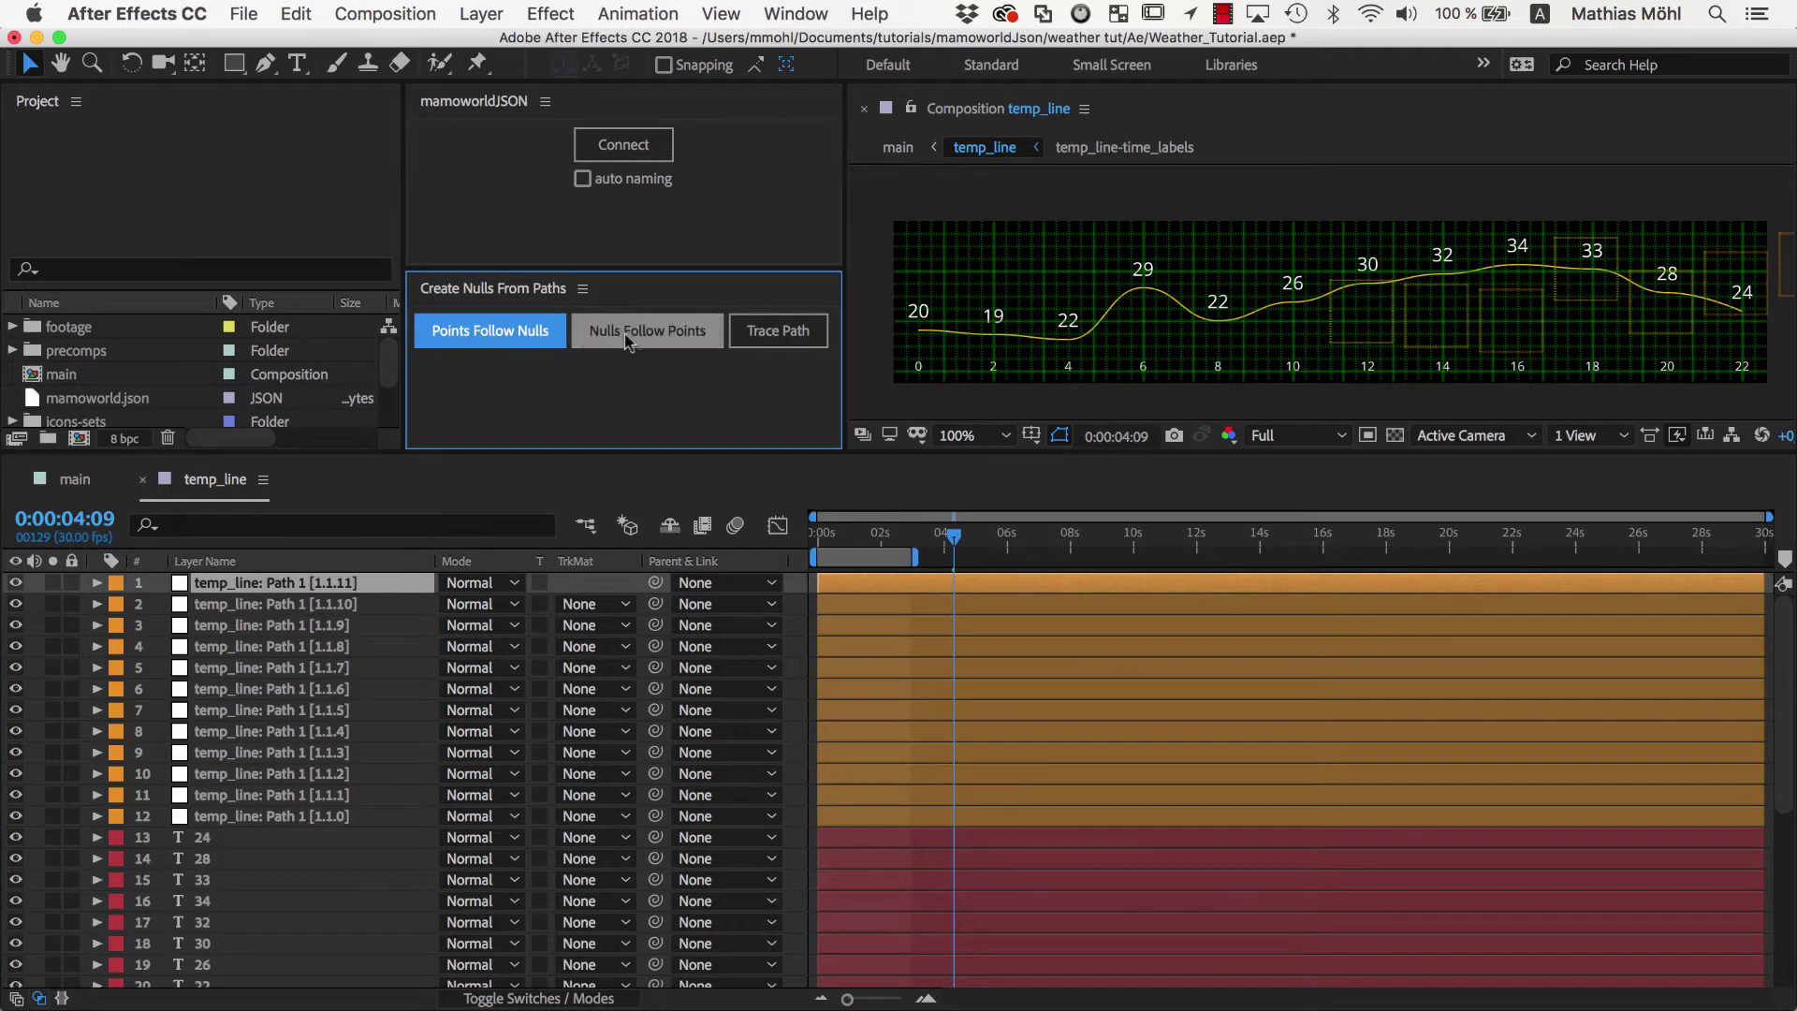
{"action": "left_click", "coordinate": [1333, 304]}
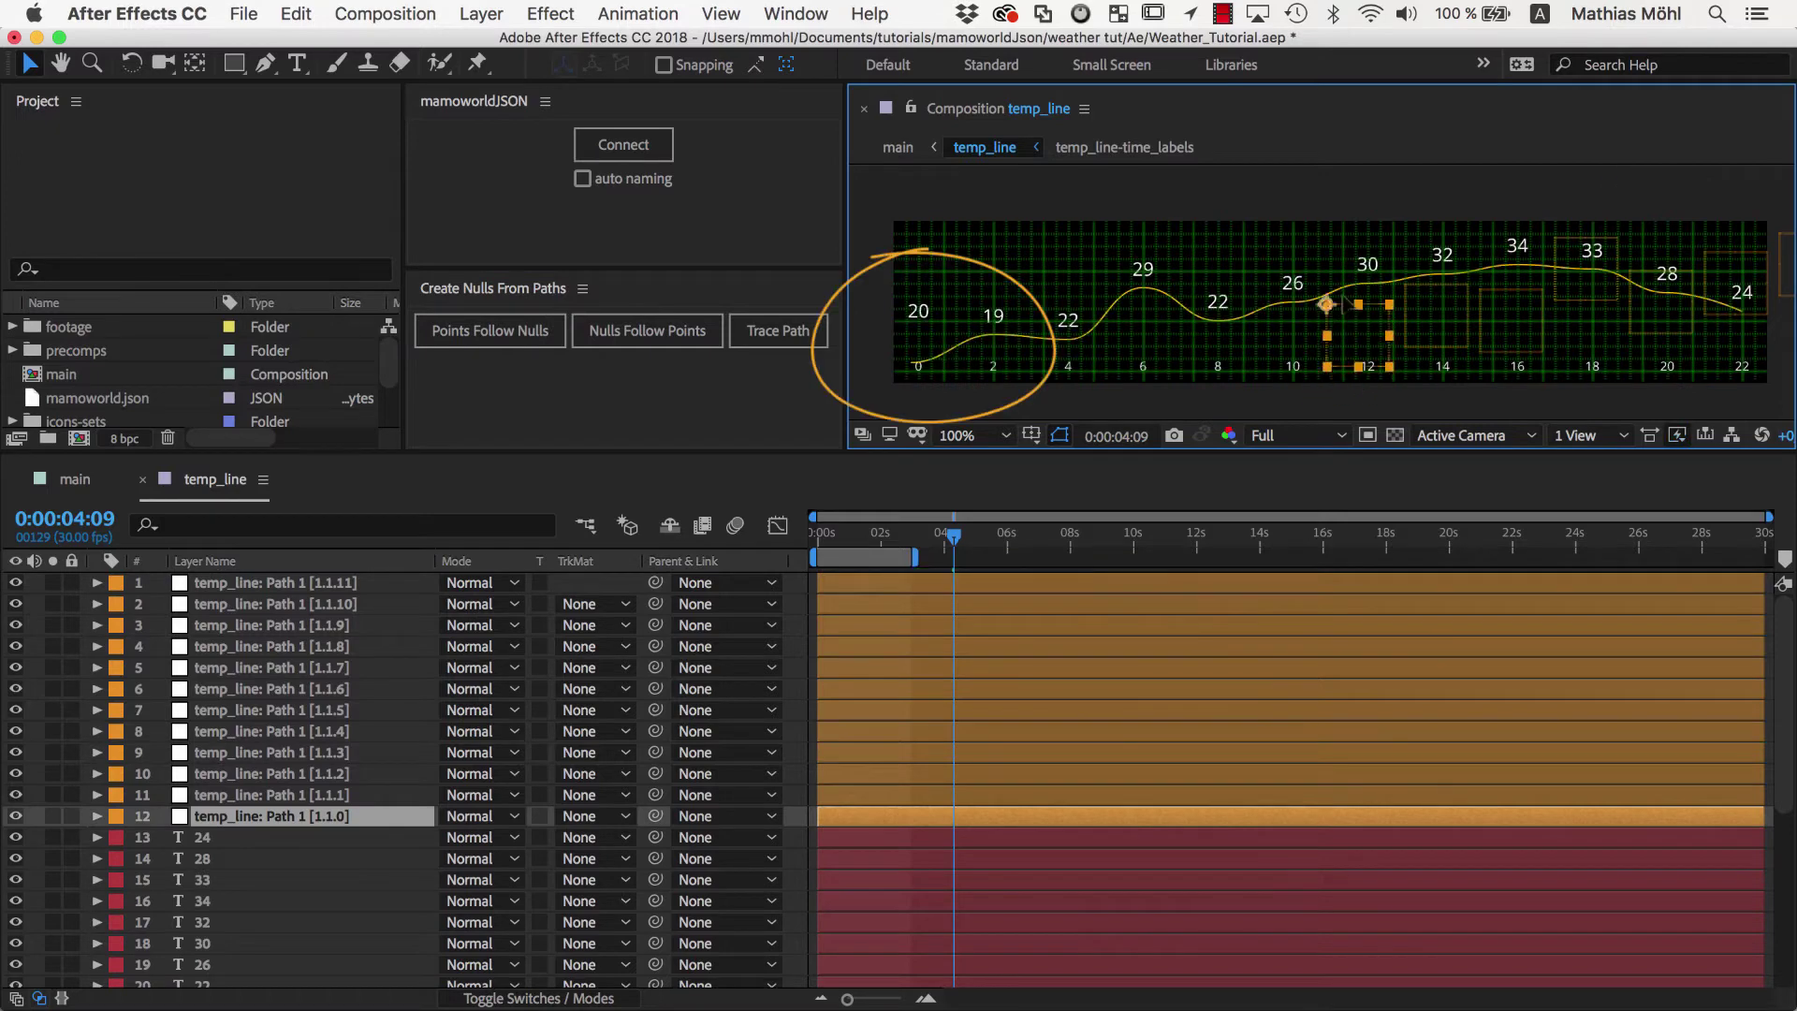
{"action": "left_click_drag", "start_coordinate": [1344, 304], "coordinate": [1326, 311]}
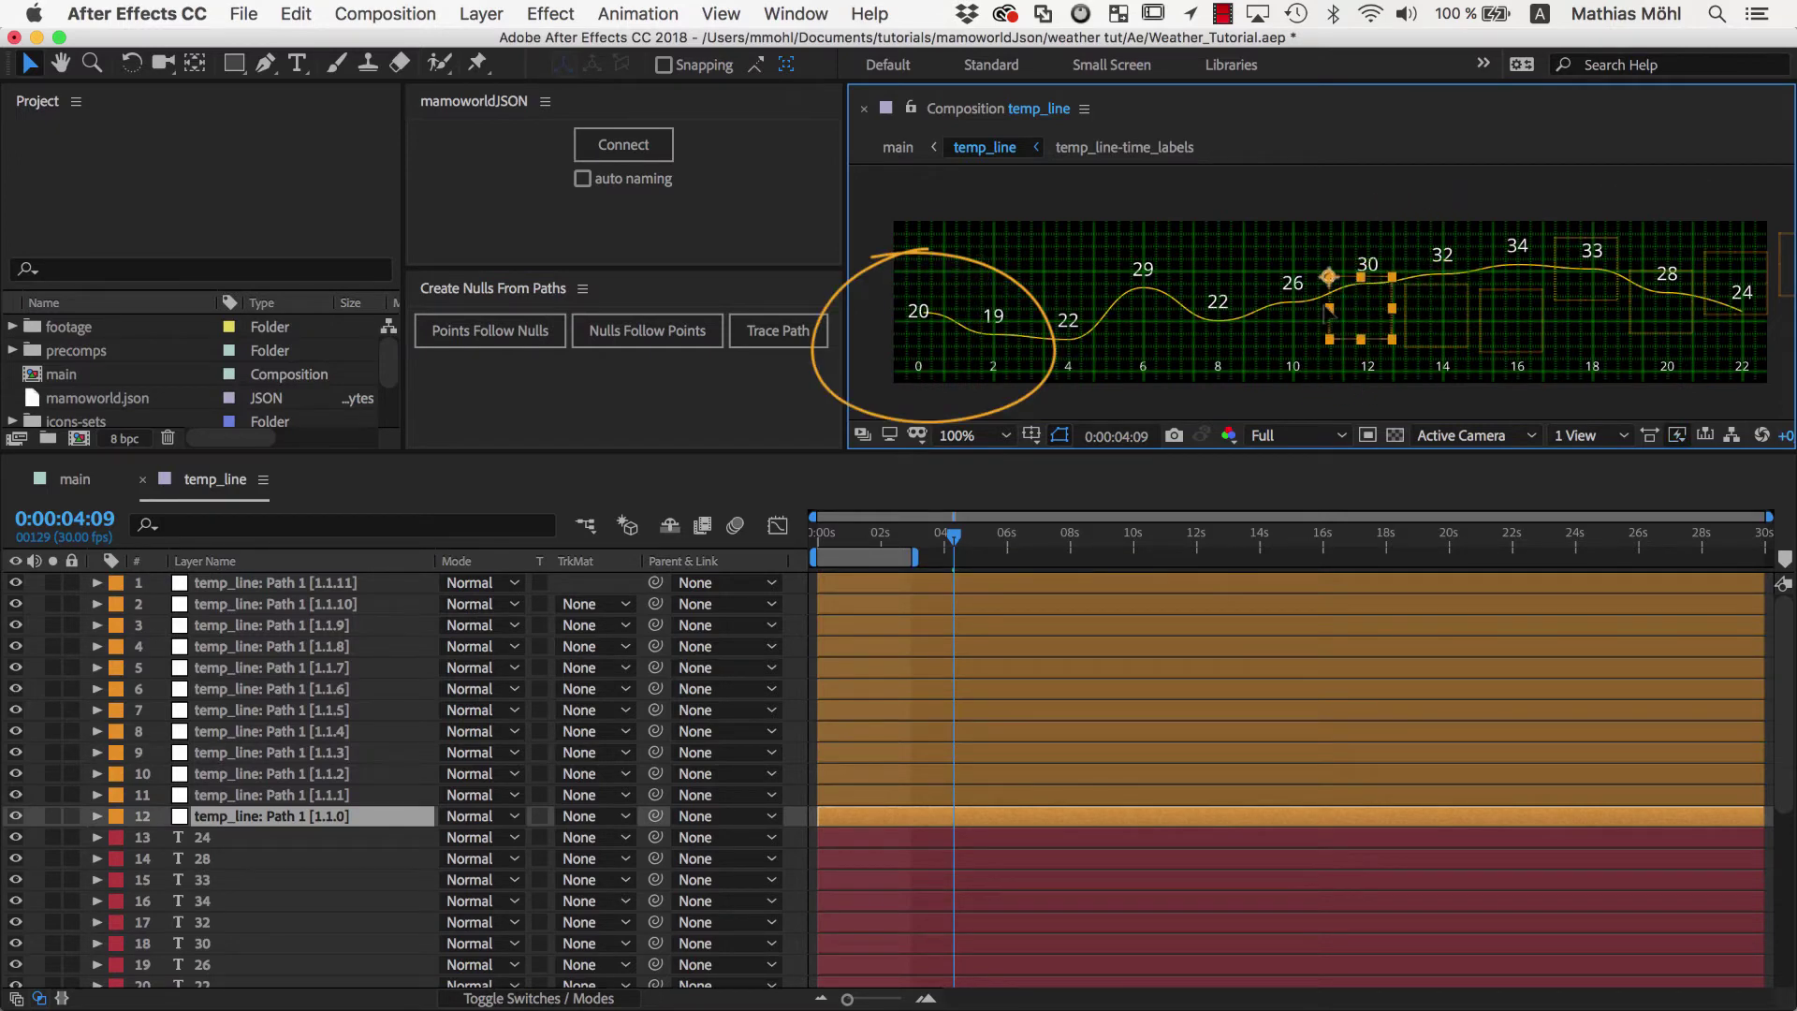
{"action": "left_click_drag", "start_coordinate": [1329, 306], "coordinate": [1324, 316]}
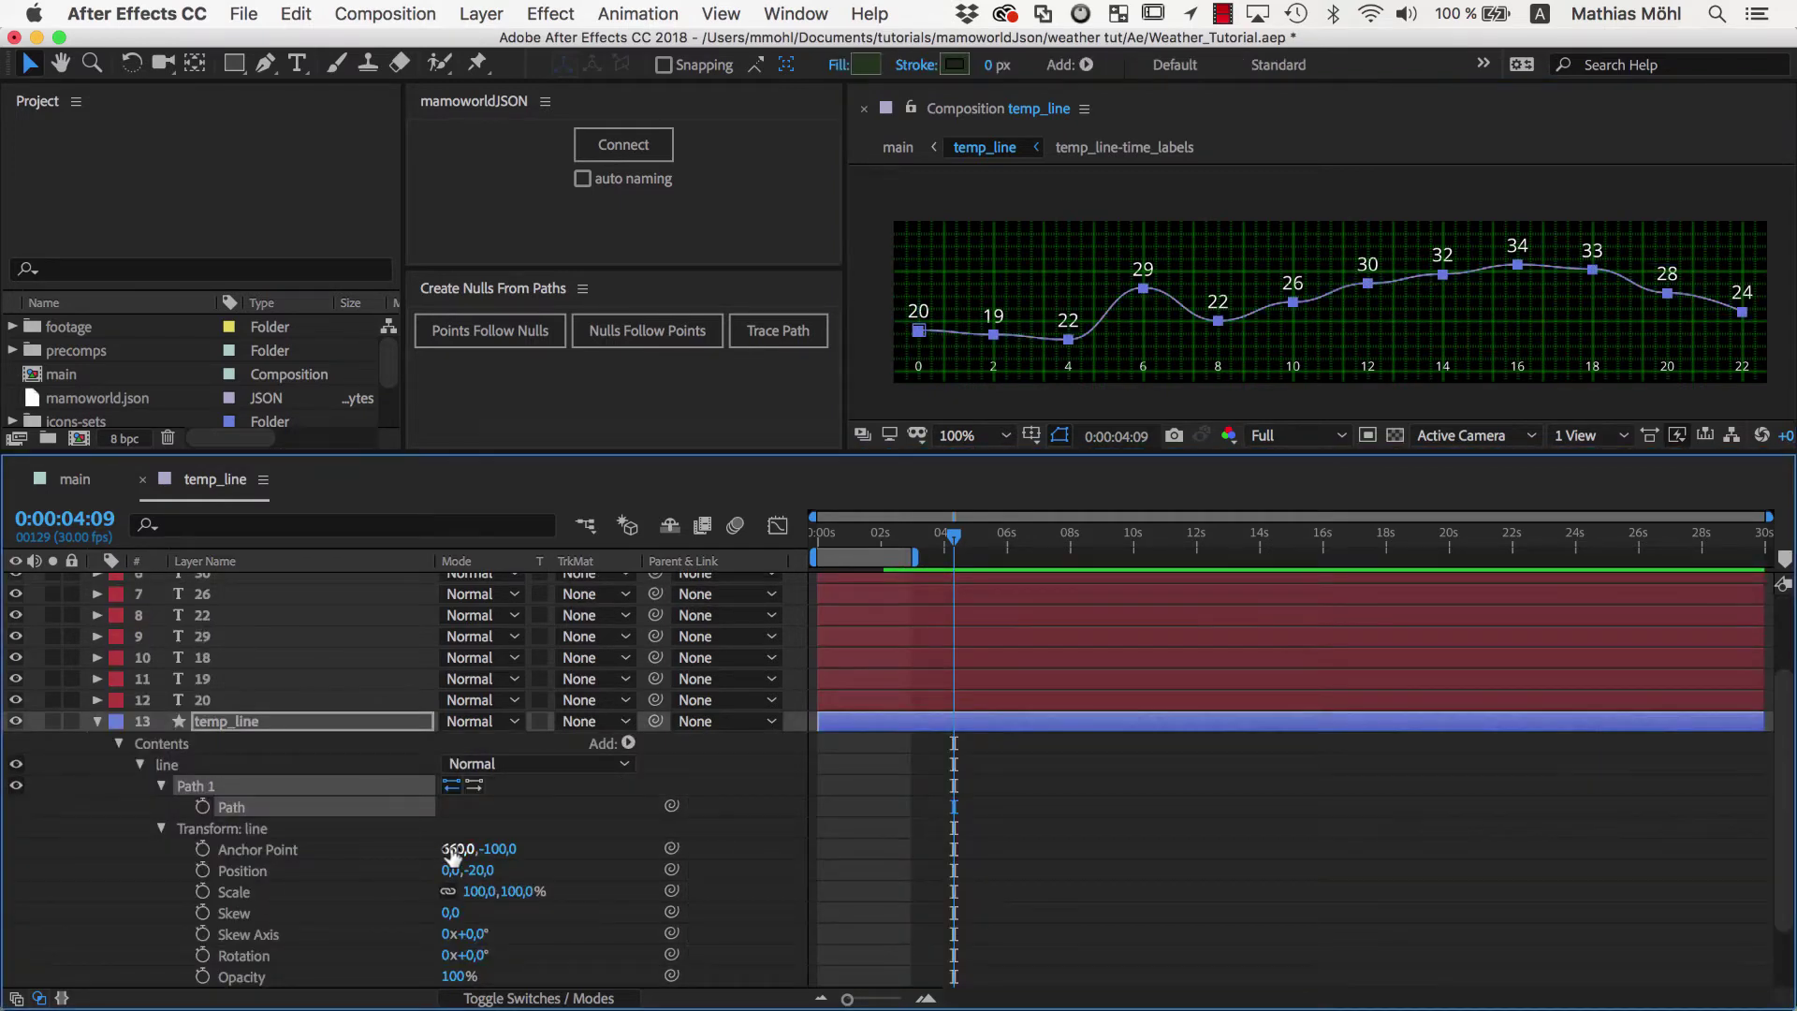
Set the line transform's Anchor Point to 0,0 and Position to 0,0
{"action": "left_click", "coordinate": [460, 848]}
{"action": "type", "text": "0"}
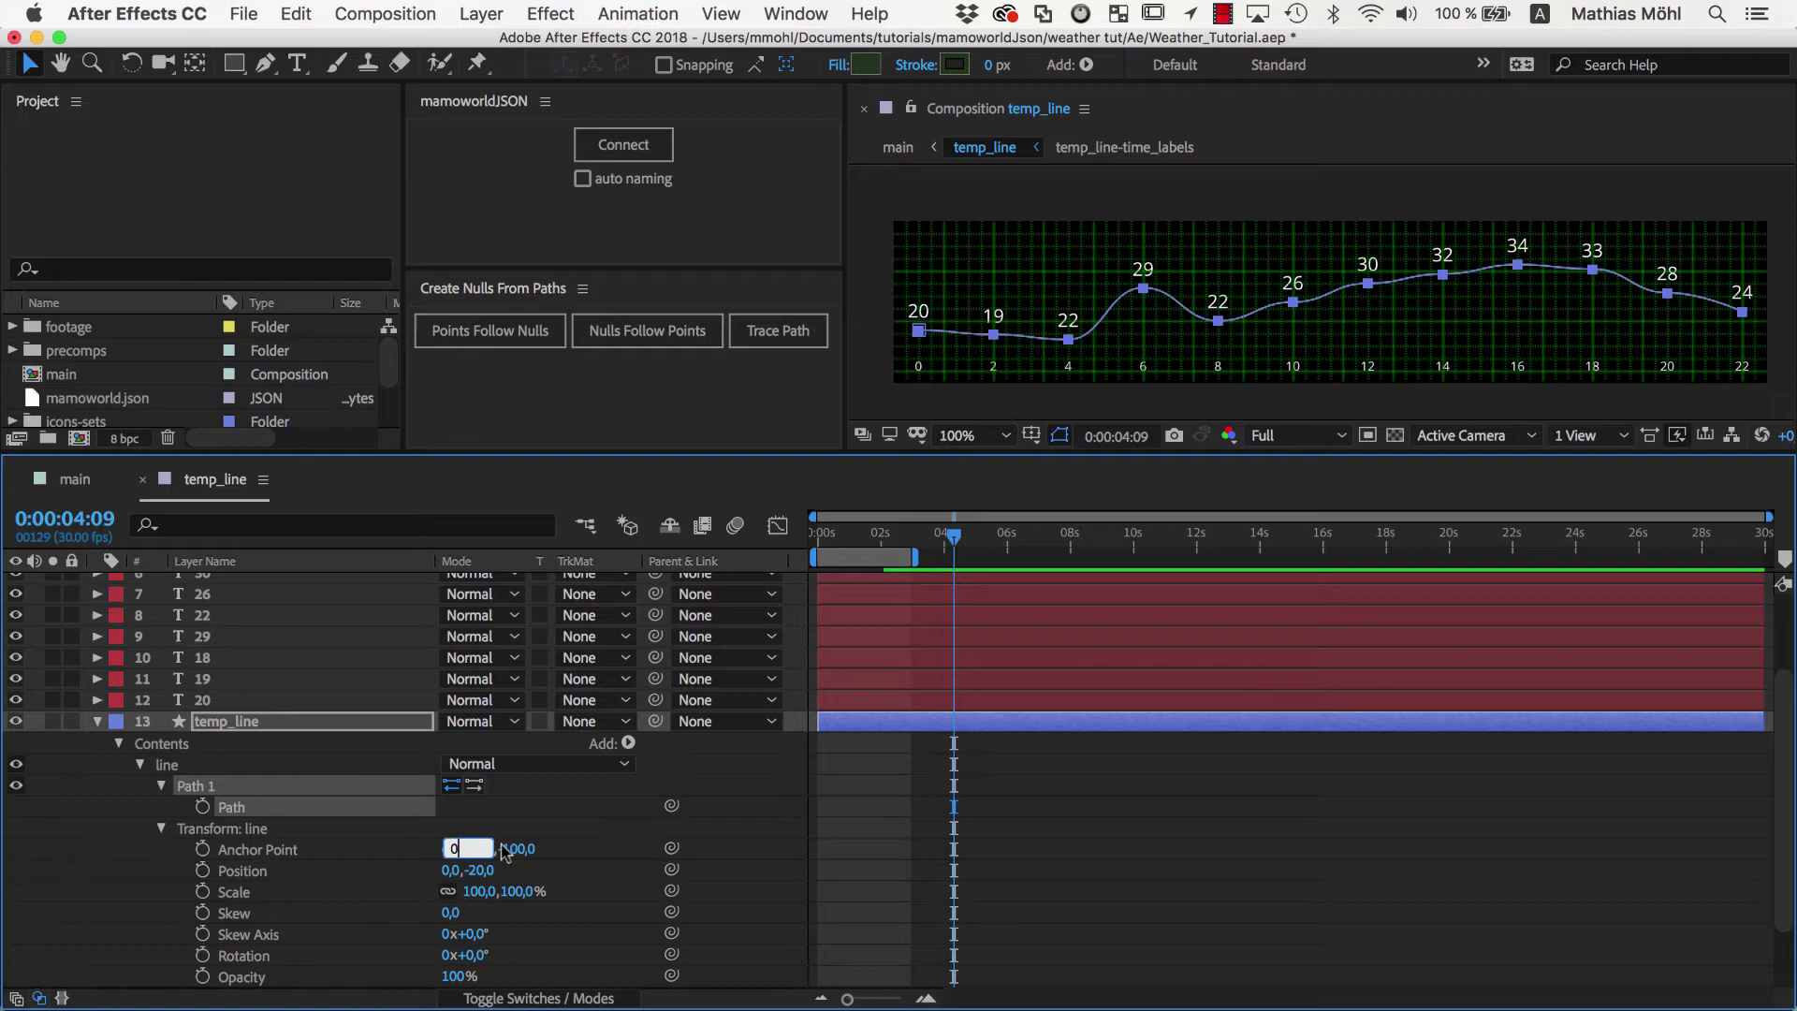
{"action": "key", "text": "Tab"}
{"action": "type", "text": "0"}
{"action": "left_click", "coordinate": [482, 872]}
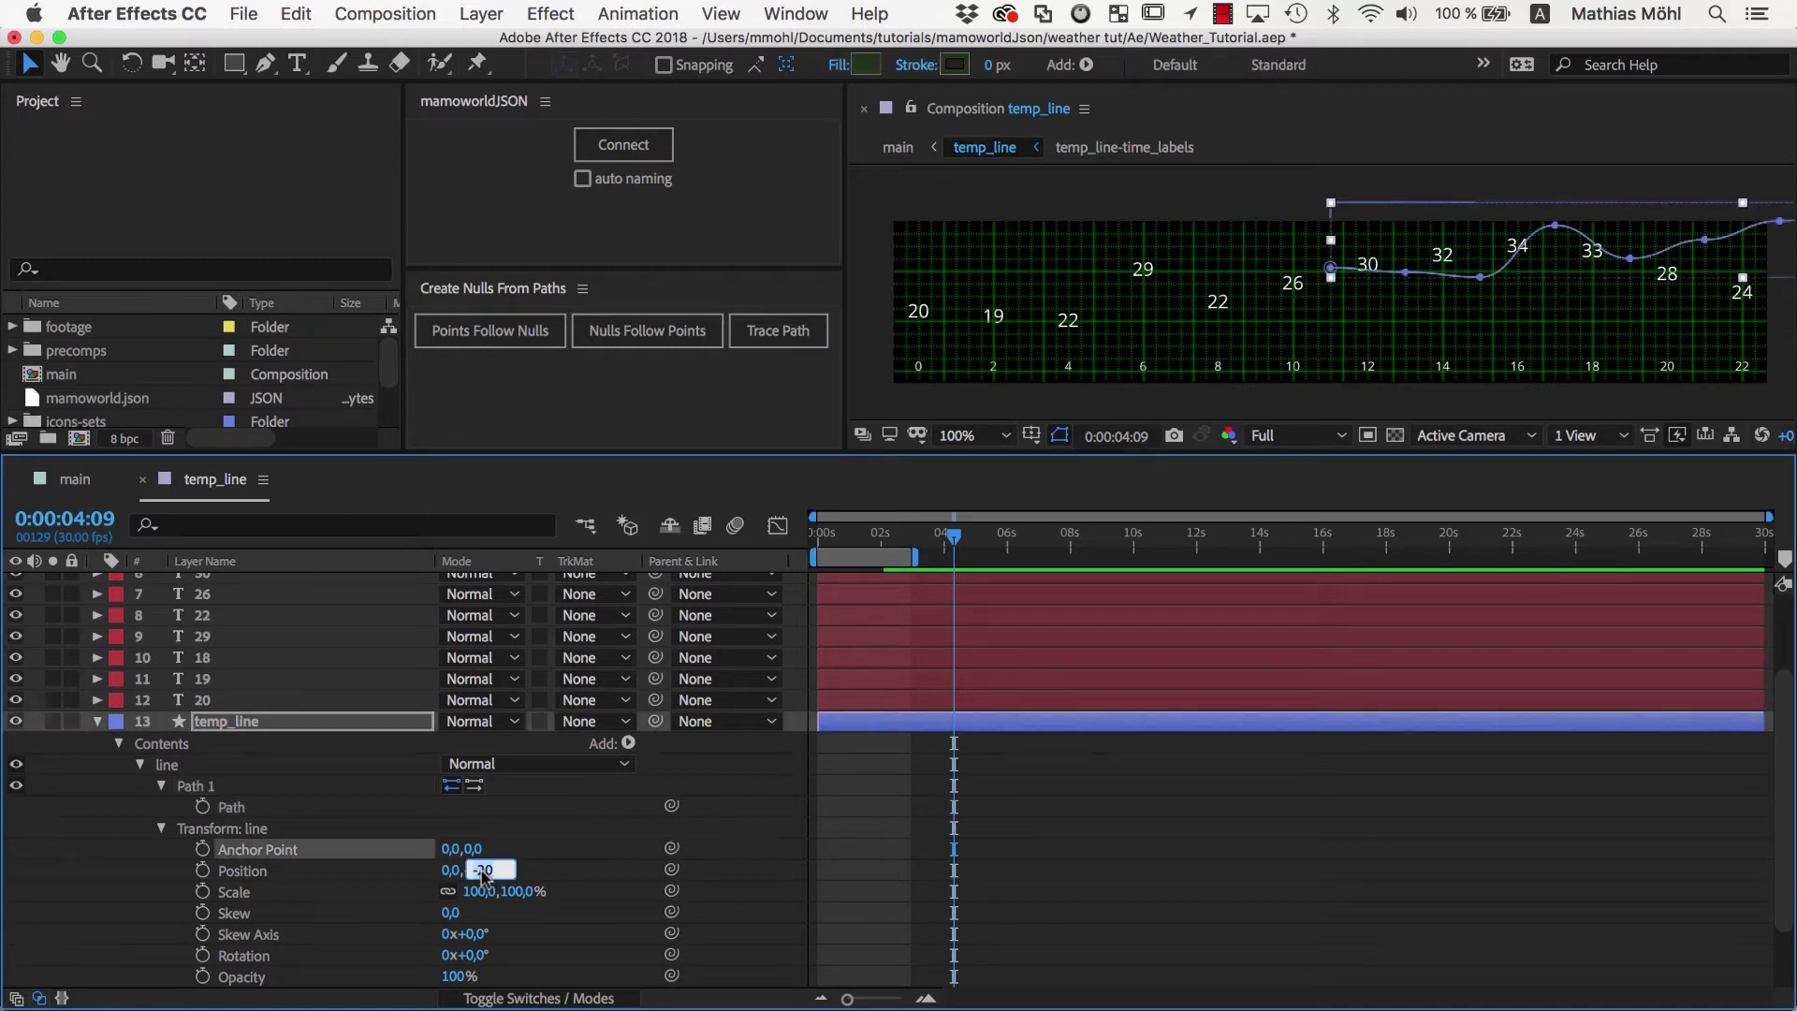
{"action": "type", "text": "0"}
{"action": "key", "text": "Return"}
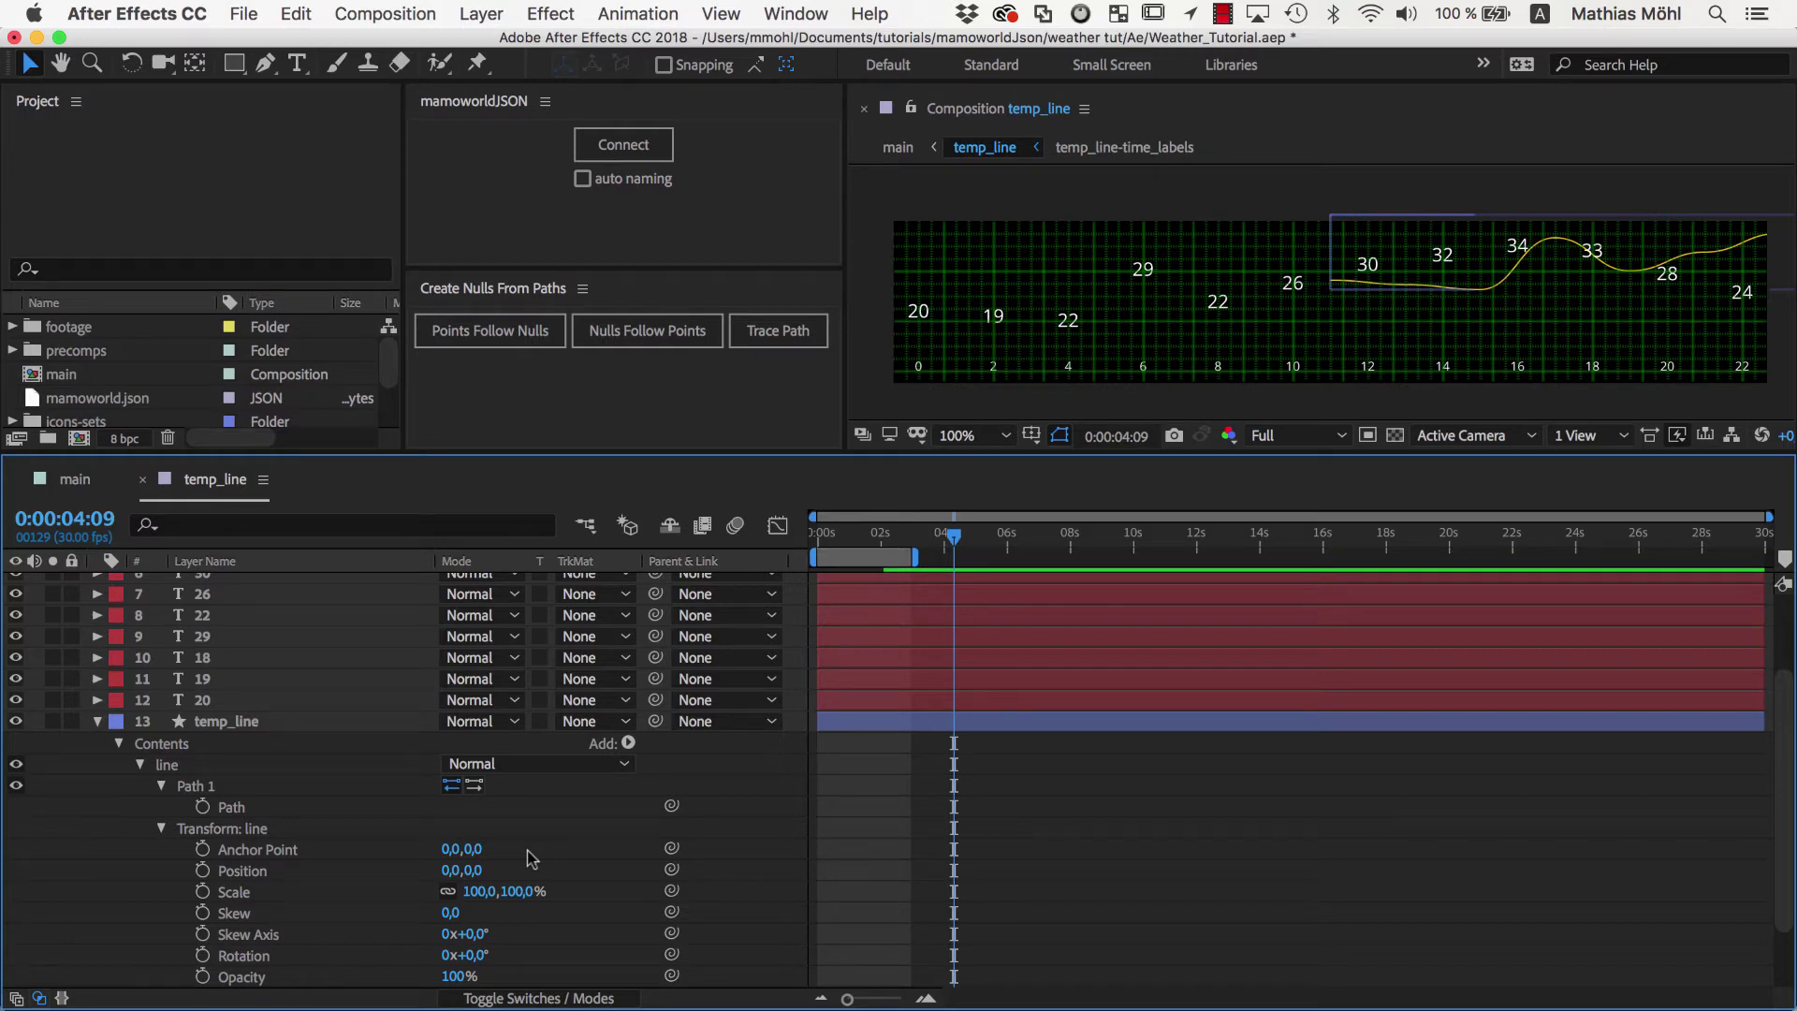
Rerun Points Follow Nulls on the line's path, then select and inspect the twelve nulls
{"action": "left_click", "coordinate": [230, 807]}
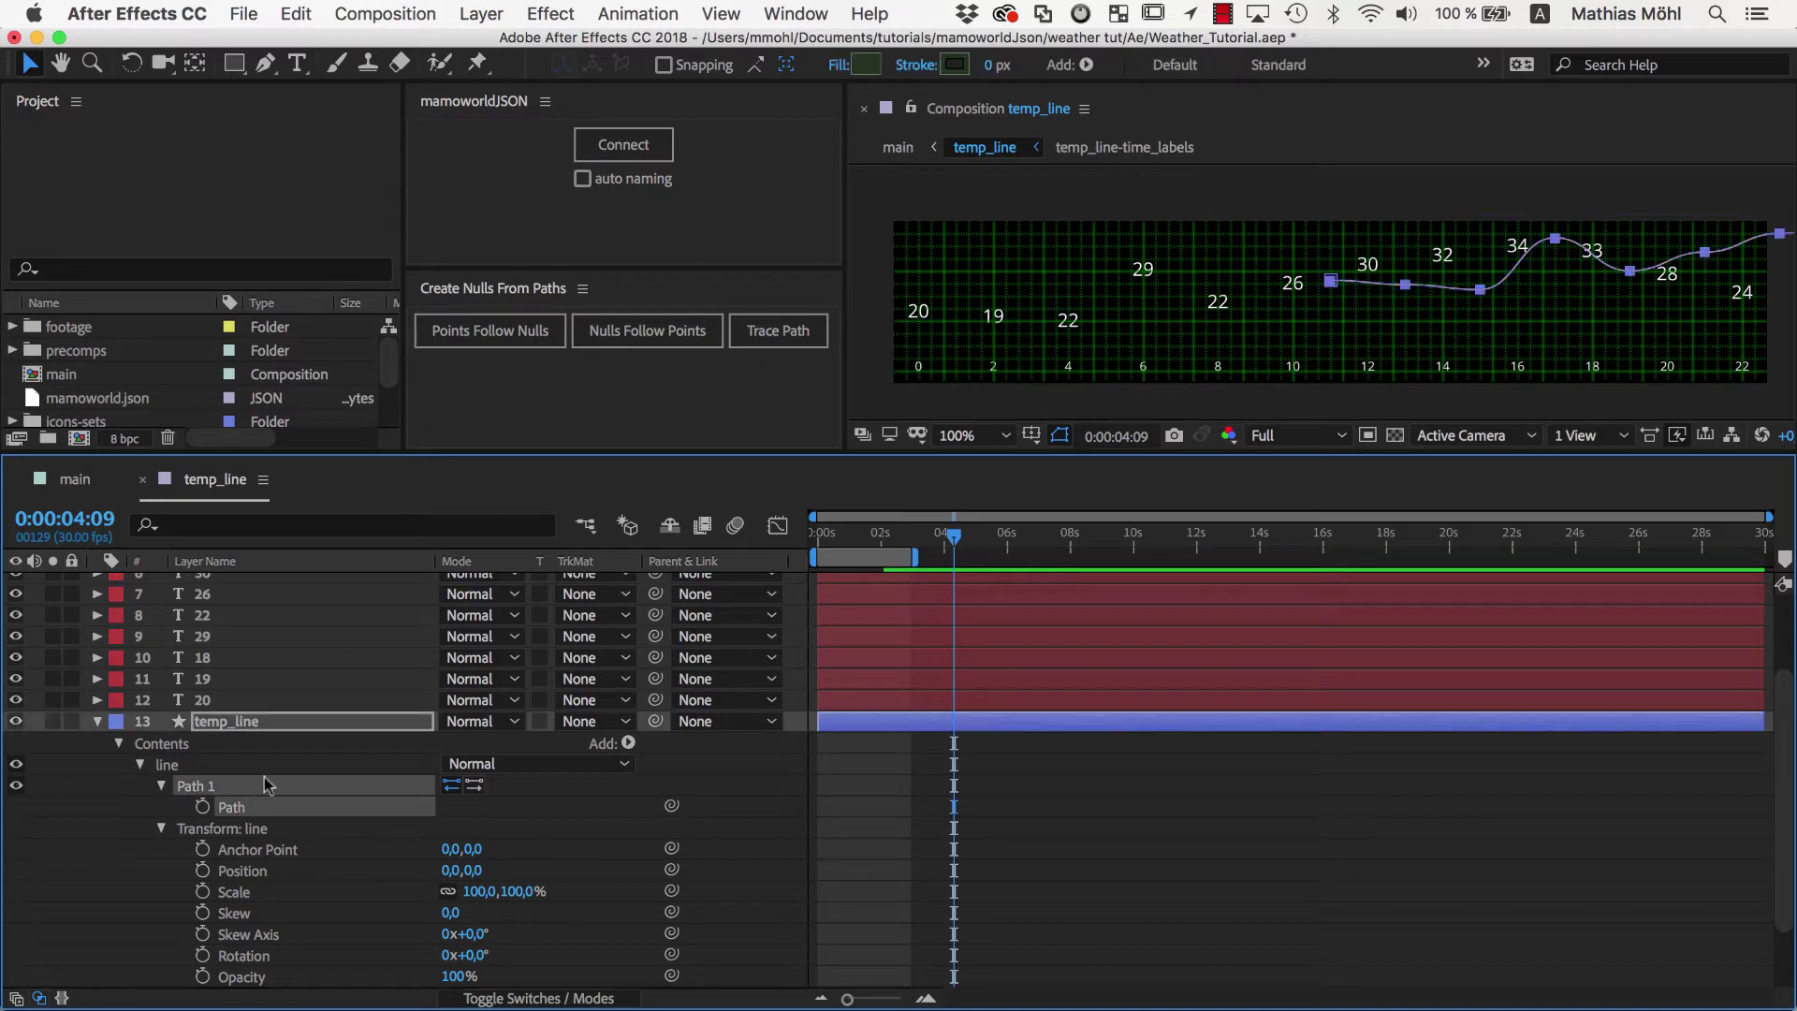
{"action": "left_click", "coordinate": [449, 338]}
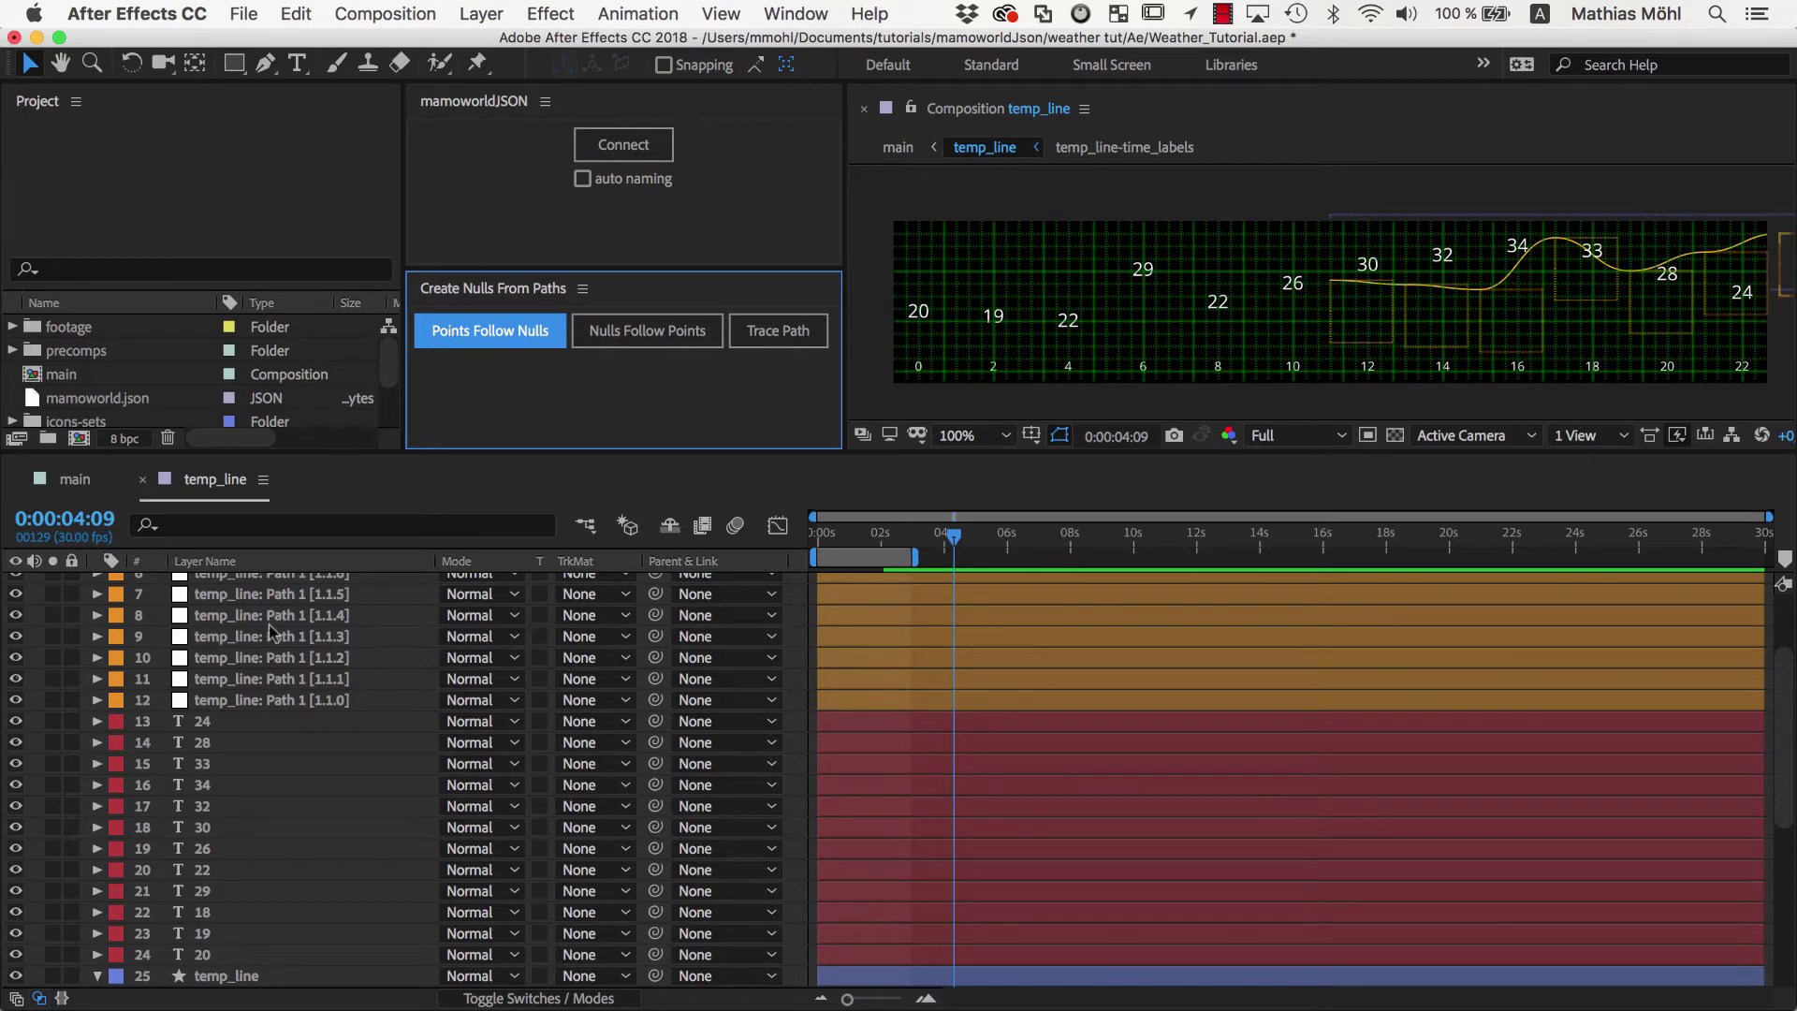
{"action": "left_click", "coordinate": [247, 700]}
{"action": "scroll", "coordinate": [248, 699], "scroll_direction": "up", "scroll_amount": 3}
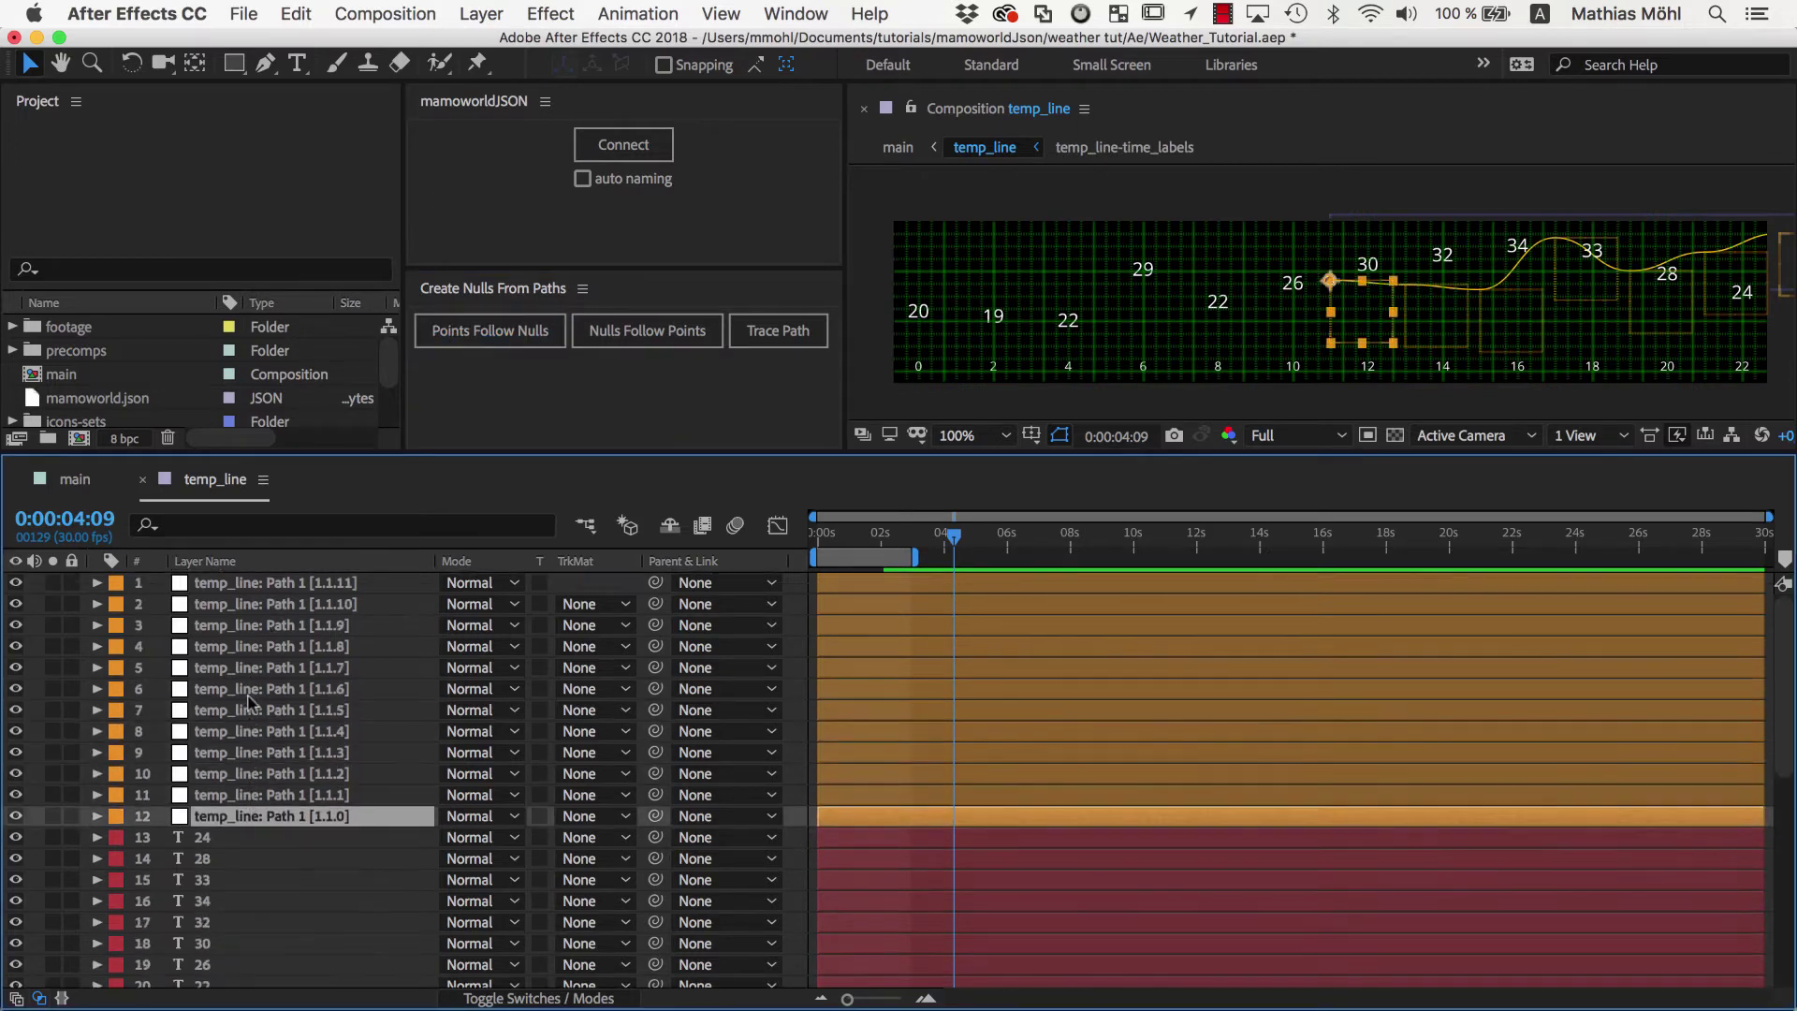
{"action": "left_click", "coordinate": [277, 591], "text": "shift"}
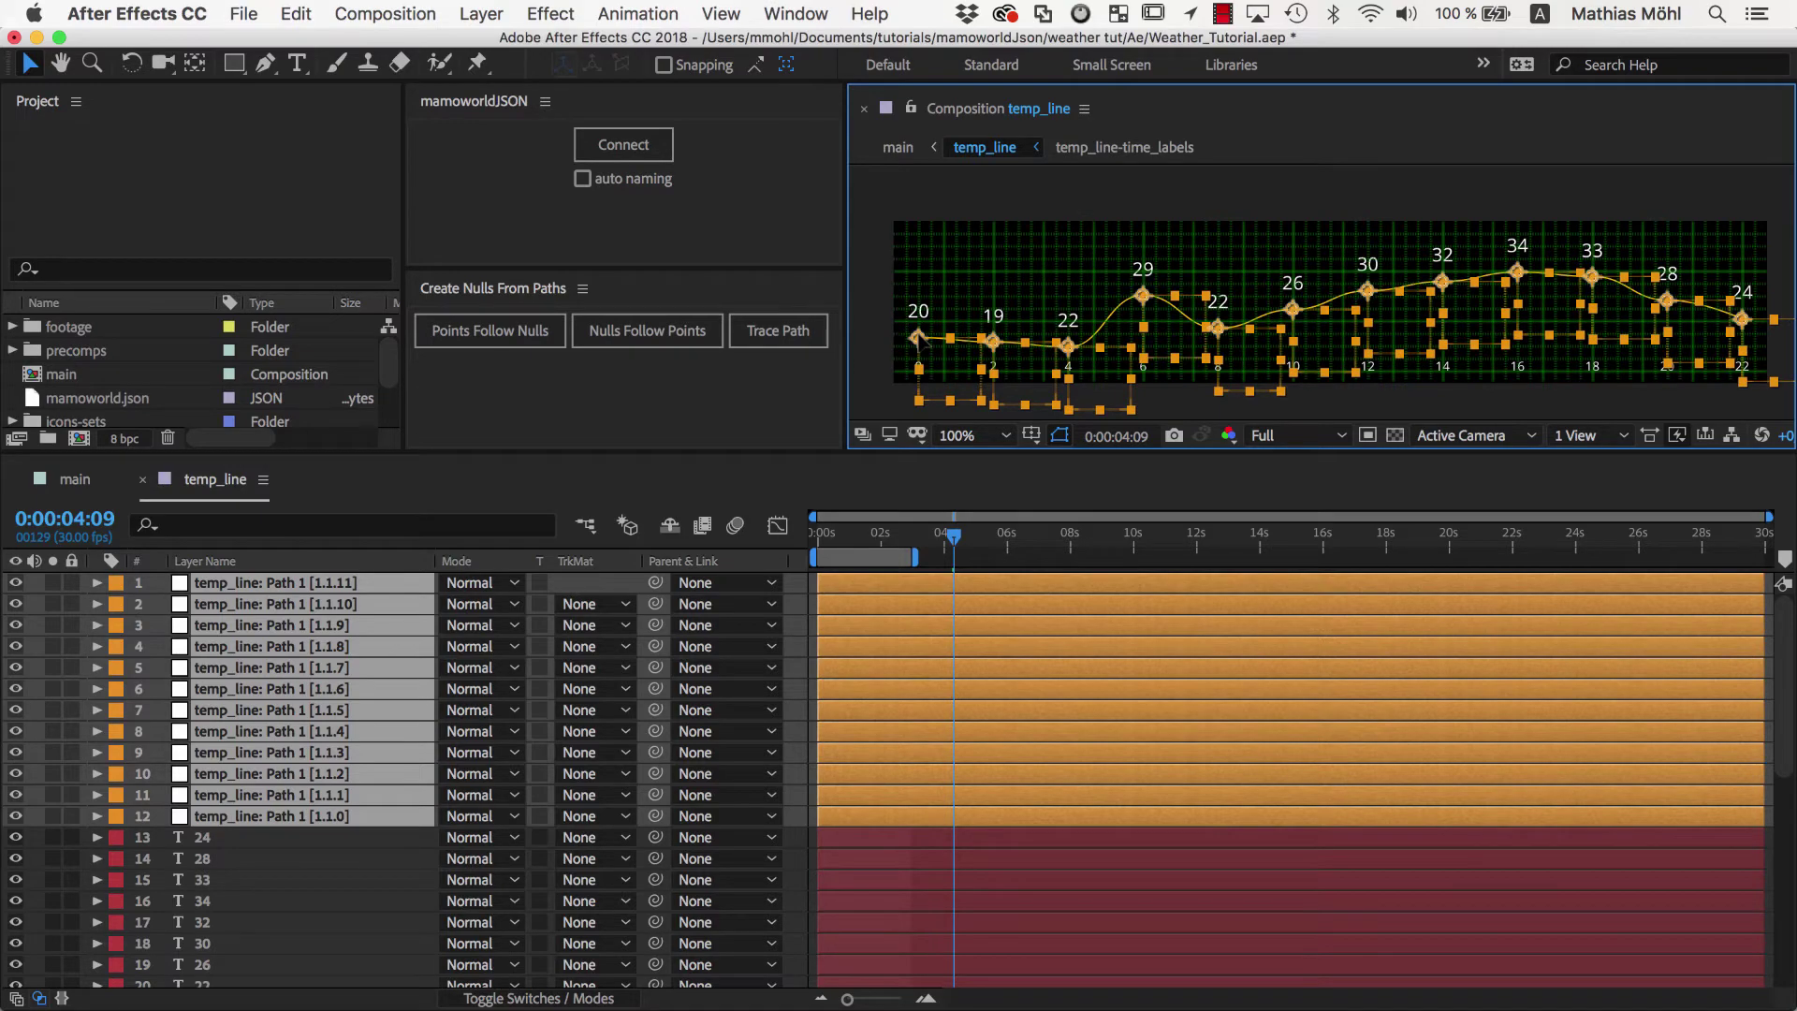
{"action": "left_click", "coordinate": [938, 291]}
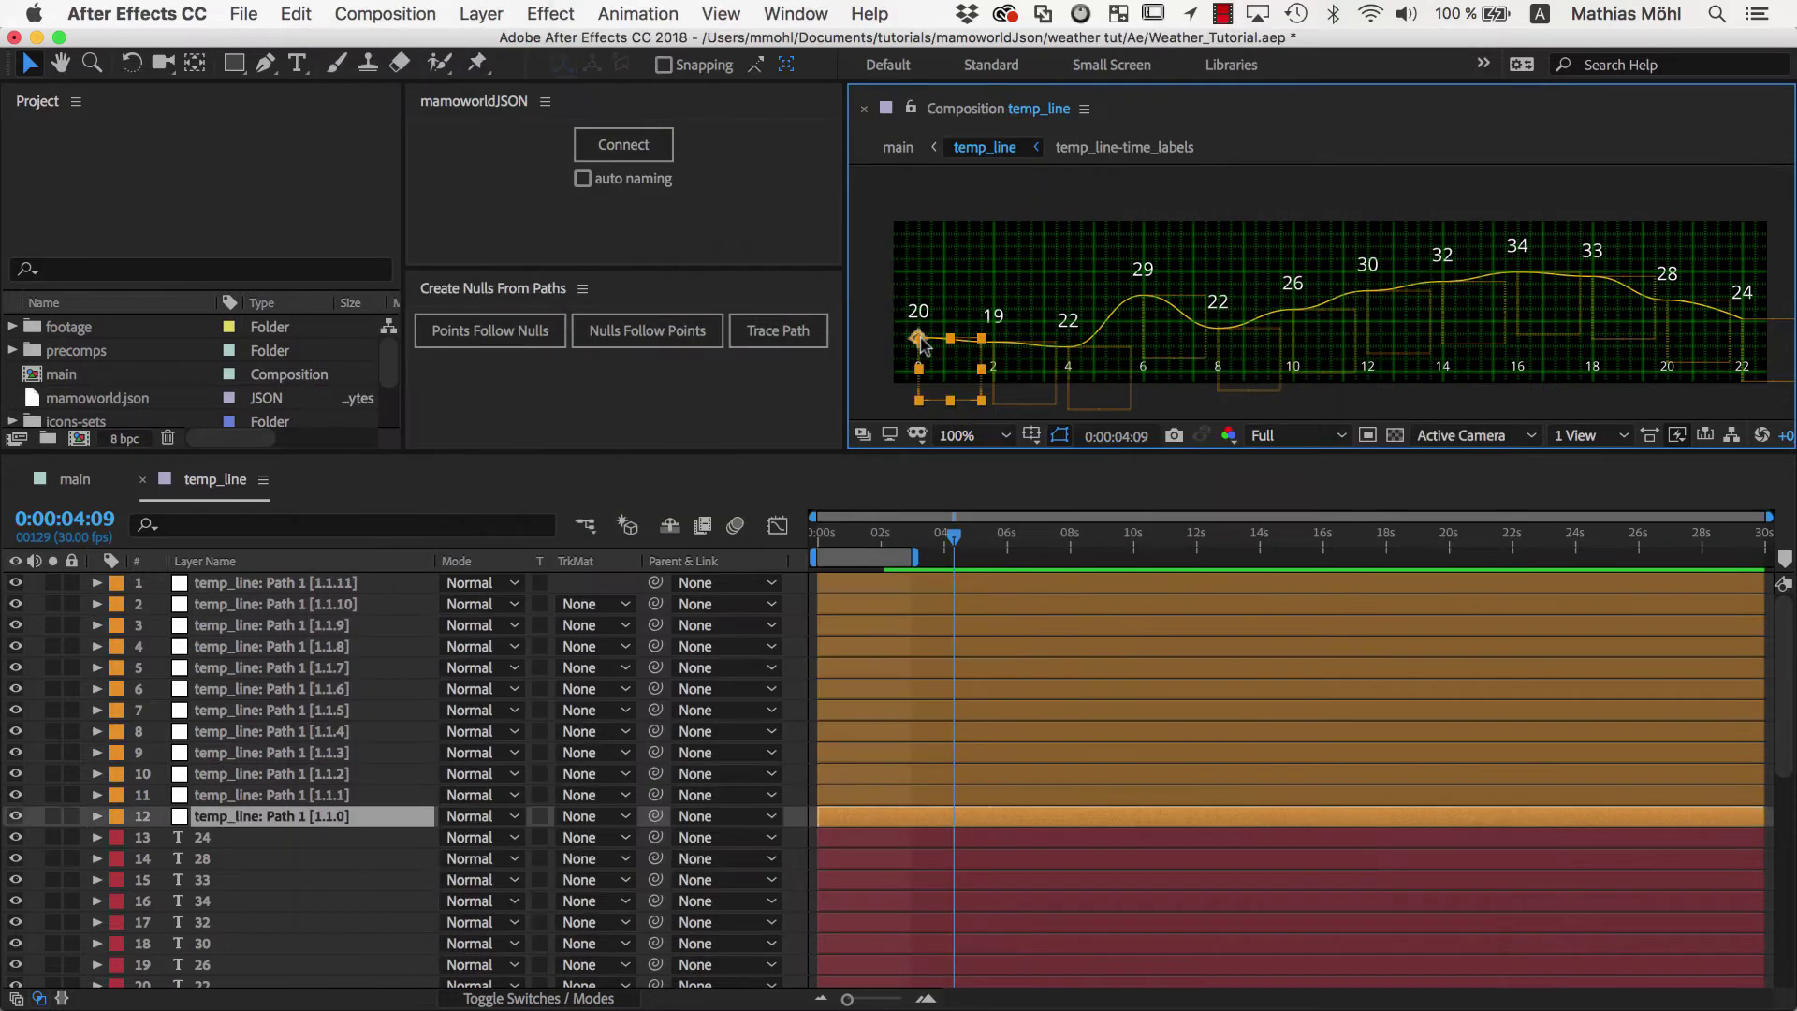
Move the first null, then parent labels 20 and 19 to the first and second point nulls
{"action": "mouse_move", "coordinate": [925, 297]}
{"action": "left_mouse_down"}
{"action": "mouse_move", "coordinate": [915, 356]}
{"action": "mouse_move", "coordinate": [925, 320]}
{"action": "left_mouse_up"}
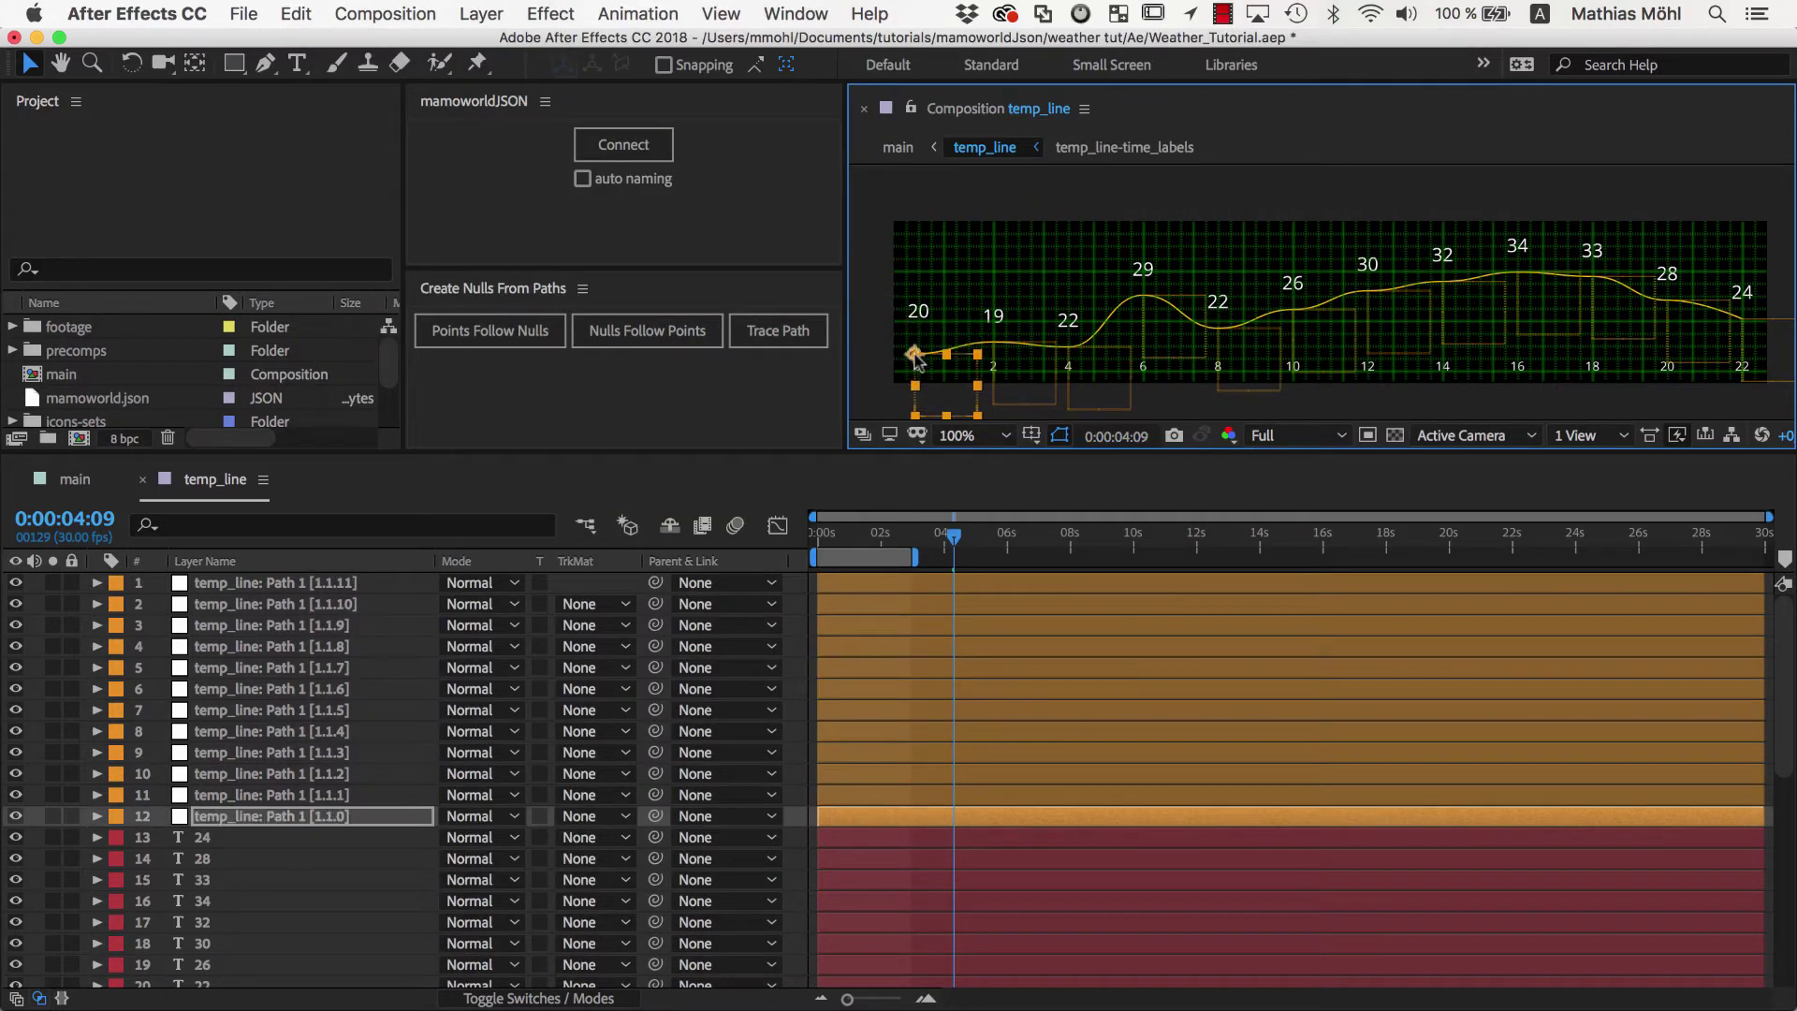
{"action": "left_click", "coordinate": [922, 315]}
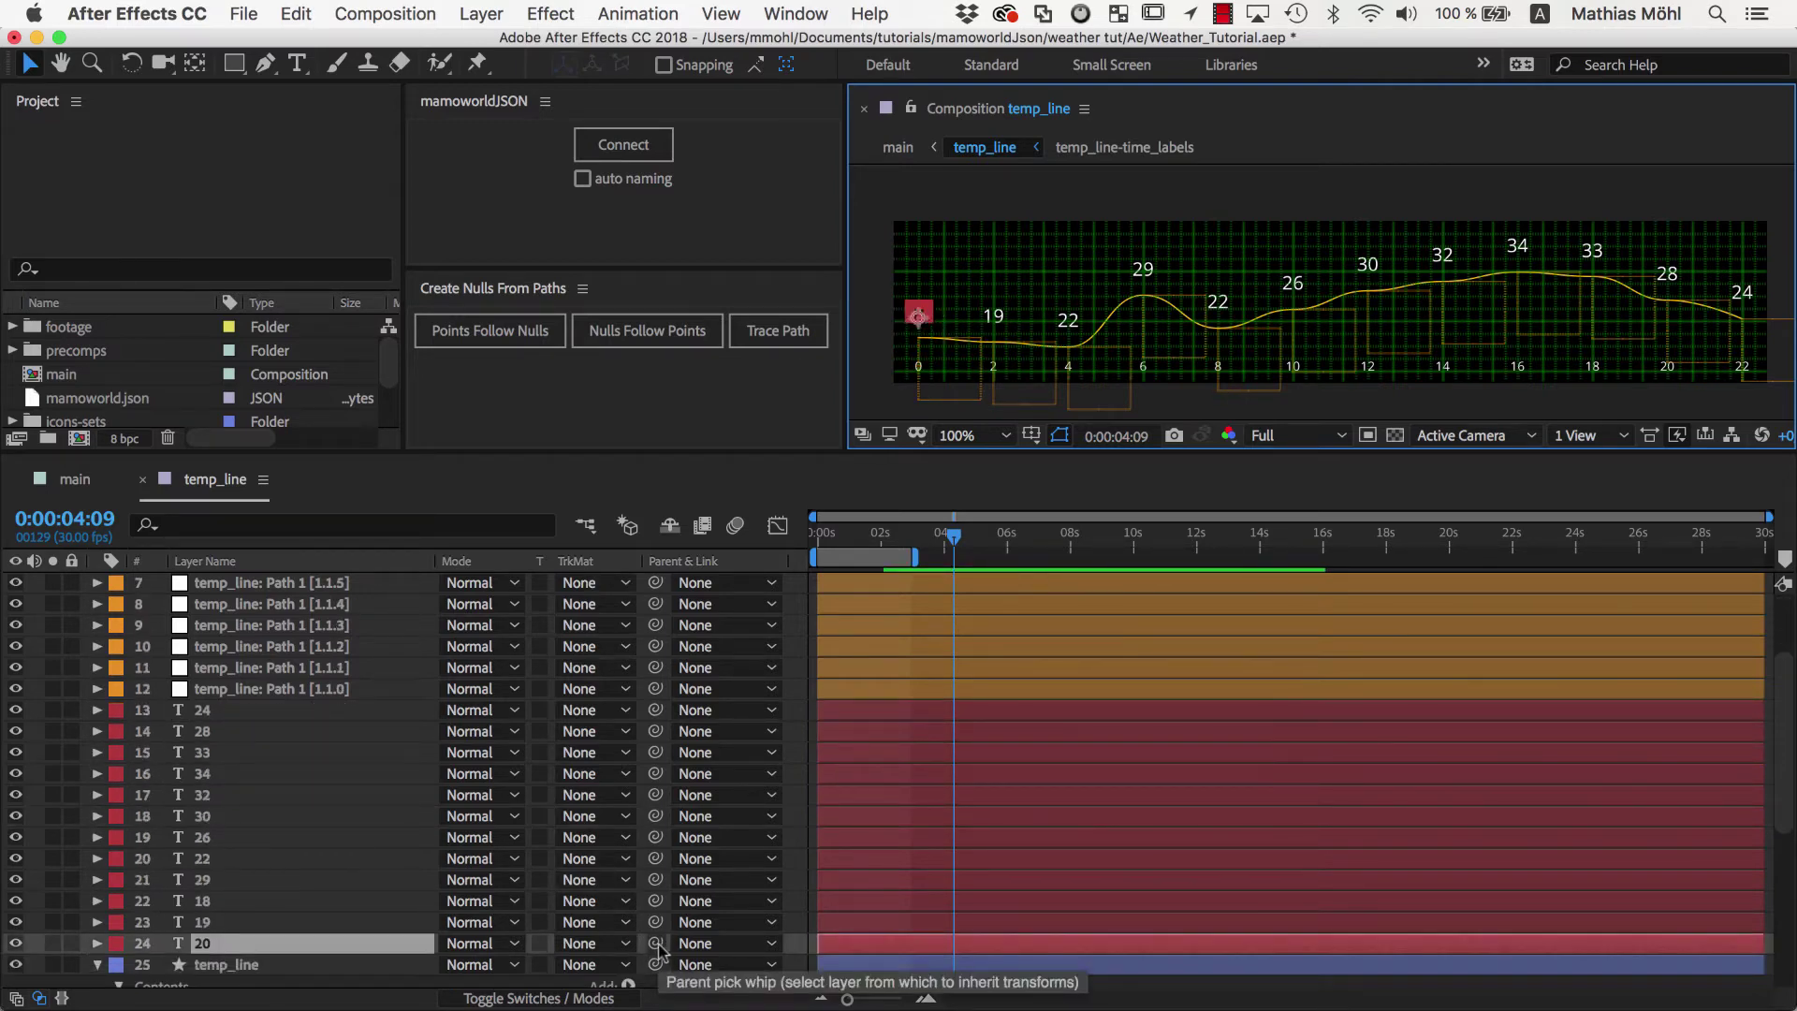
{"action": "left_click_drag", "start_coordinate": [654, 943], "coordinate": [350, 693]}
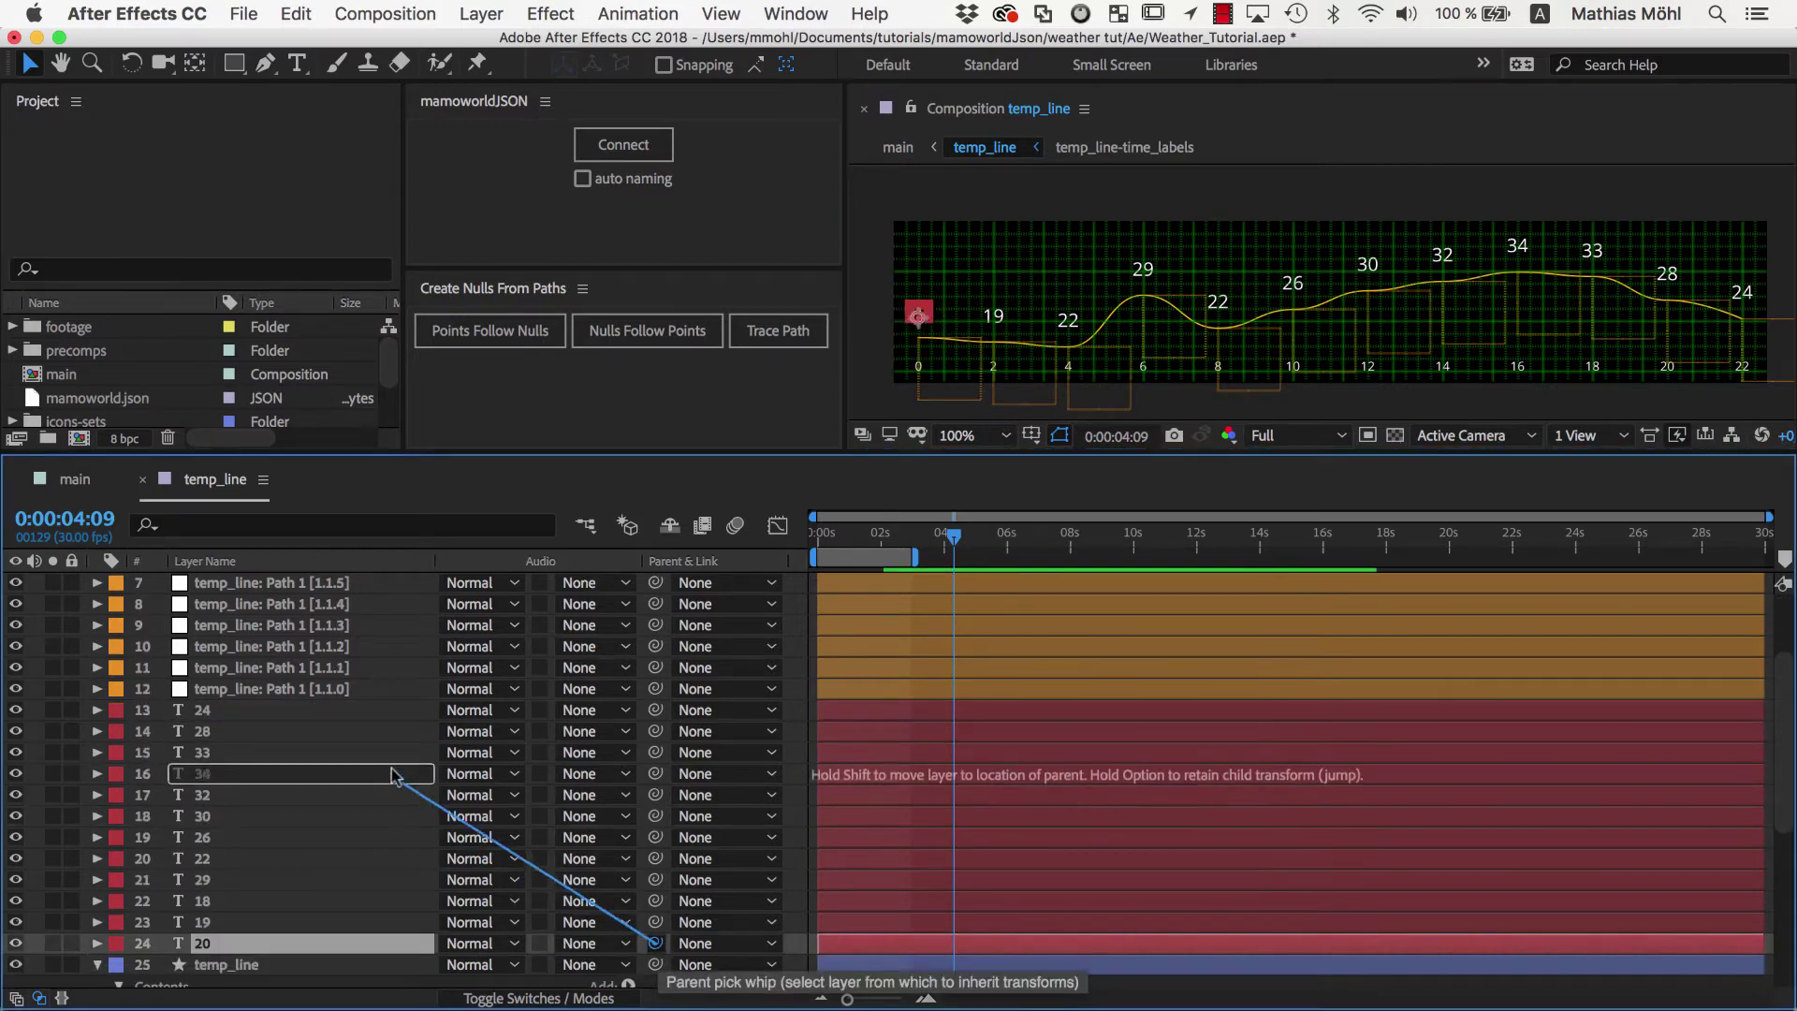
{"action": "left_click", "coordinate": [292, 923]}
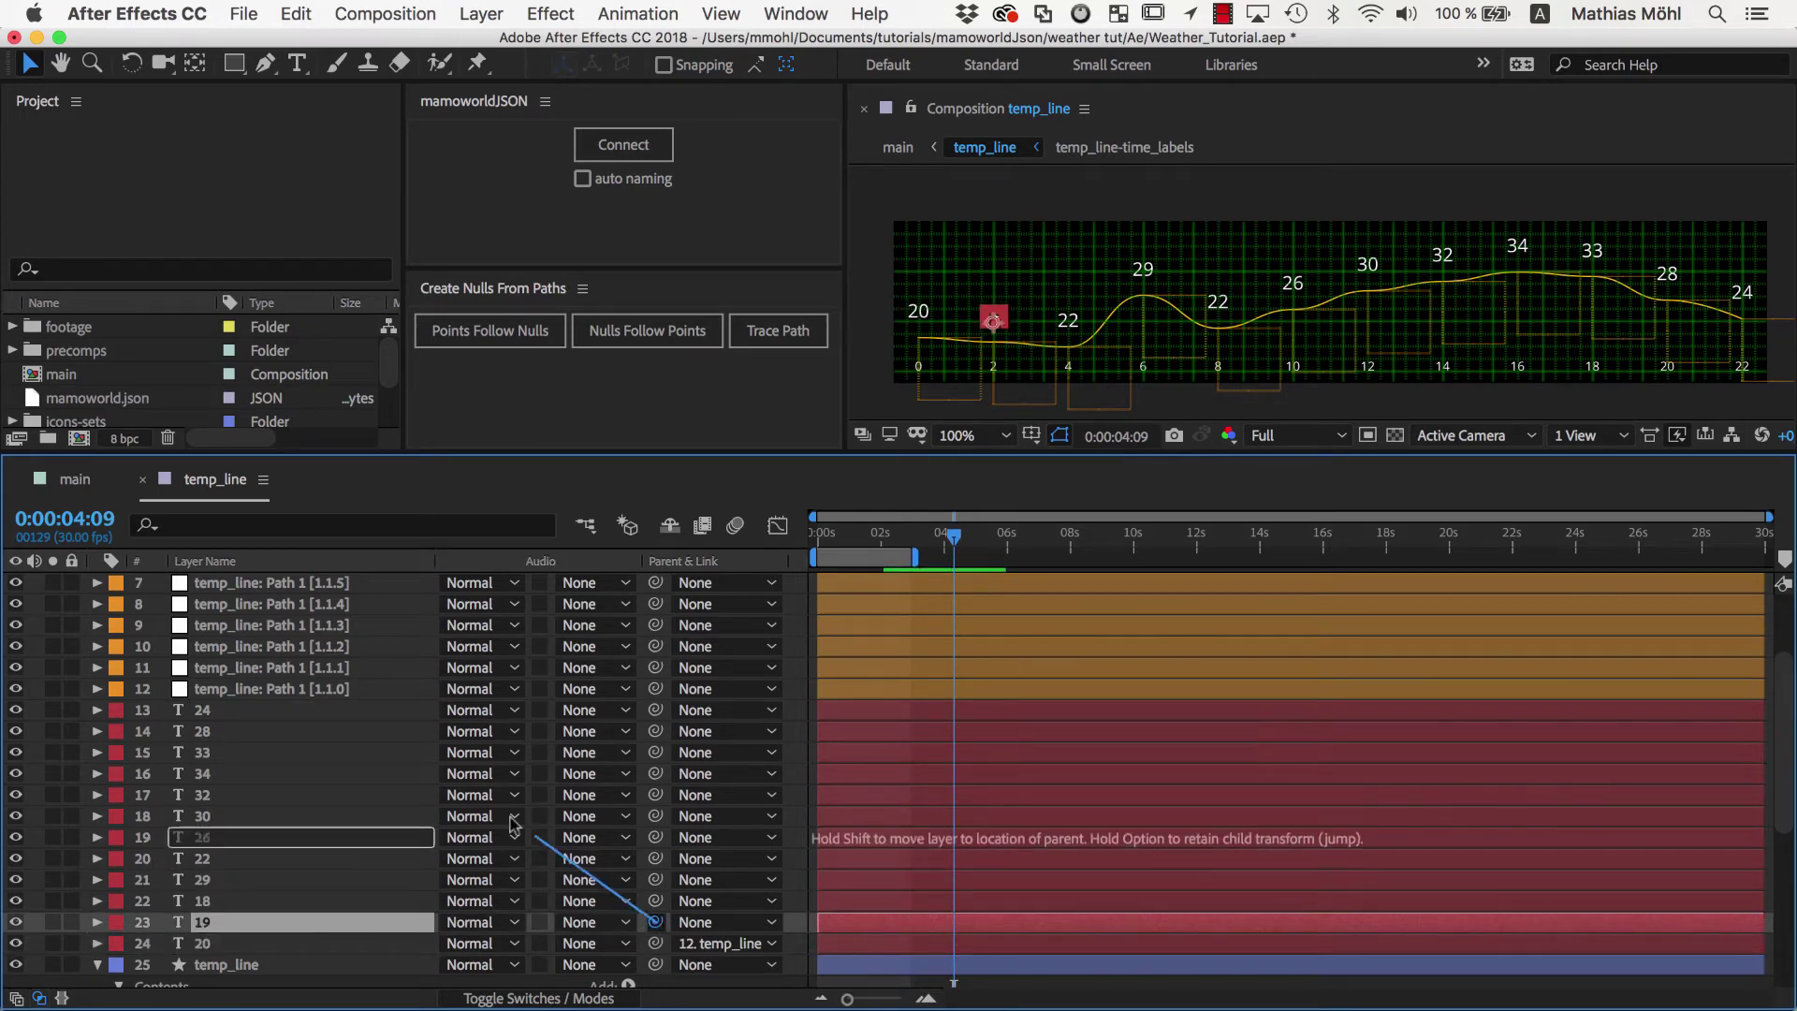
{"action": "left_click_drag", "start_coordinate": [655, 923], "coordinate": [335, 669]}
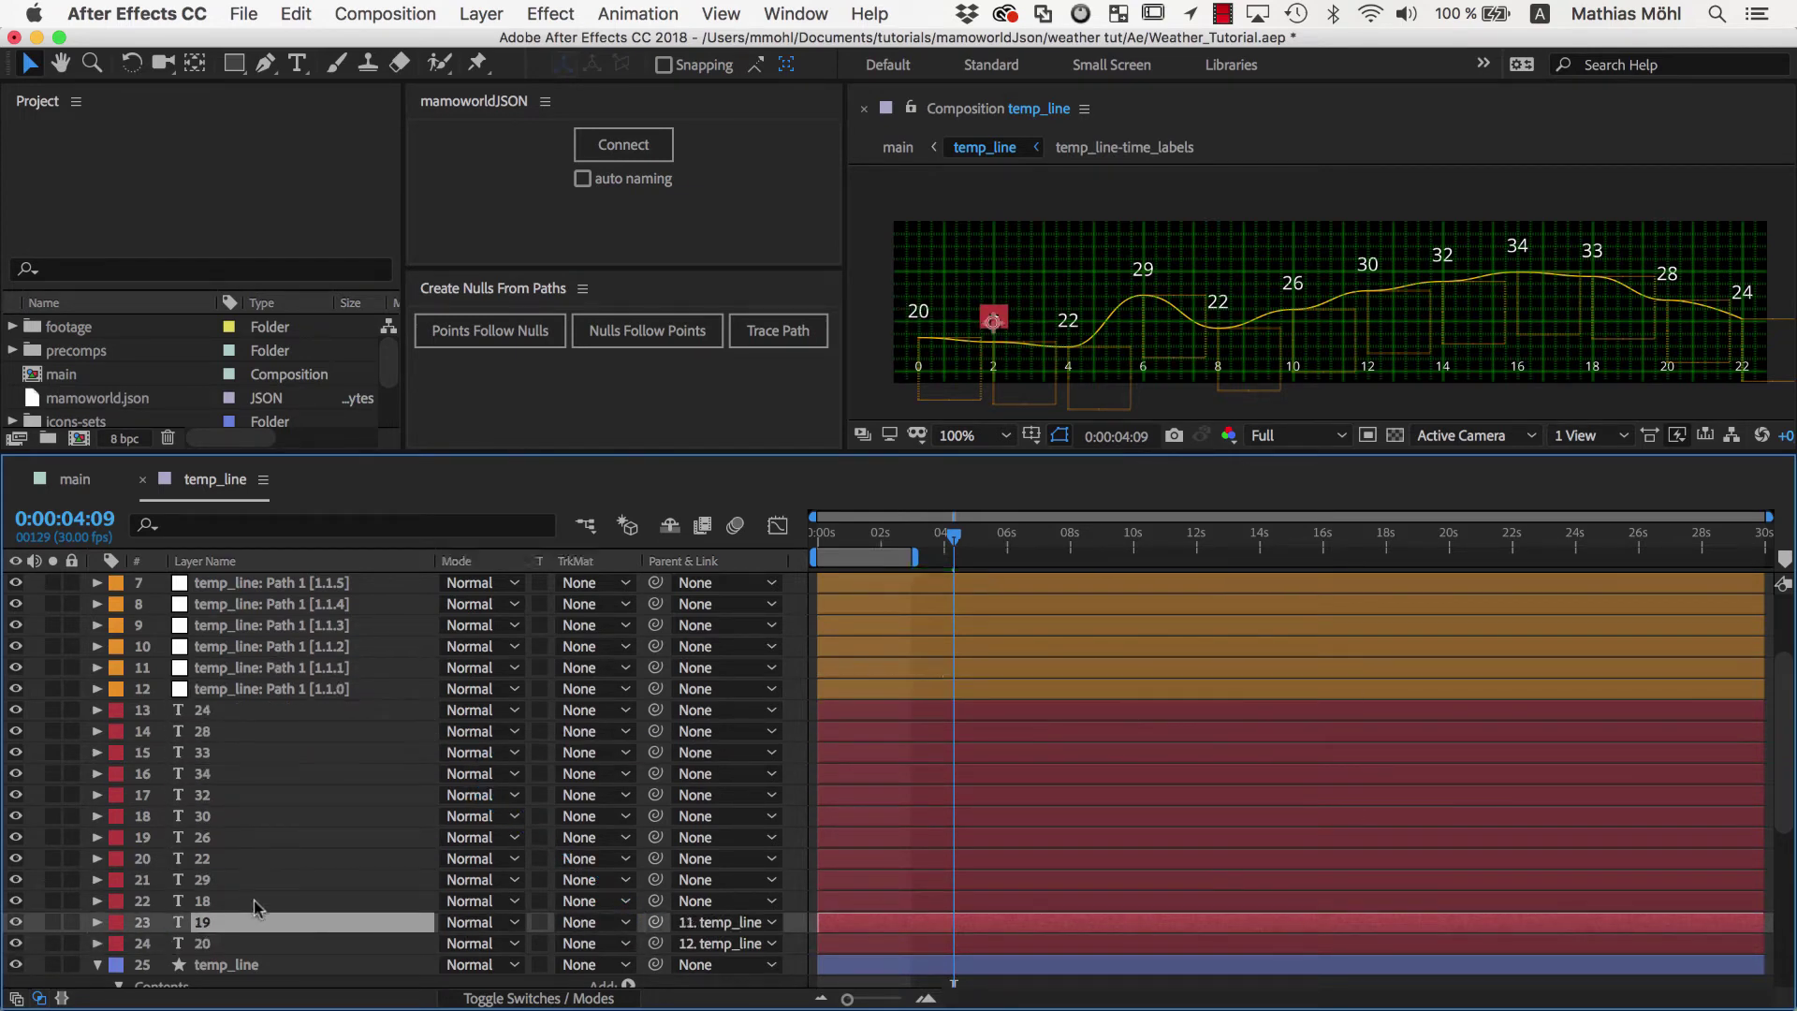
Parent labels 18, 29, 22, 34 and the rest to their nulls, test one, and save
{"action": "mouse_move", "coordinate": [654, 900]}
{"action": "left_mouse_down"}
{"action": "mouse_move", "coordinate": [351, 646]}
{"action": "mouse_move", "coordinate": [352, 625]}
{"action": "left_mouse_up"}
{"action": "left_click_drag", "start_coordinate": [654, 858], "coordinate": [351, 581]}
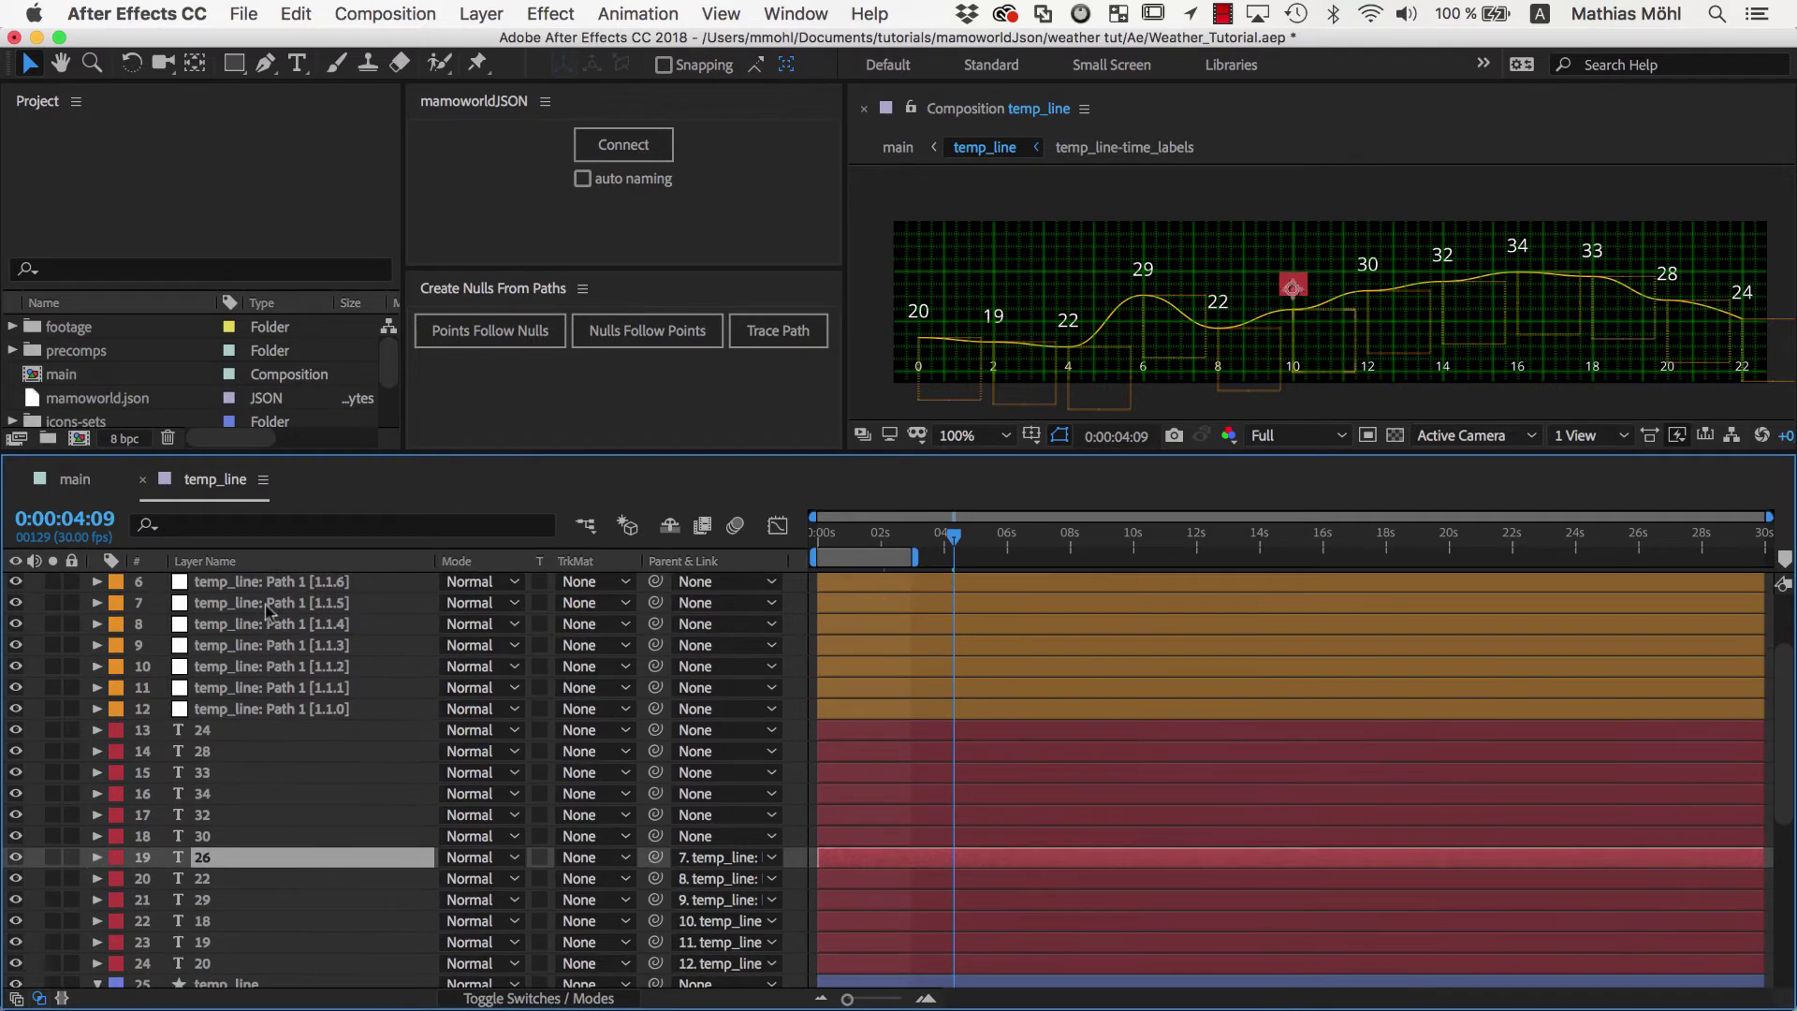
{"action": "left_click_drag", "start_coordinate": [654, 816], "coordinate": [351, 687]}
{"action": "mouse_move", "coordinate": [654, 920]}
{"action": "left_mouse_down"}
{"action": "mouse_move", "coordinate": [351, 667]}
{"action": "mouse_move", "coordinate": [292, 668]}
{"action": "mouse_move", "coordinate": [351, 646]}
{"action": "left_mouse_up"}
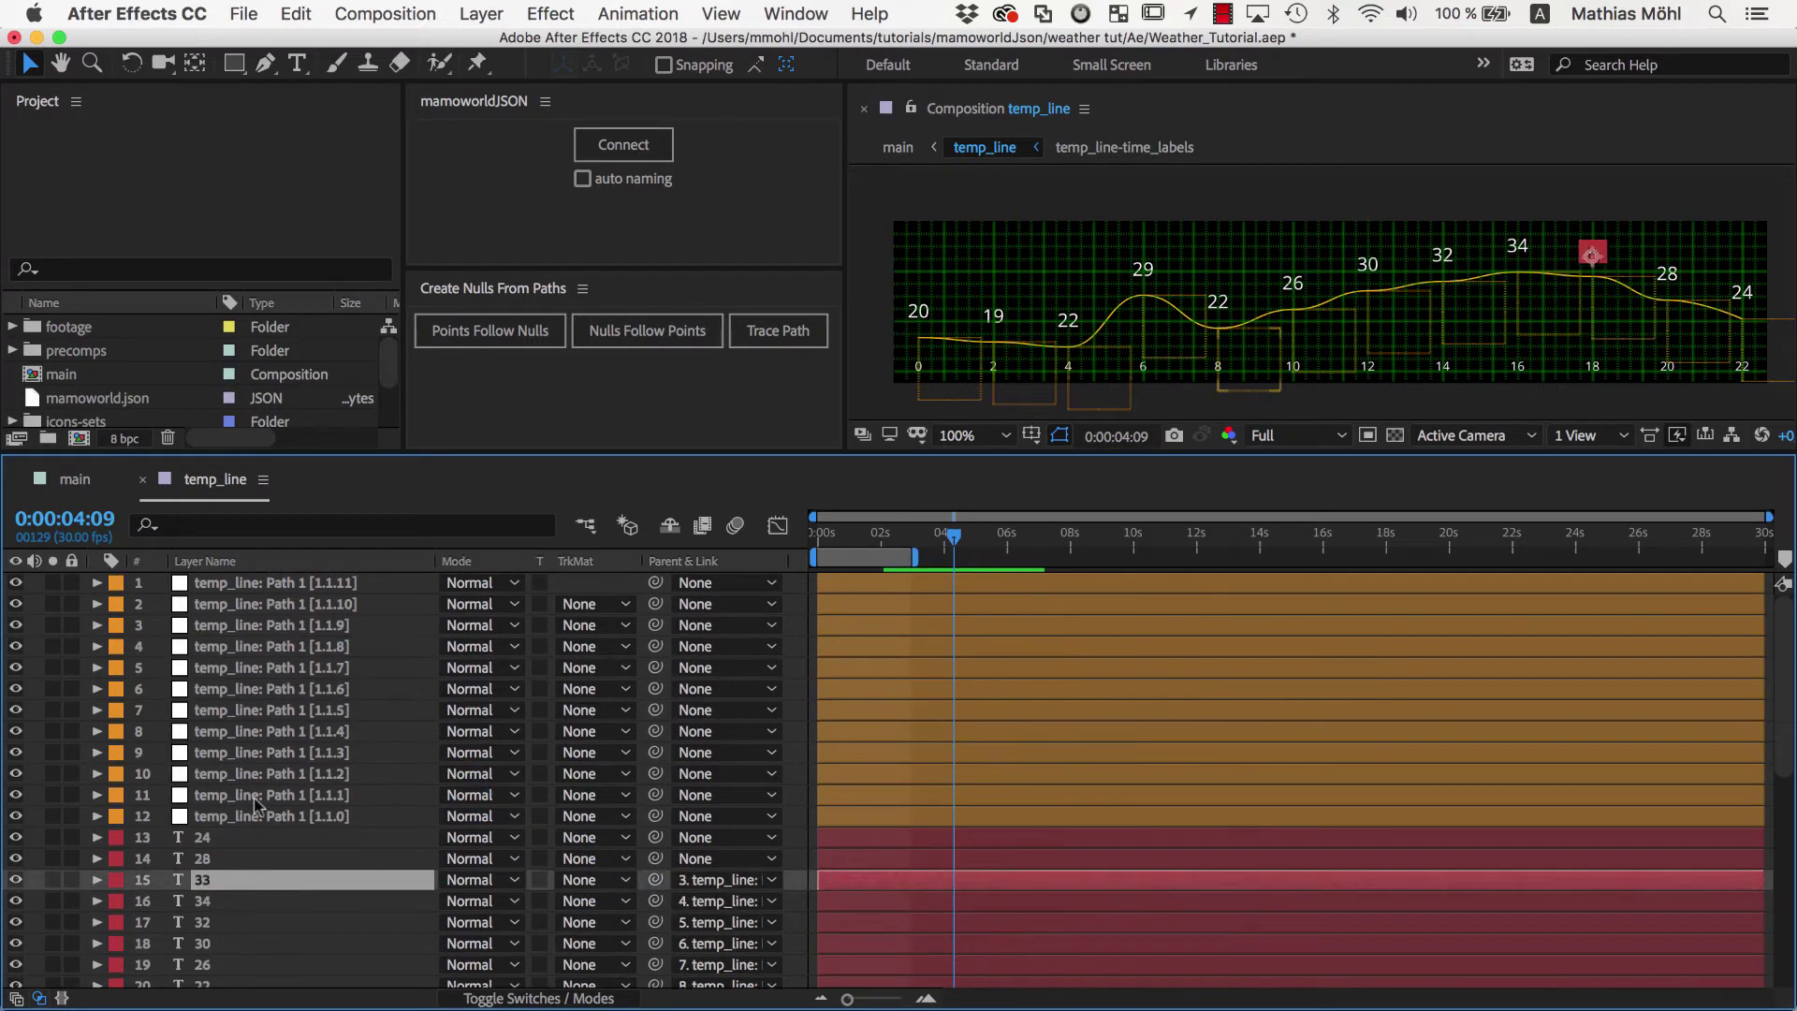
{"action": "left_click_drag", "start_coordinate": [655, 879], "coordinate": [351, 624]}
{"action": "mouse_move", "coordinate": [654, 857]}
{"action": "left_mouse_down"}
{"action": "mouse_move", "coordinate": [352, 604]}
{"action": "mouse_move", "coordinate": [351, 582]}
{"action": "left_mouse_up"}
{"action": "left_click_drag", "start_coordinate": [923, 368], "coordinate": [915, 337]}
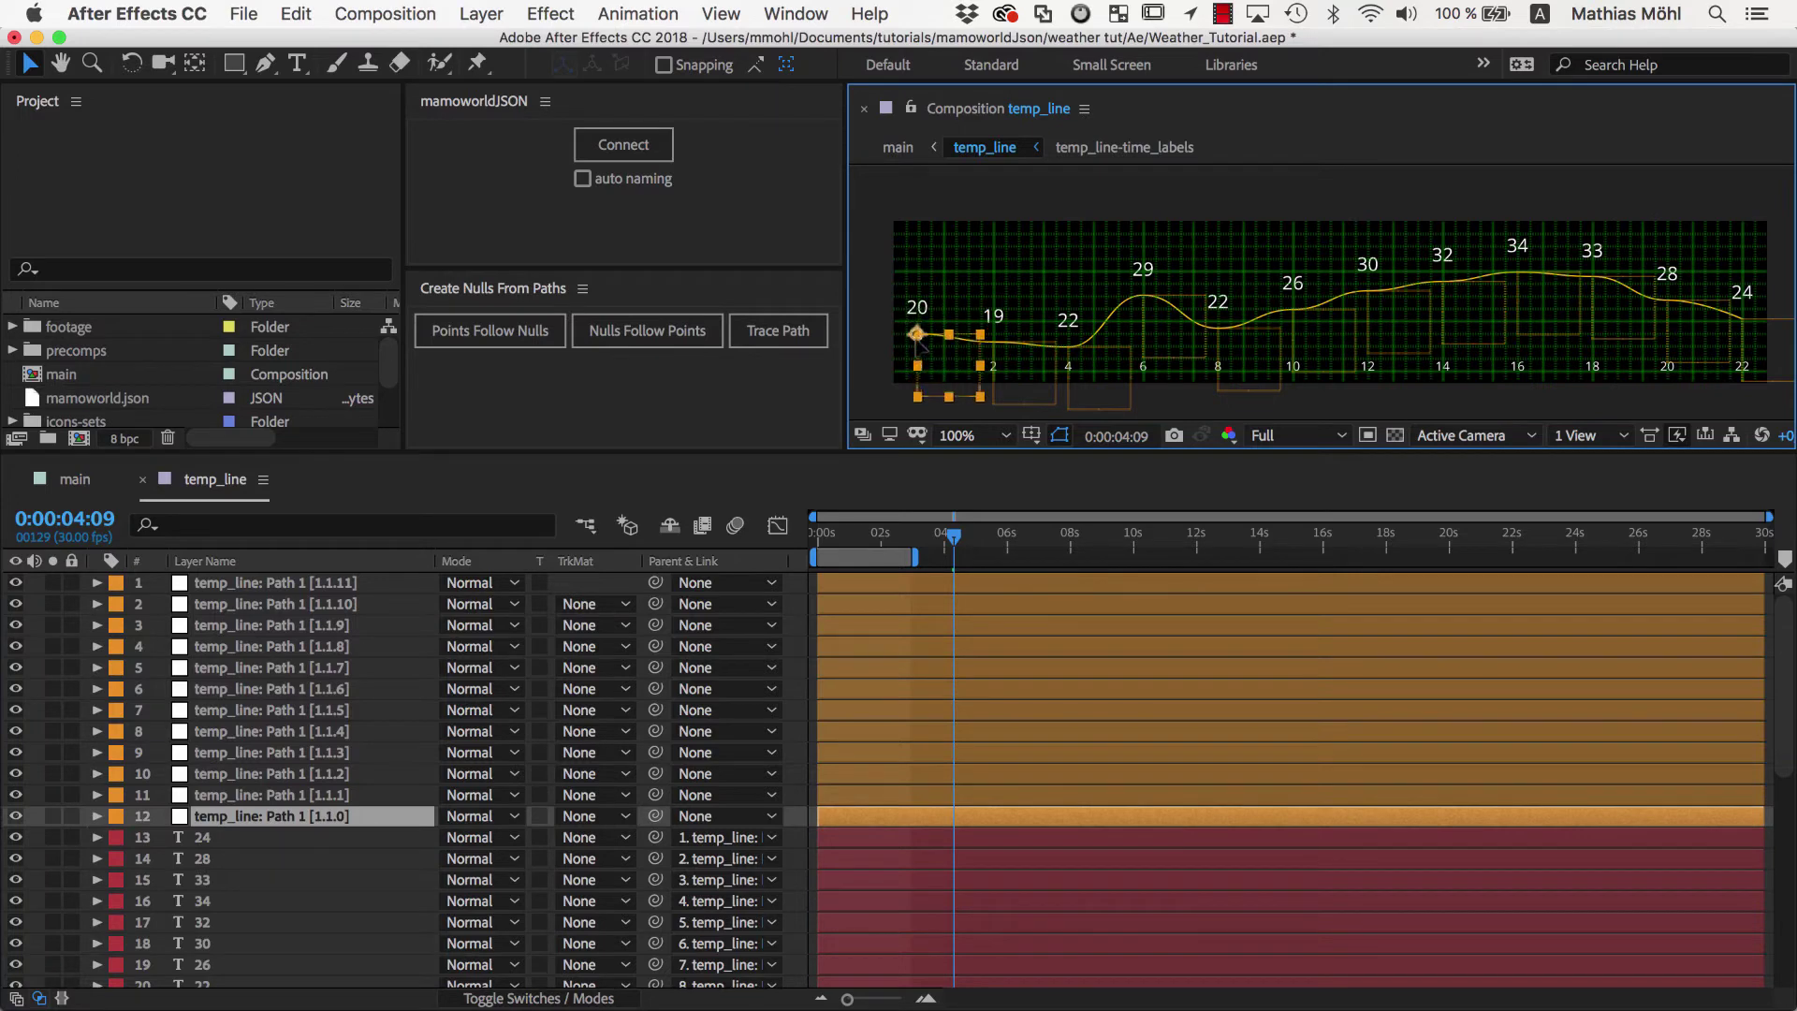
{"action": "key", "text": "super+s"}
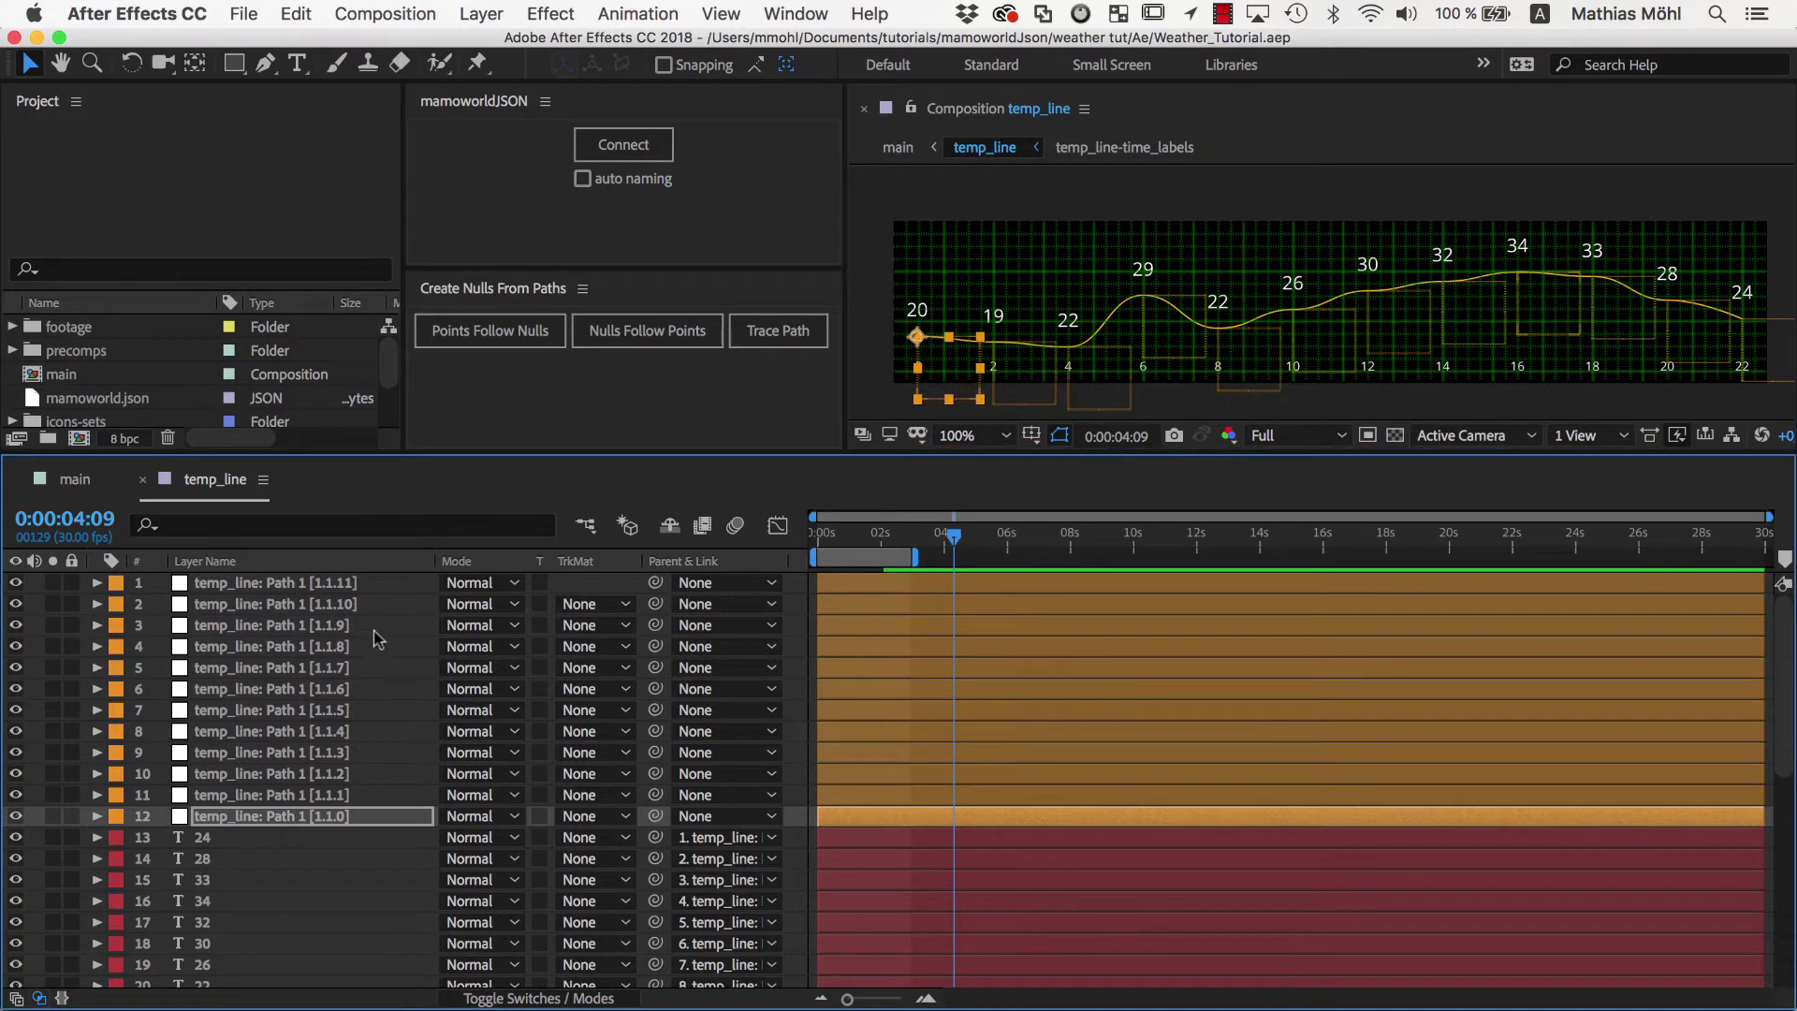
Separate the Position of all twelve point nulls into X Position and Y Position
{"action": "left_click", "coordinate": [133, 402]}
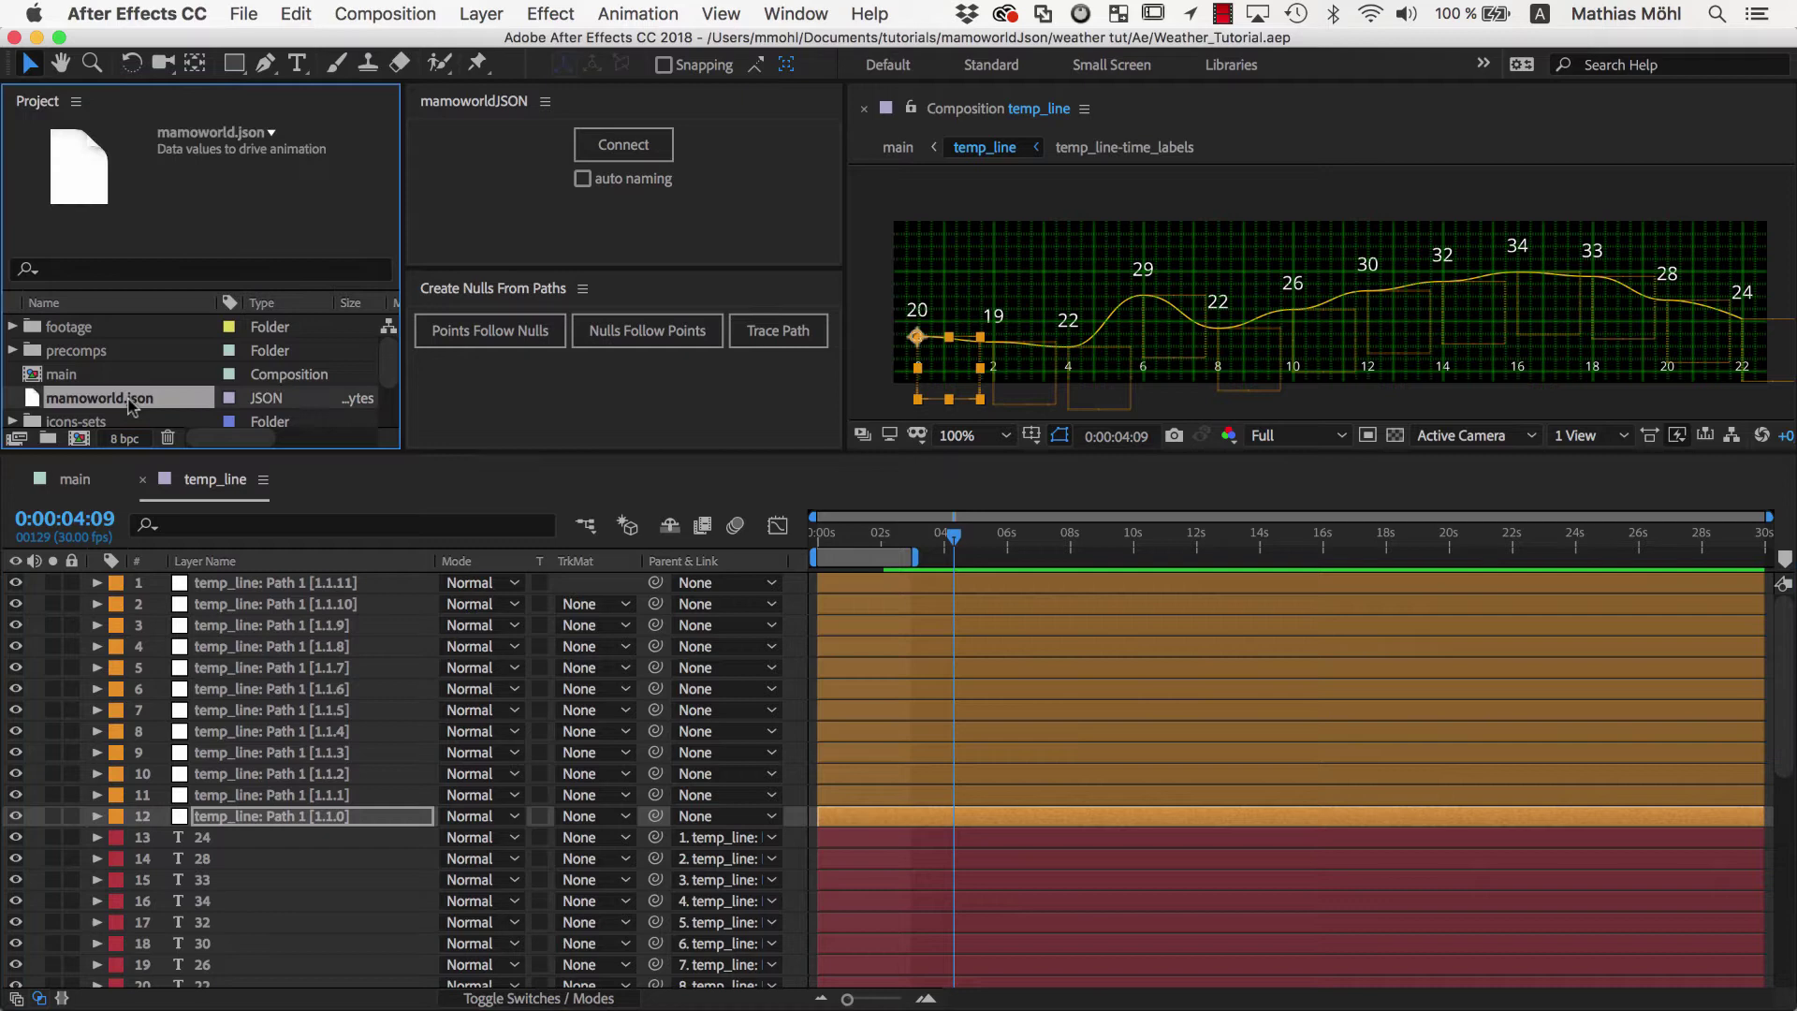
{"action": "left_click", "coordinate": [221, 584]}
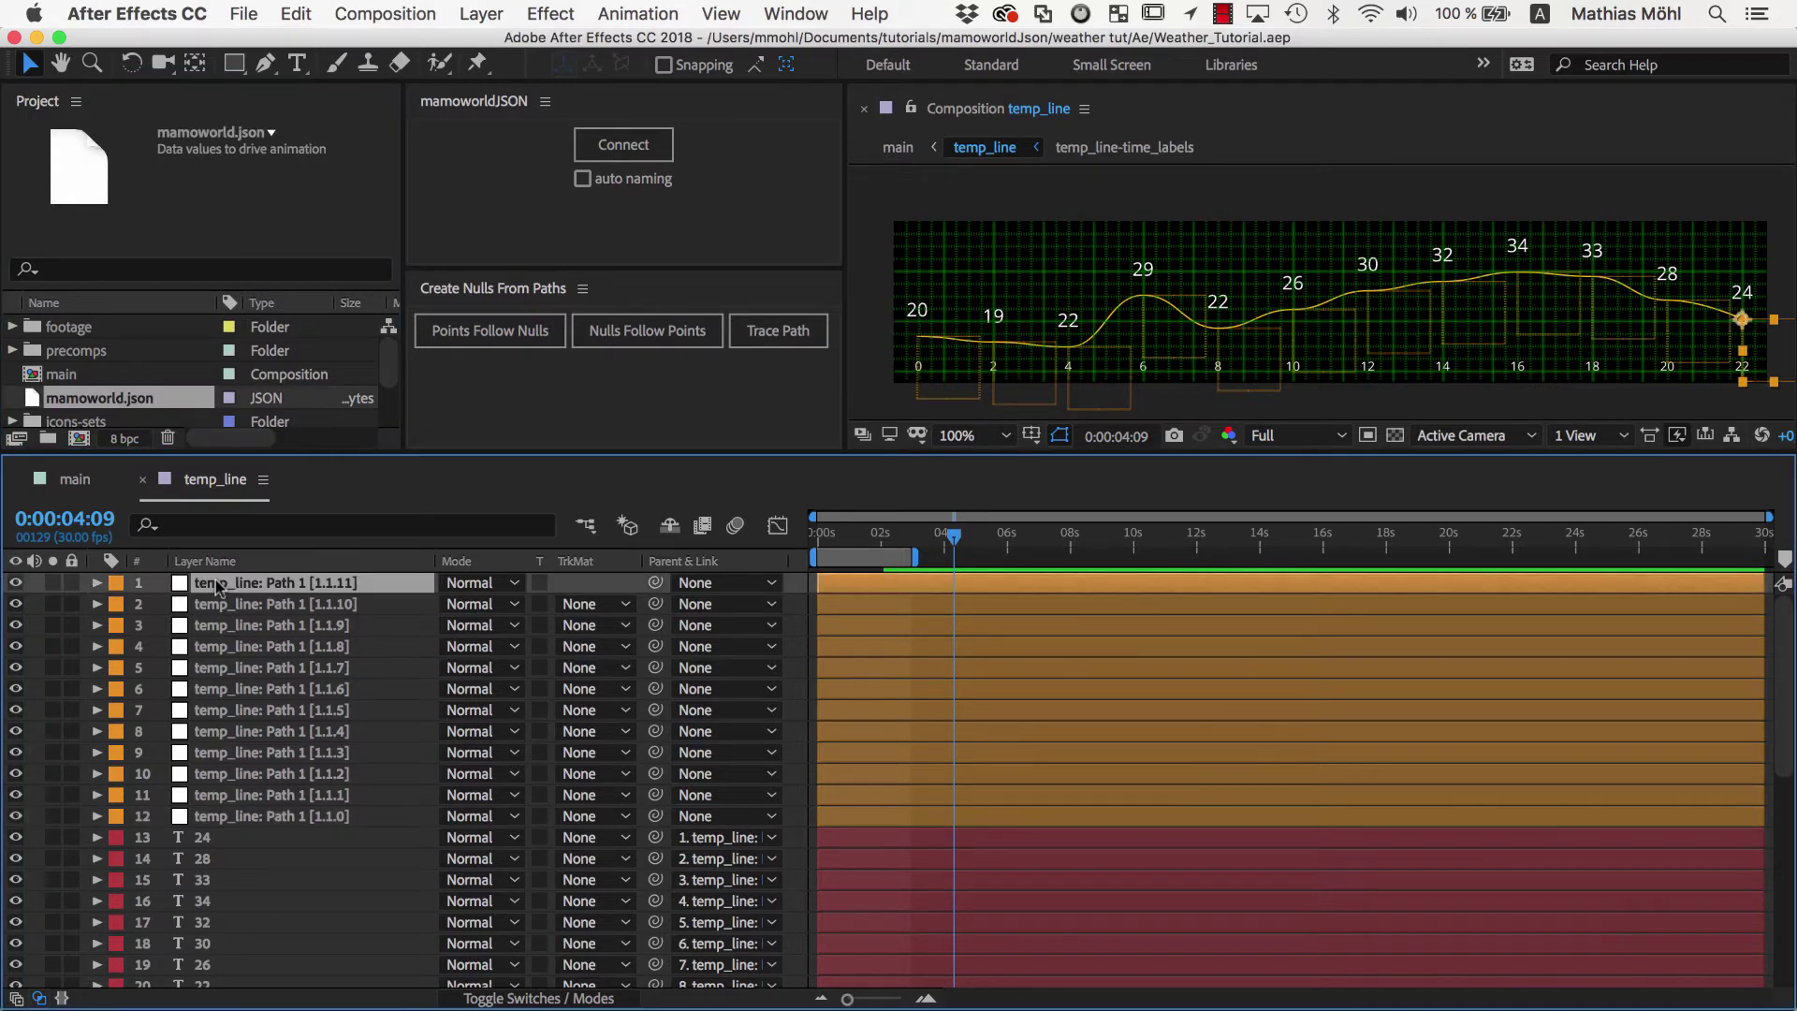
{"action": "left_click", "coordinate": [257, 818], "text": "shift"}
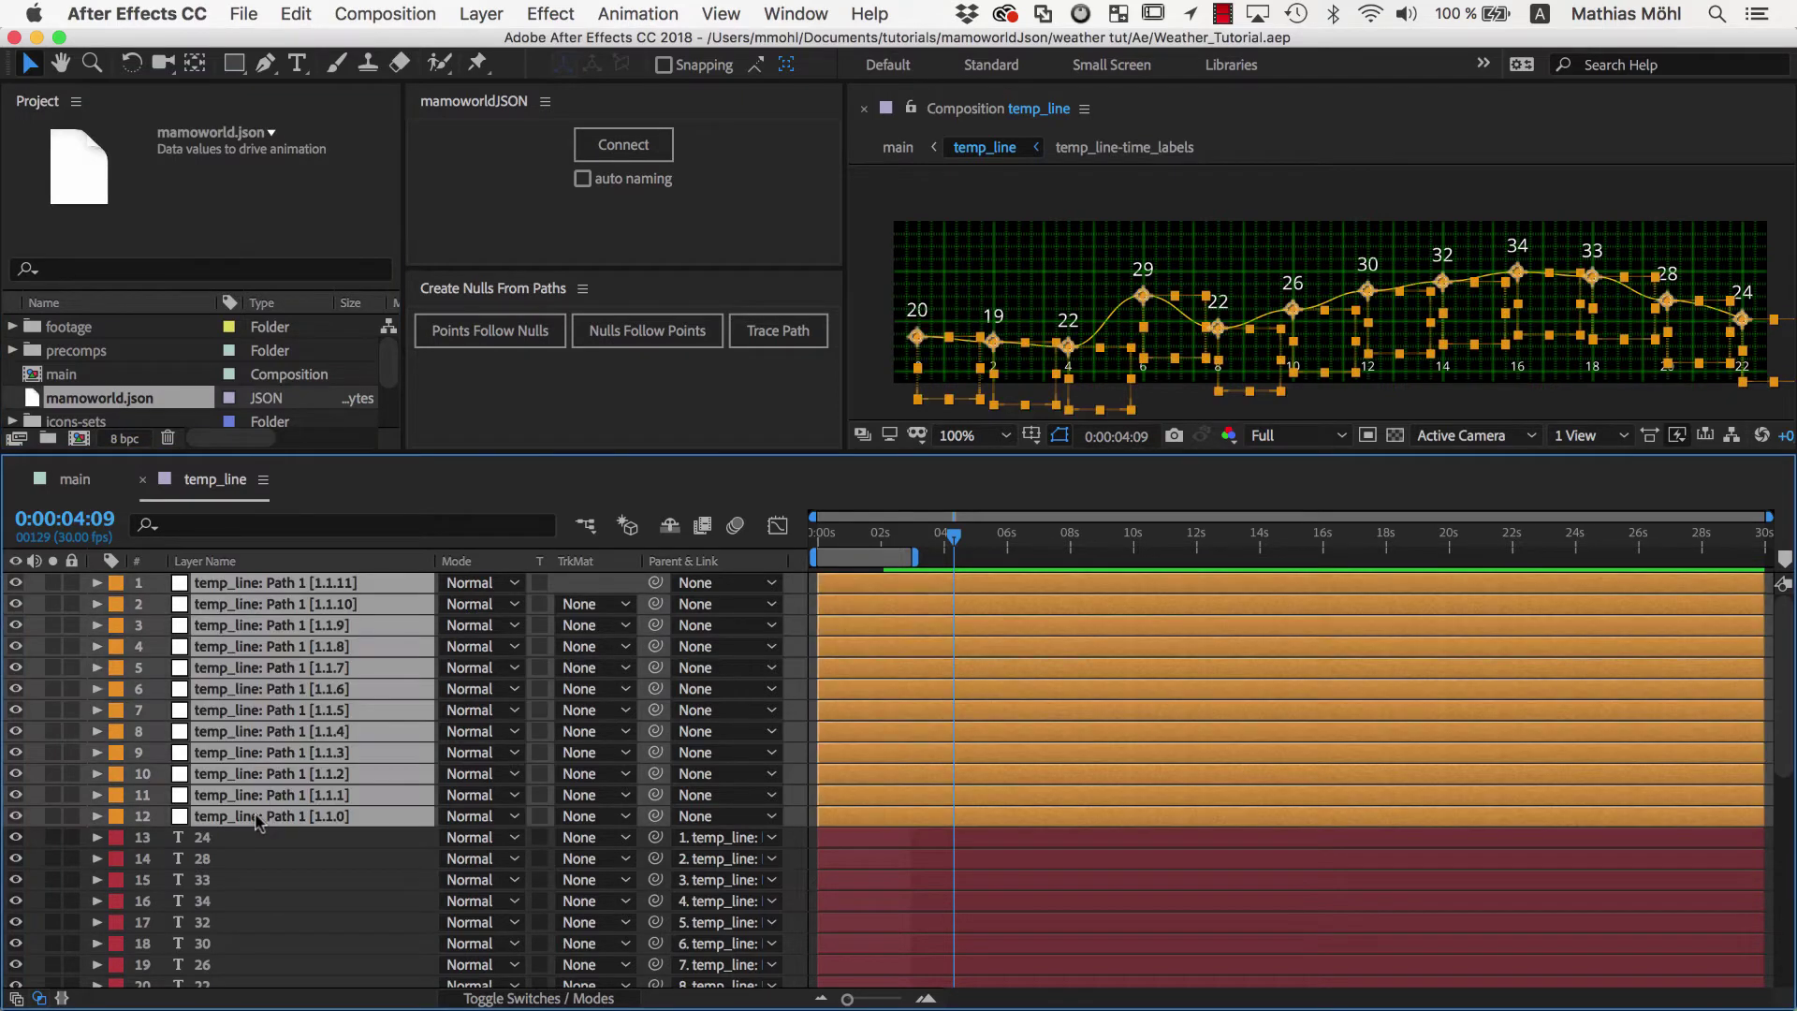
{"action": "key", "text": "p"}
{"action": "left_click_drag", "start_coordinate": [127, 598], "coordinate": [253, 955]}
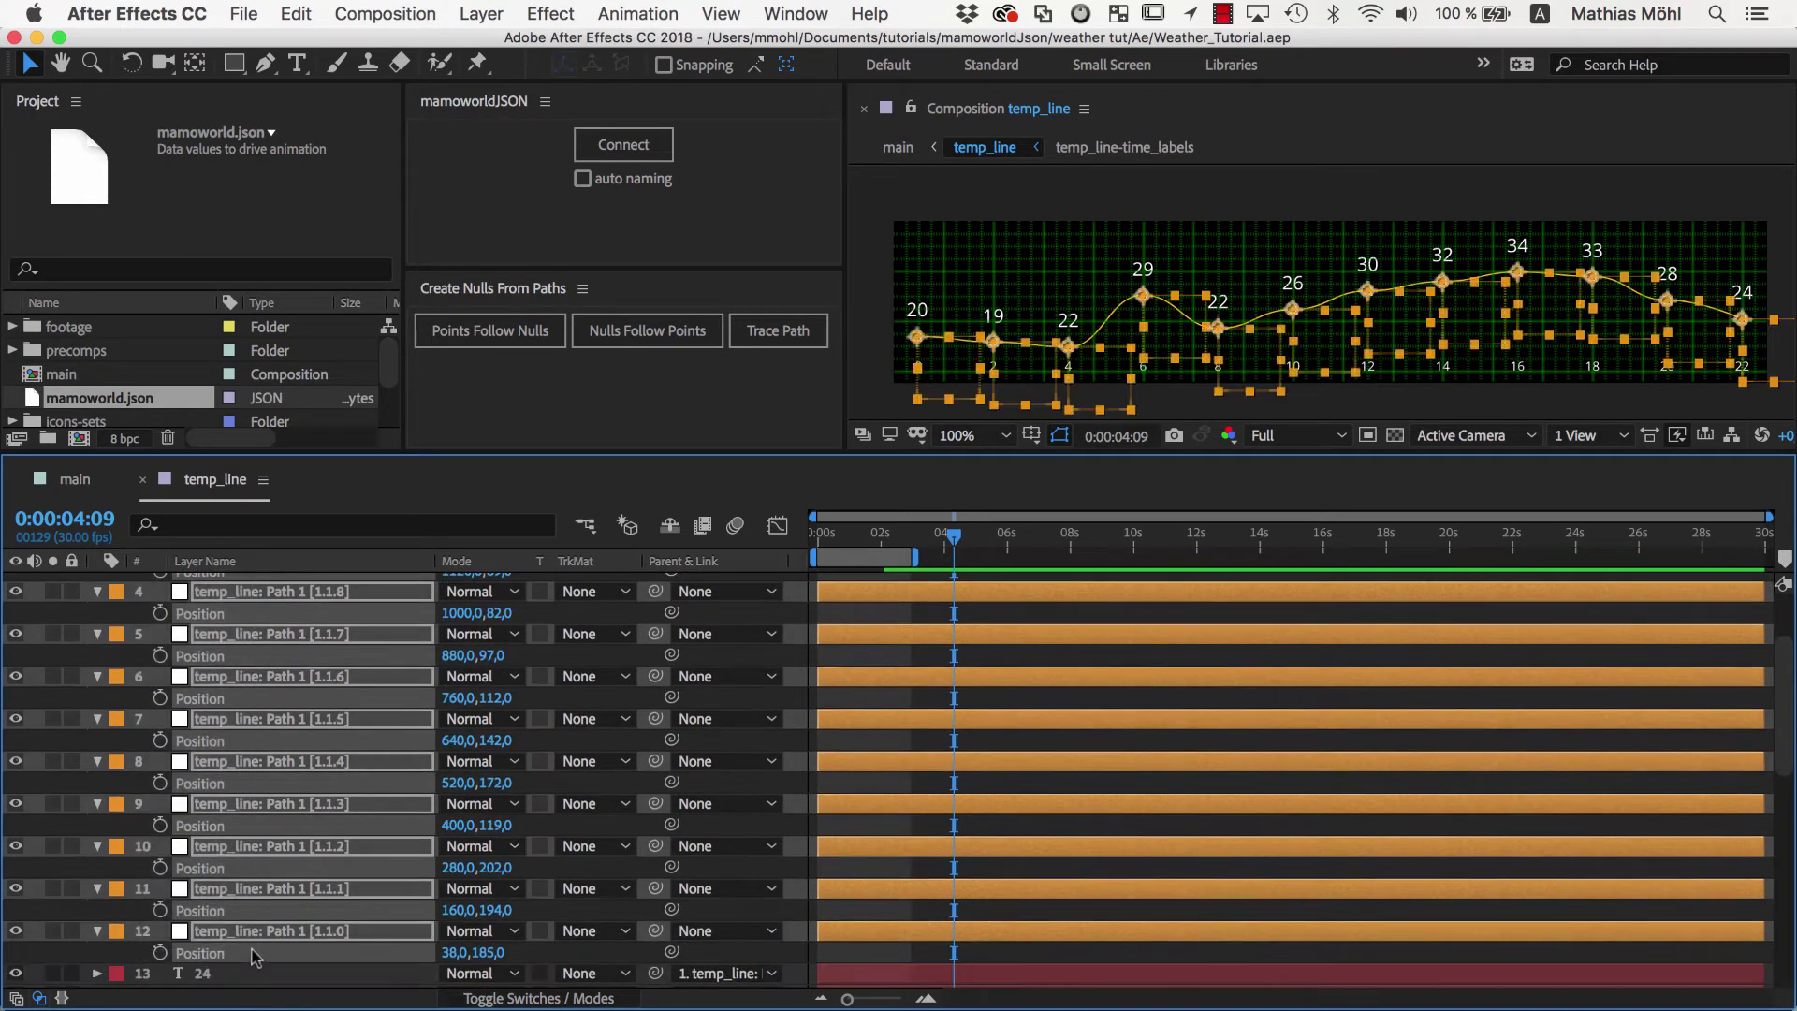
{"action": "right_click", "coordinate": [218, 957]}
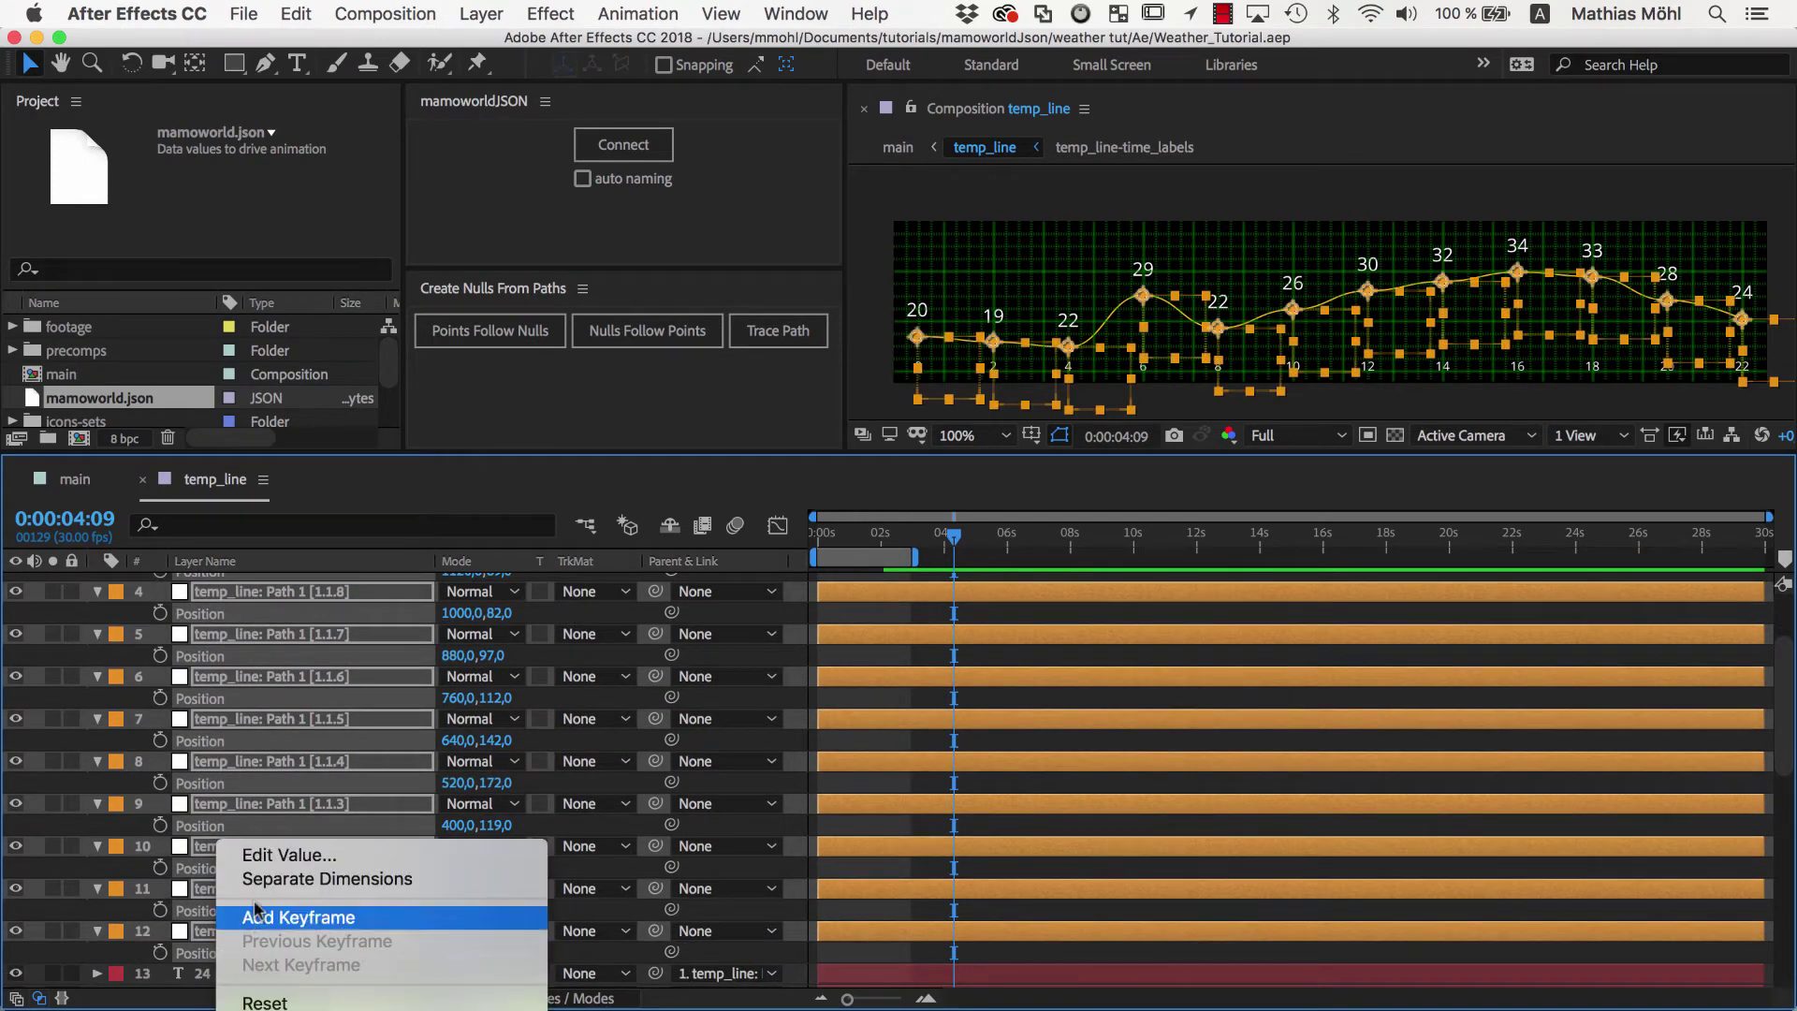
{"action": "left_click", "coordinate": [327, 878]}
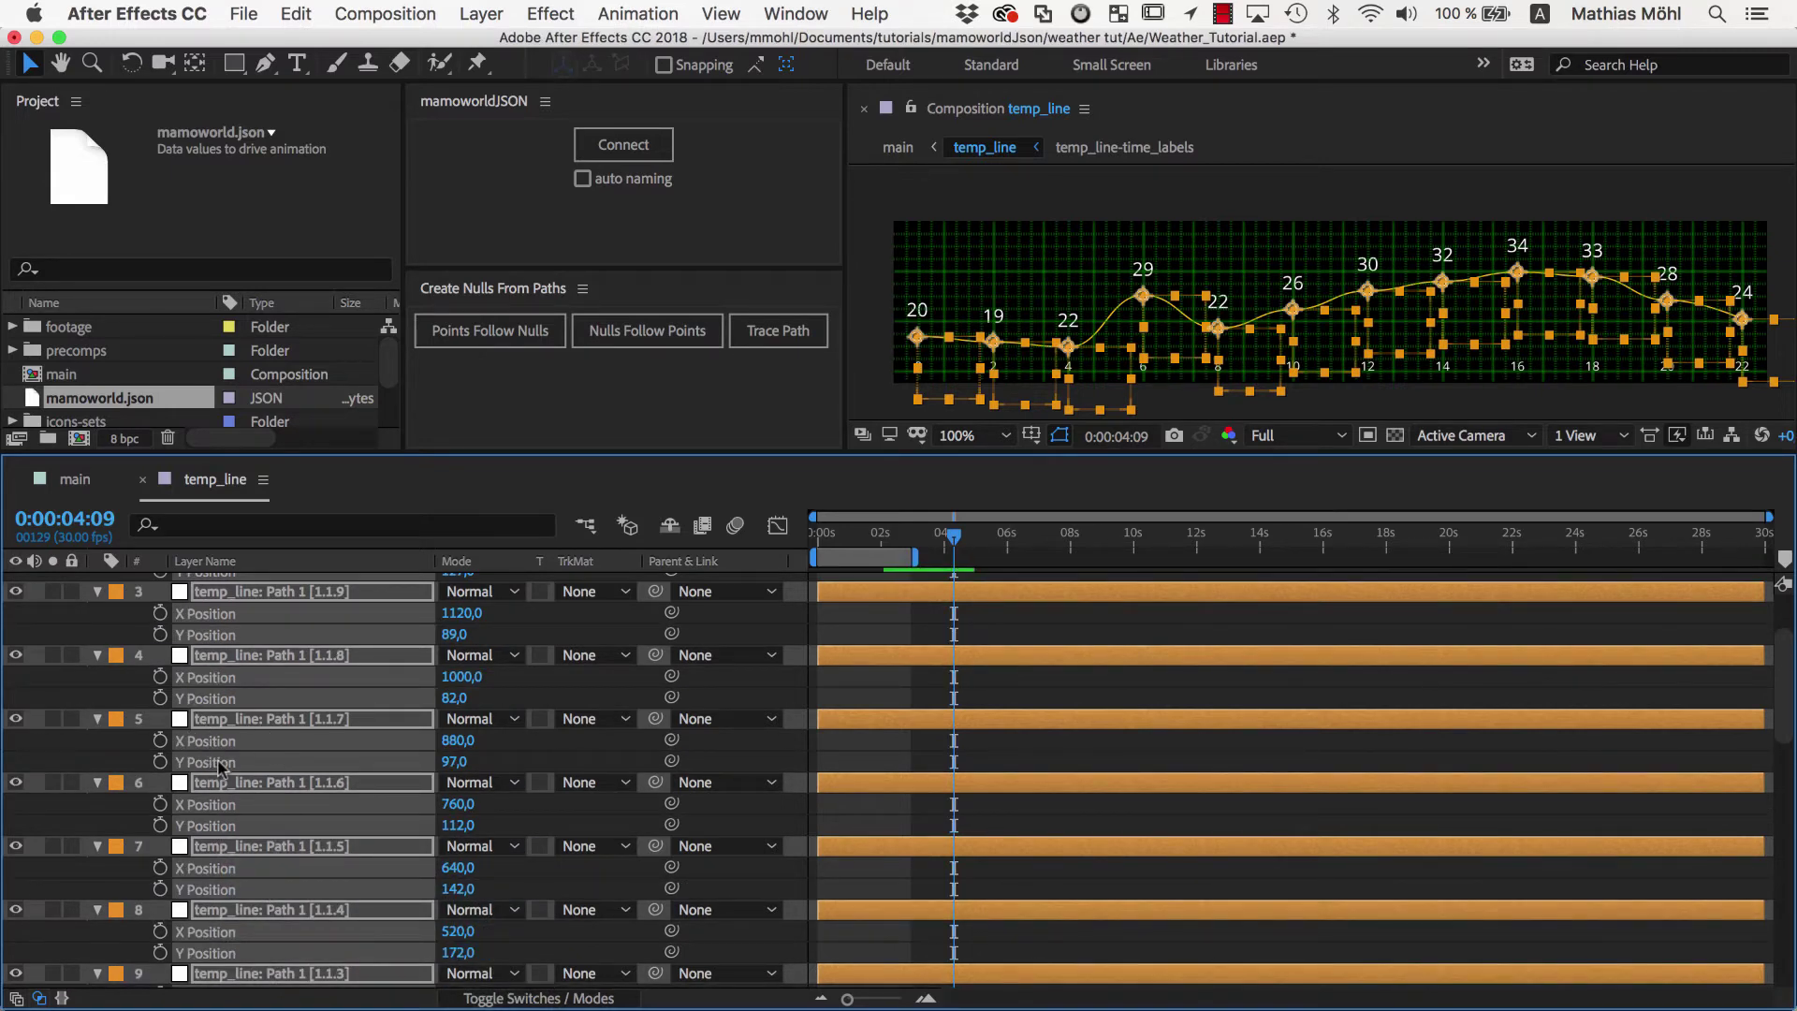
{"action": "left_click", "coordinate": [919, 350]}
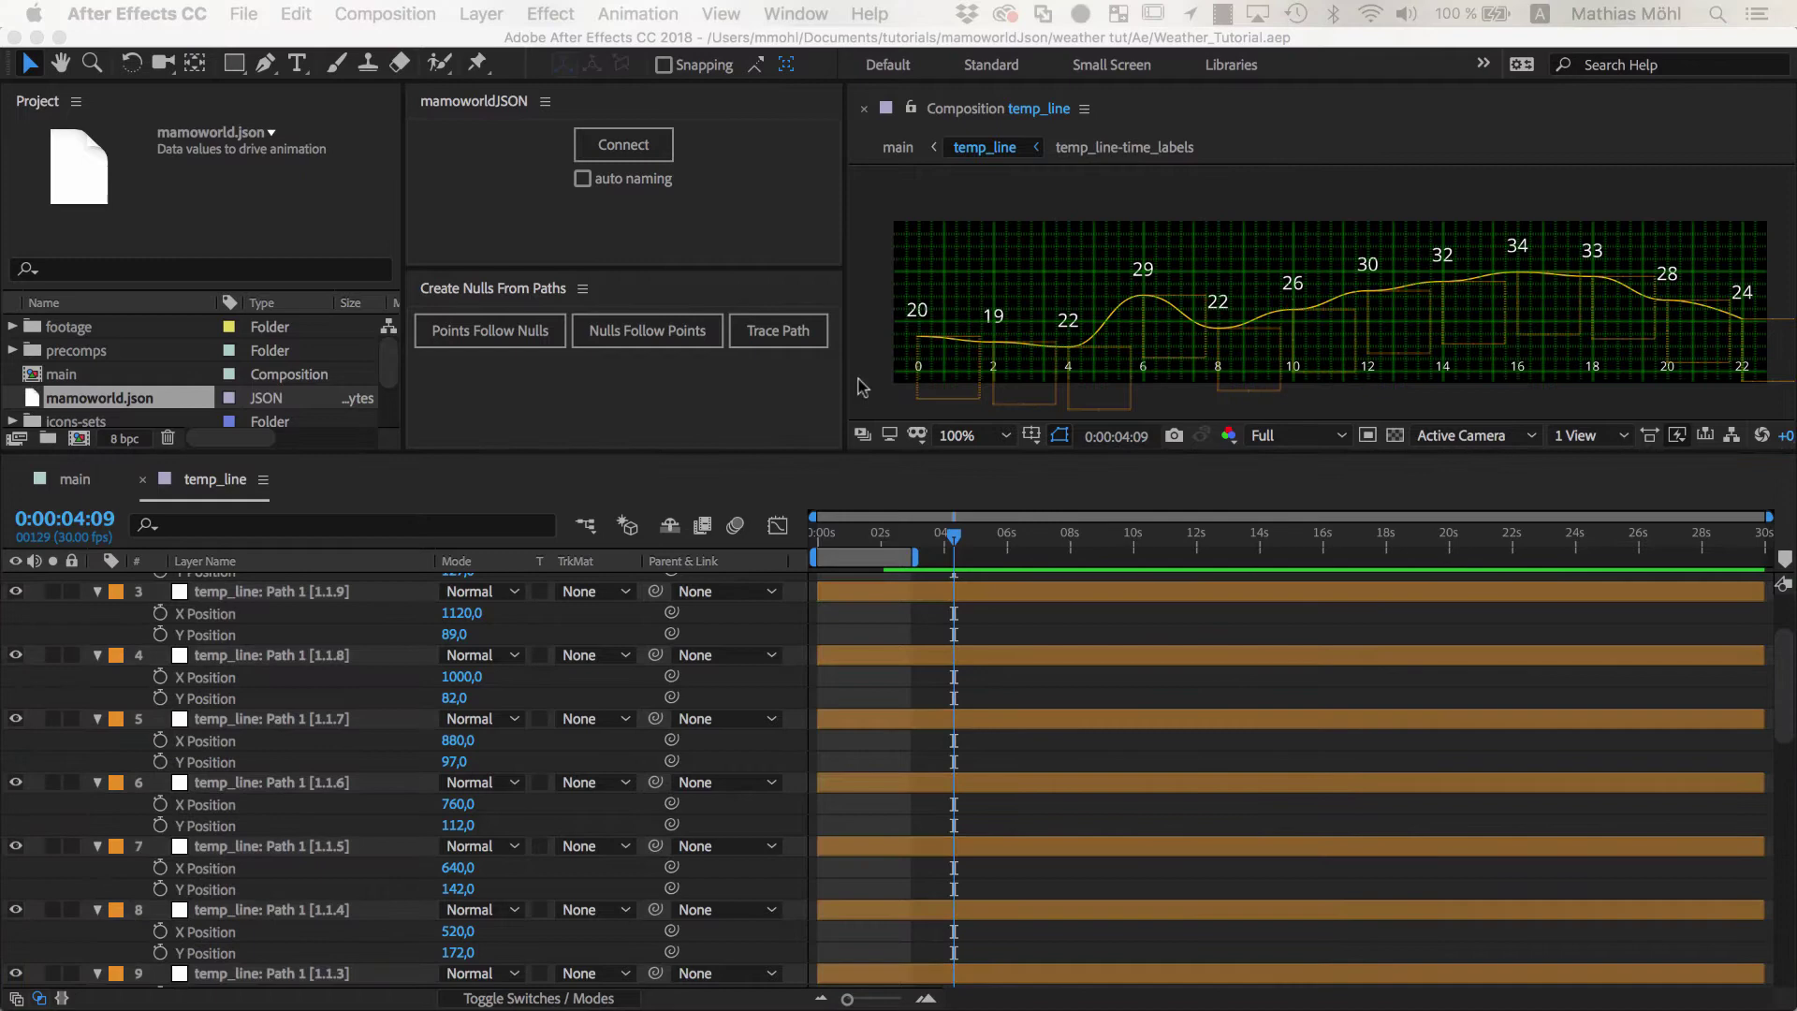
{"action": "scroll", "coordinate": [308, 842], "scroll_direction": "down", "scroll_amount": 3}
Connect the first null's Y Position to JSON key 'temperature line.0', keeping the existing value 20
{"action": "left_click", "coordinate": [281, 910]}
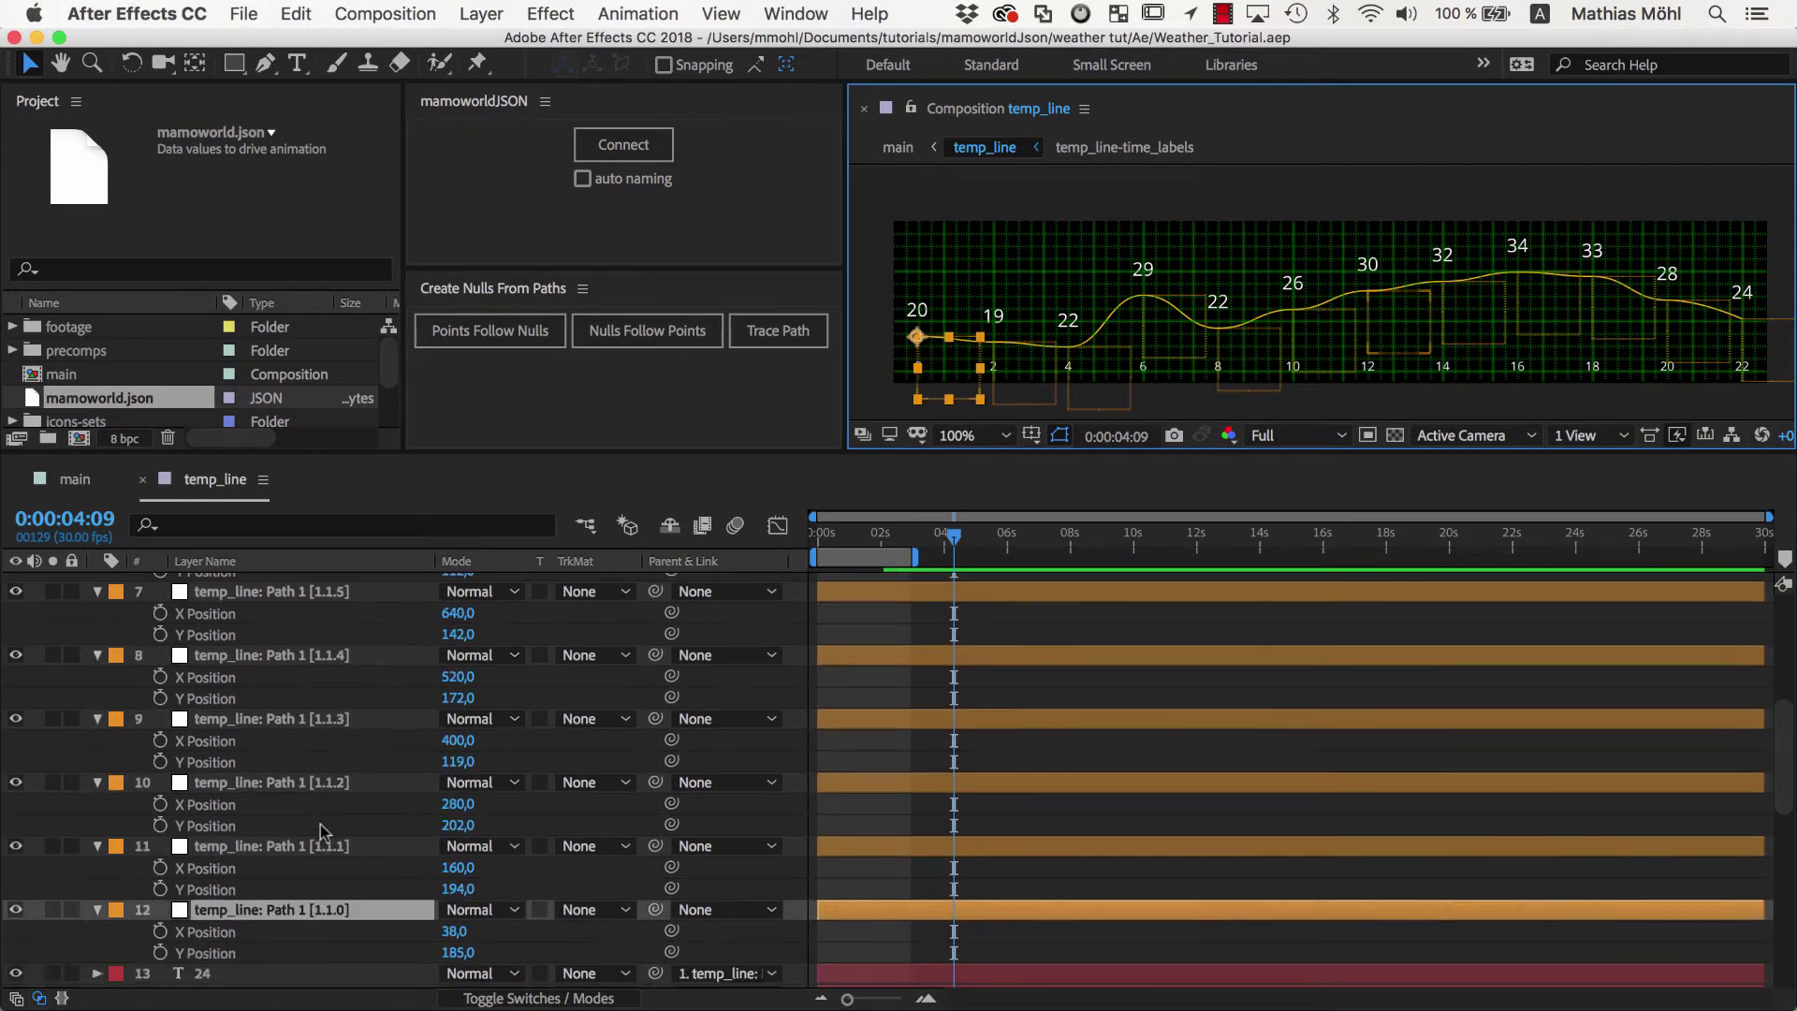
{"action": "scroll", "coordinate": [320, 828], "scroll_direction": "down", "scroll_amount": 1}
{"action": "left_click", "coordinate": [220, 870]}
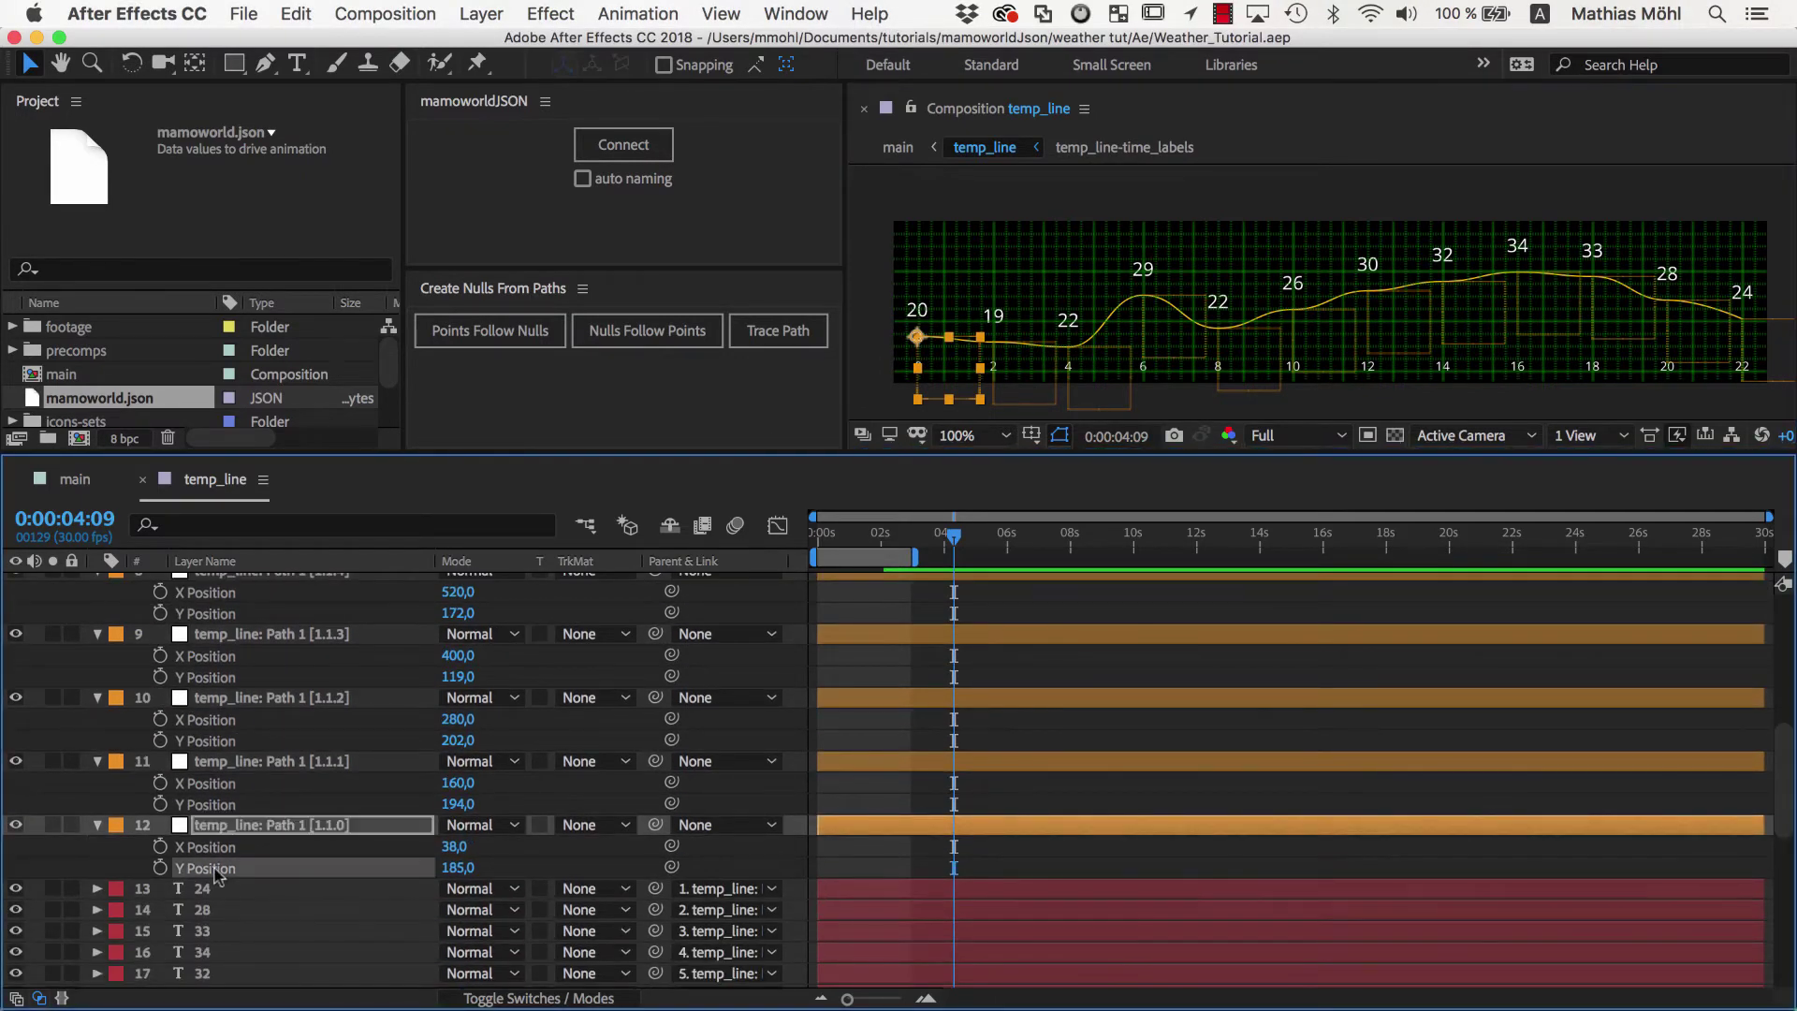
{"action": "left_click", "coordinate": [603, 155]}
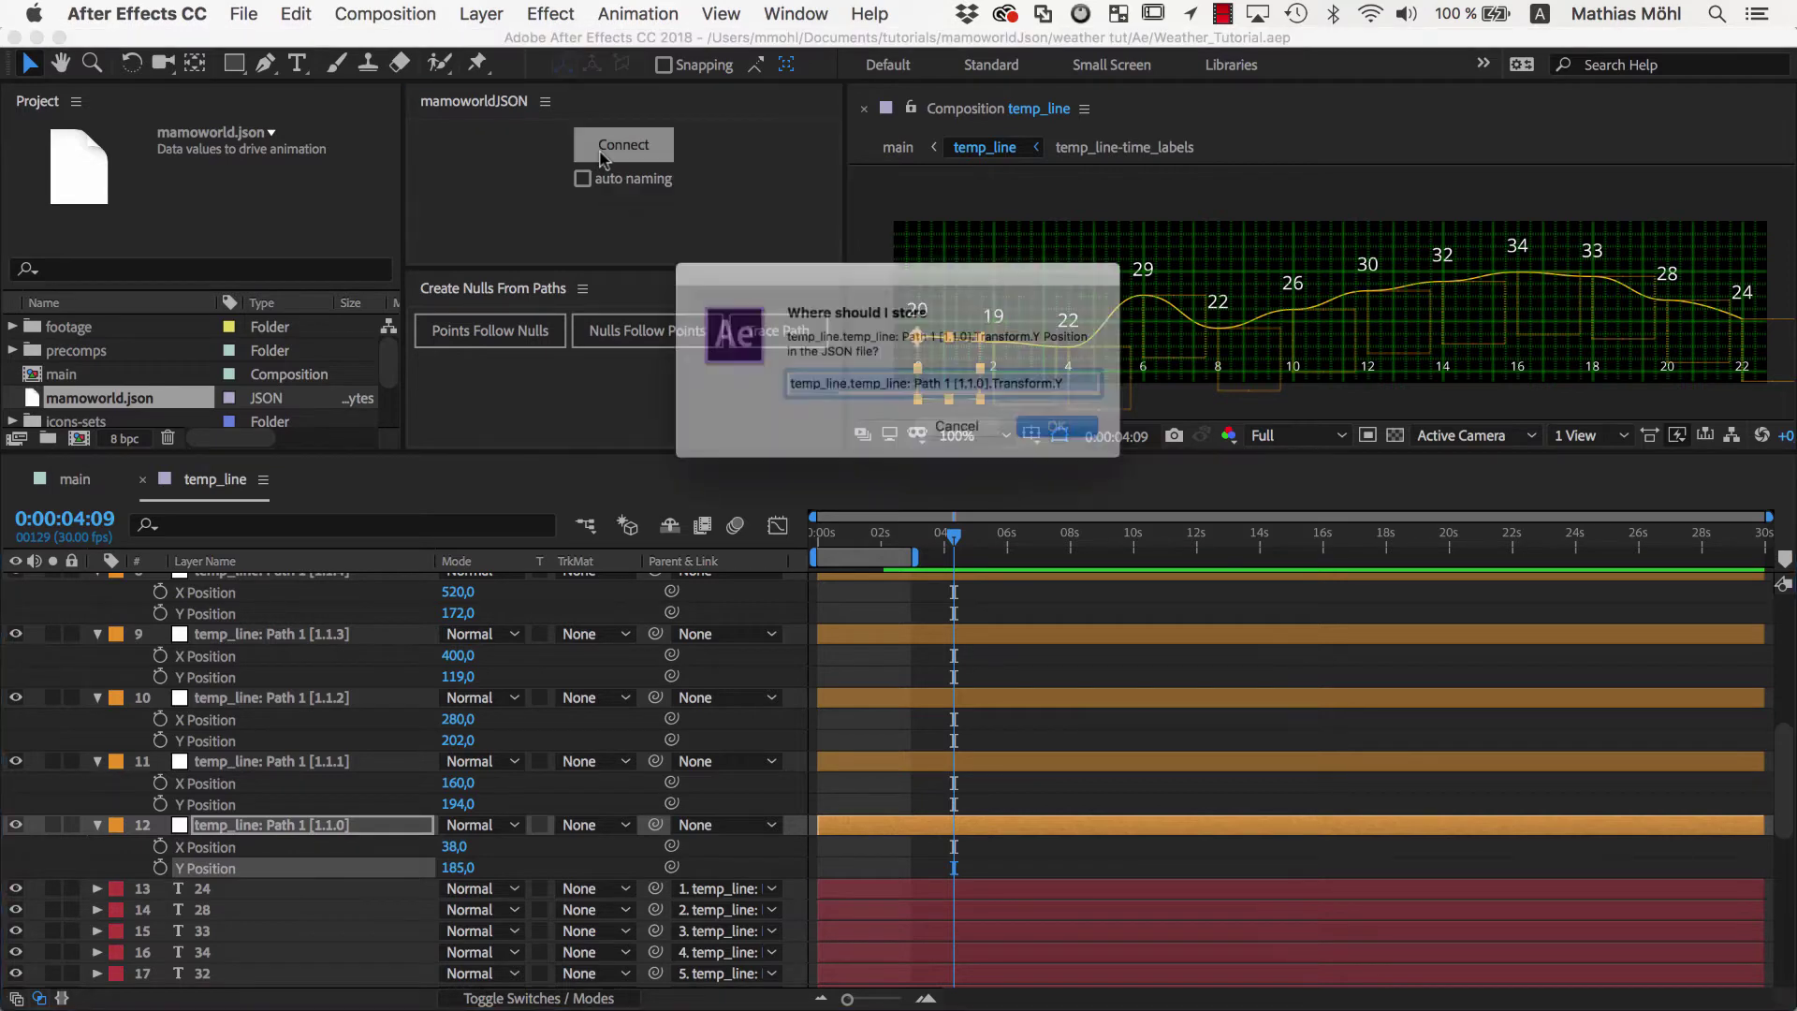
{"action": "type", "text": "tempera"}
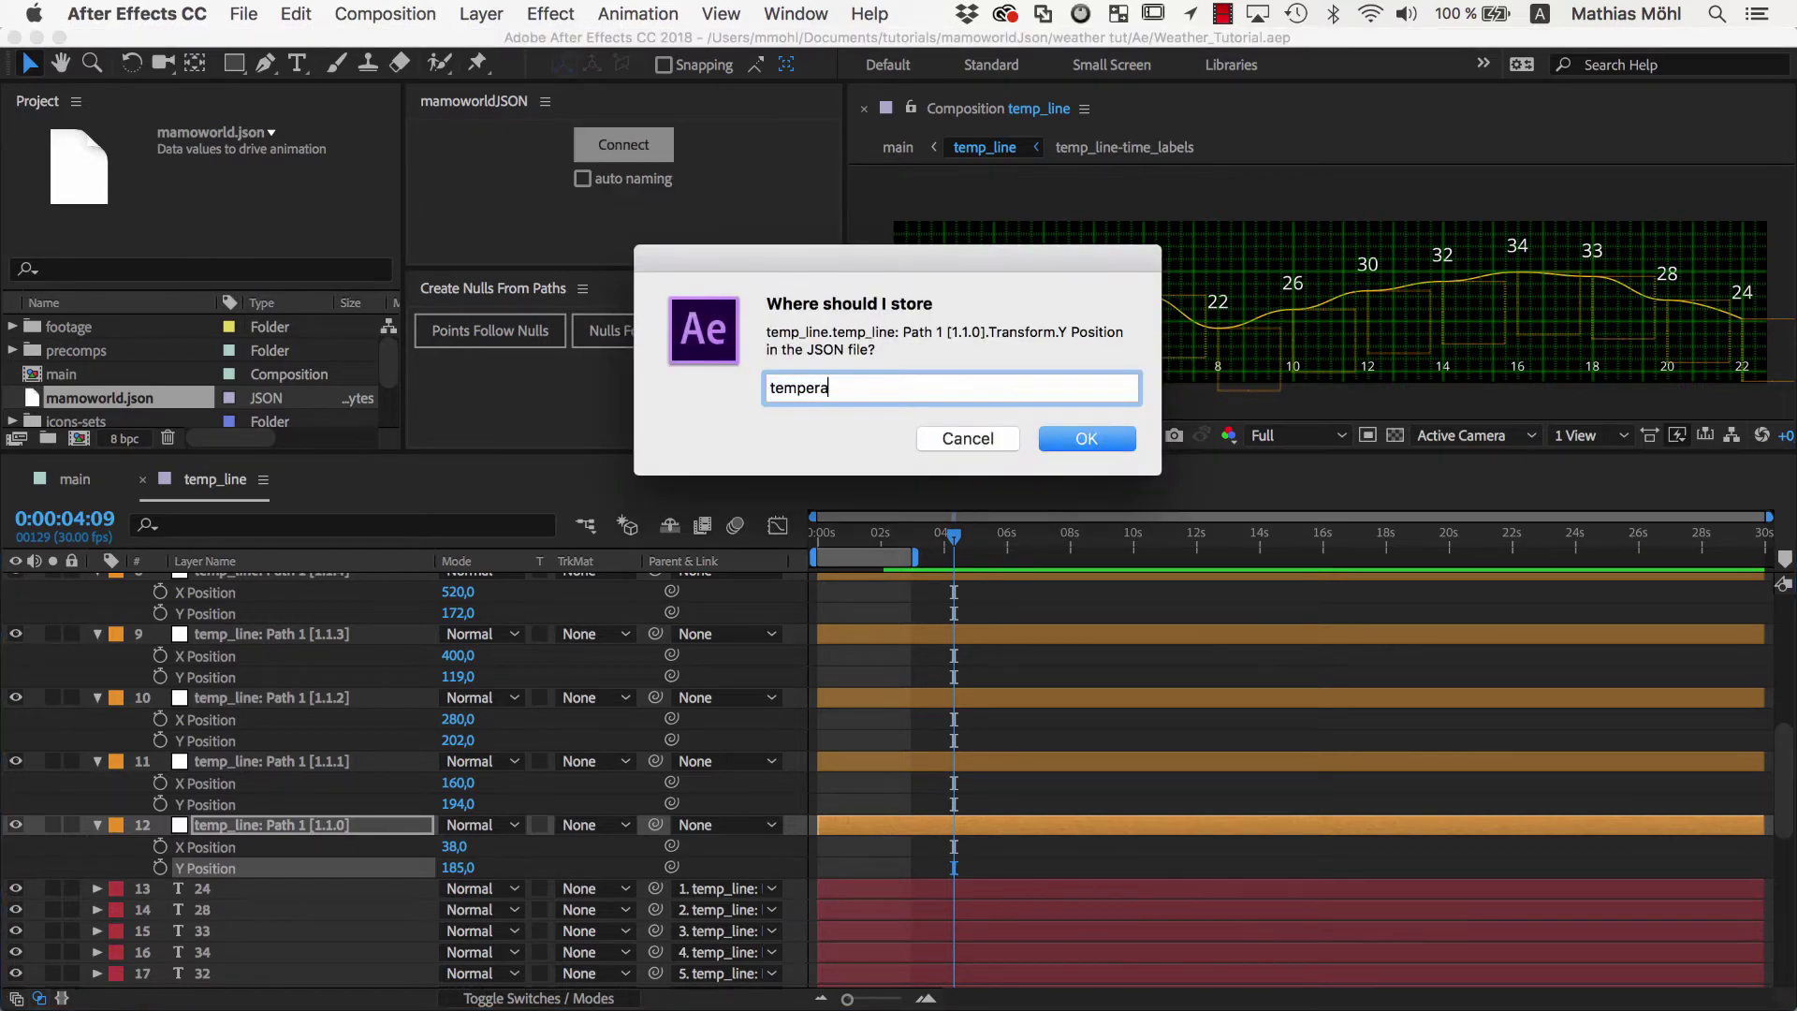
{"action": "type", "text": "ture line"}
{"action": "type", "text": "."}
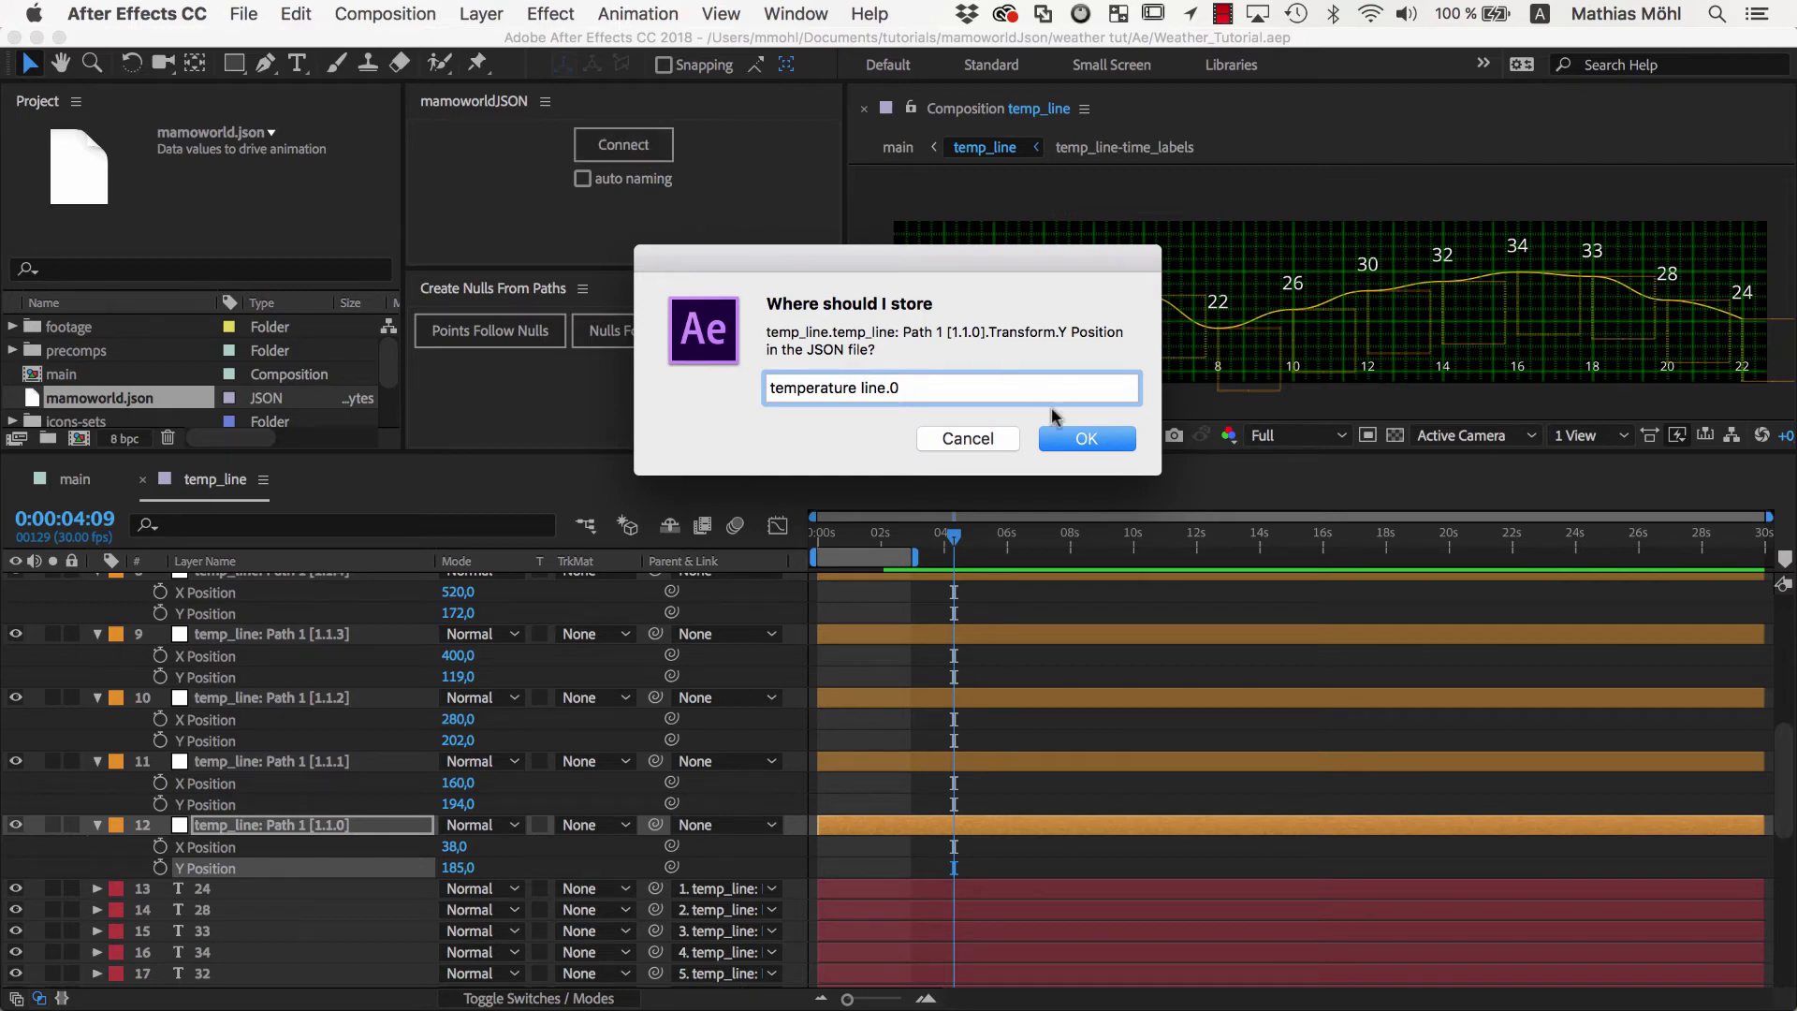
{"action": "left_click", "coordinate": [1070, 439]}
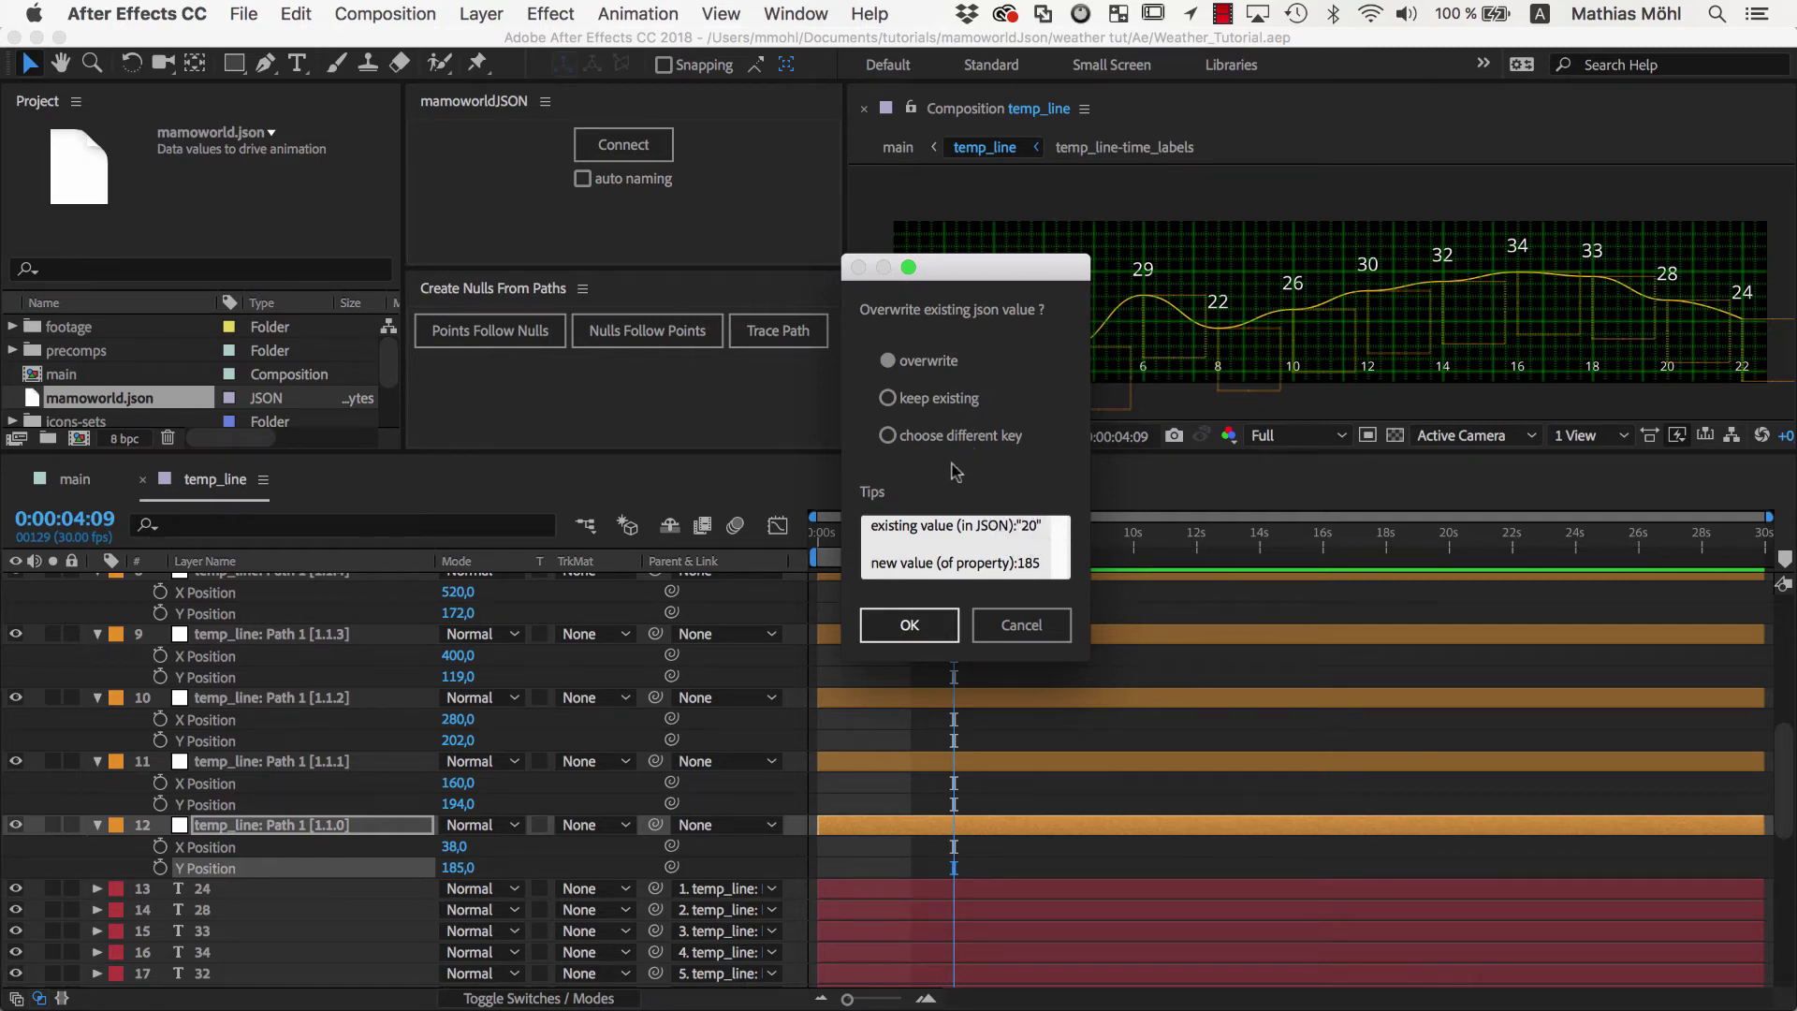
{"action": "left_click", "coordinate": [891, 399]}
{"action": "left_click", "coordinate": [909, 626]}
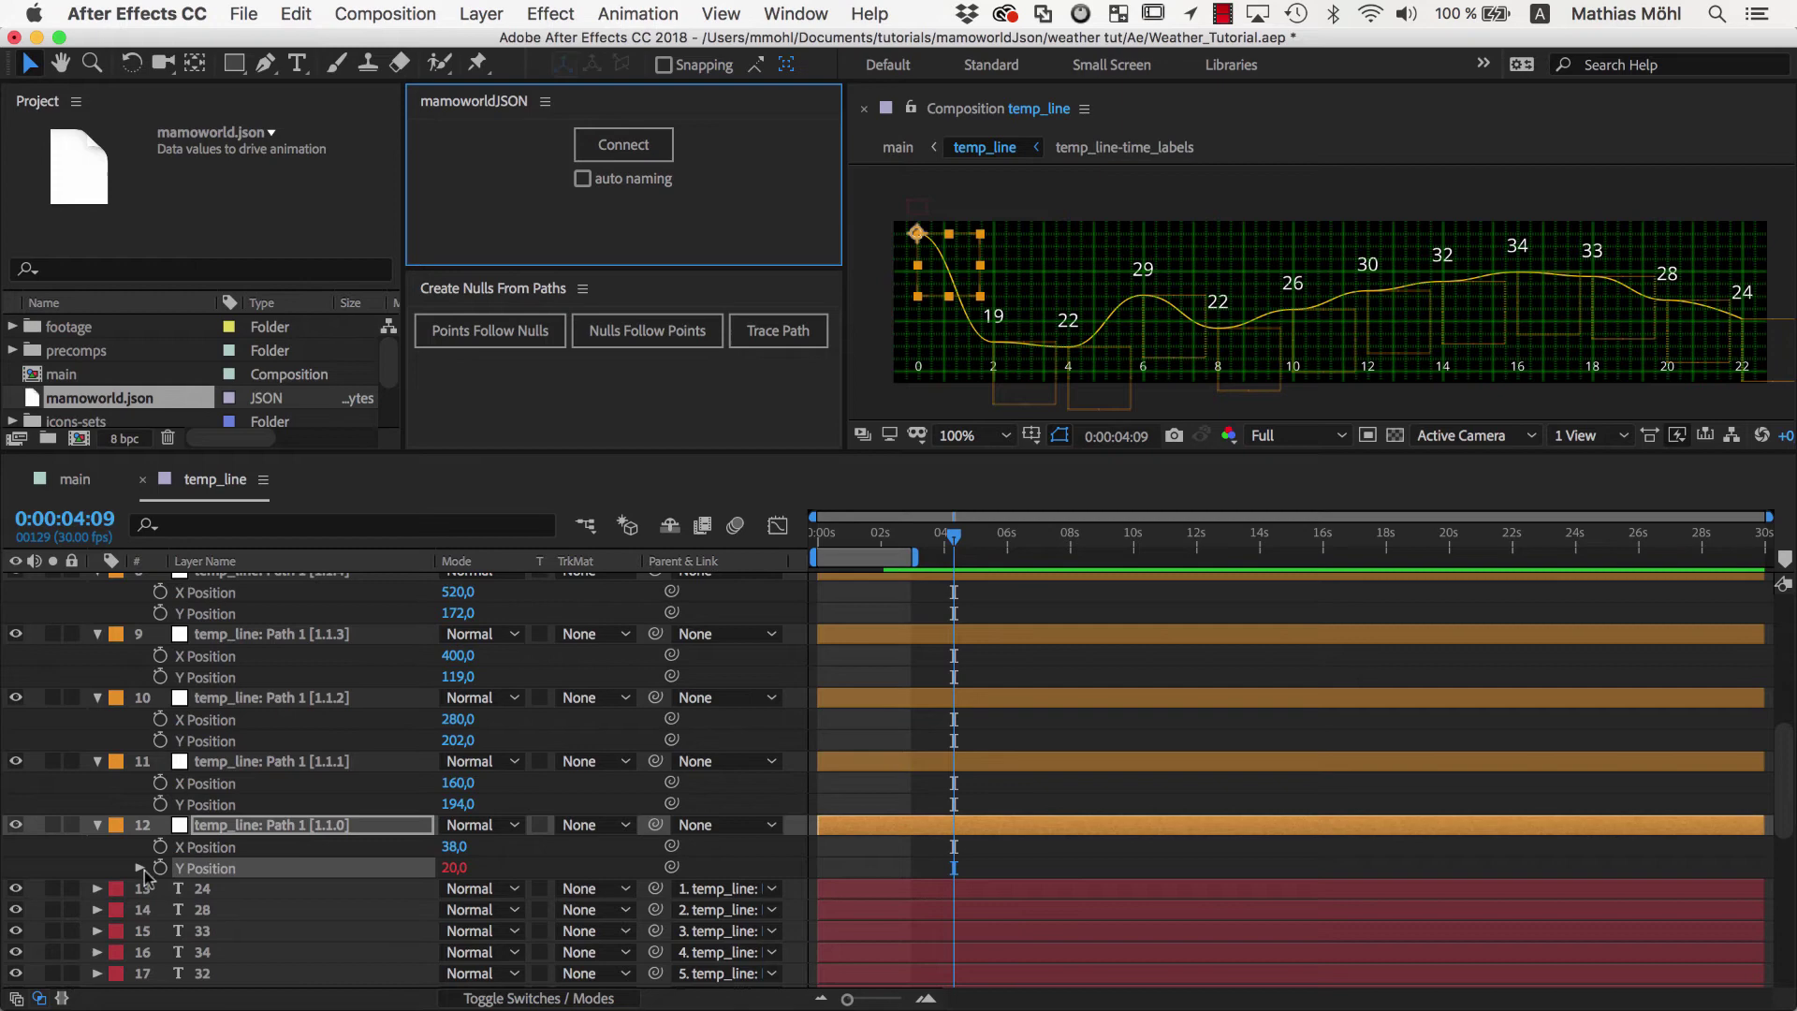
Prefix the first null's Y expression with 'var temperature =' and add linear(temperature,-10,40,250,50)
{"action": "left_click", "coordinate": [142, 869]}
{"action": "left_click", "coordinate": [933, 683]}
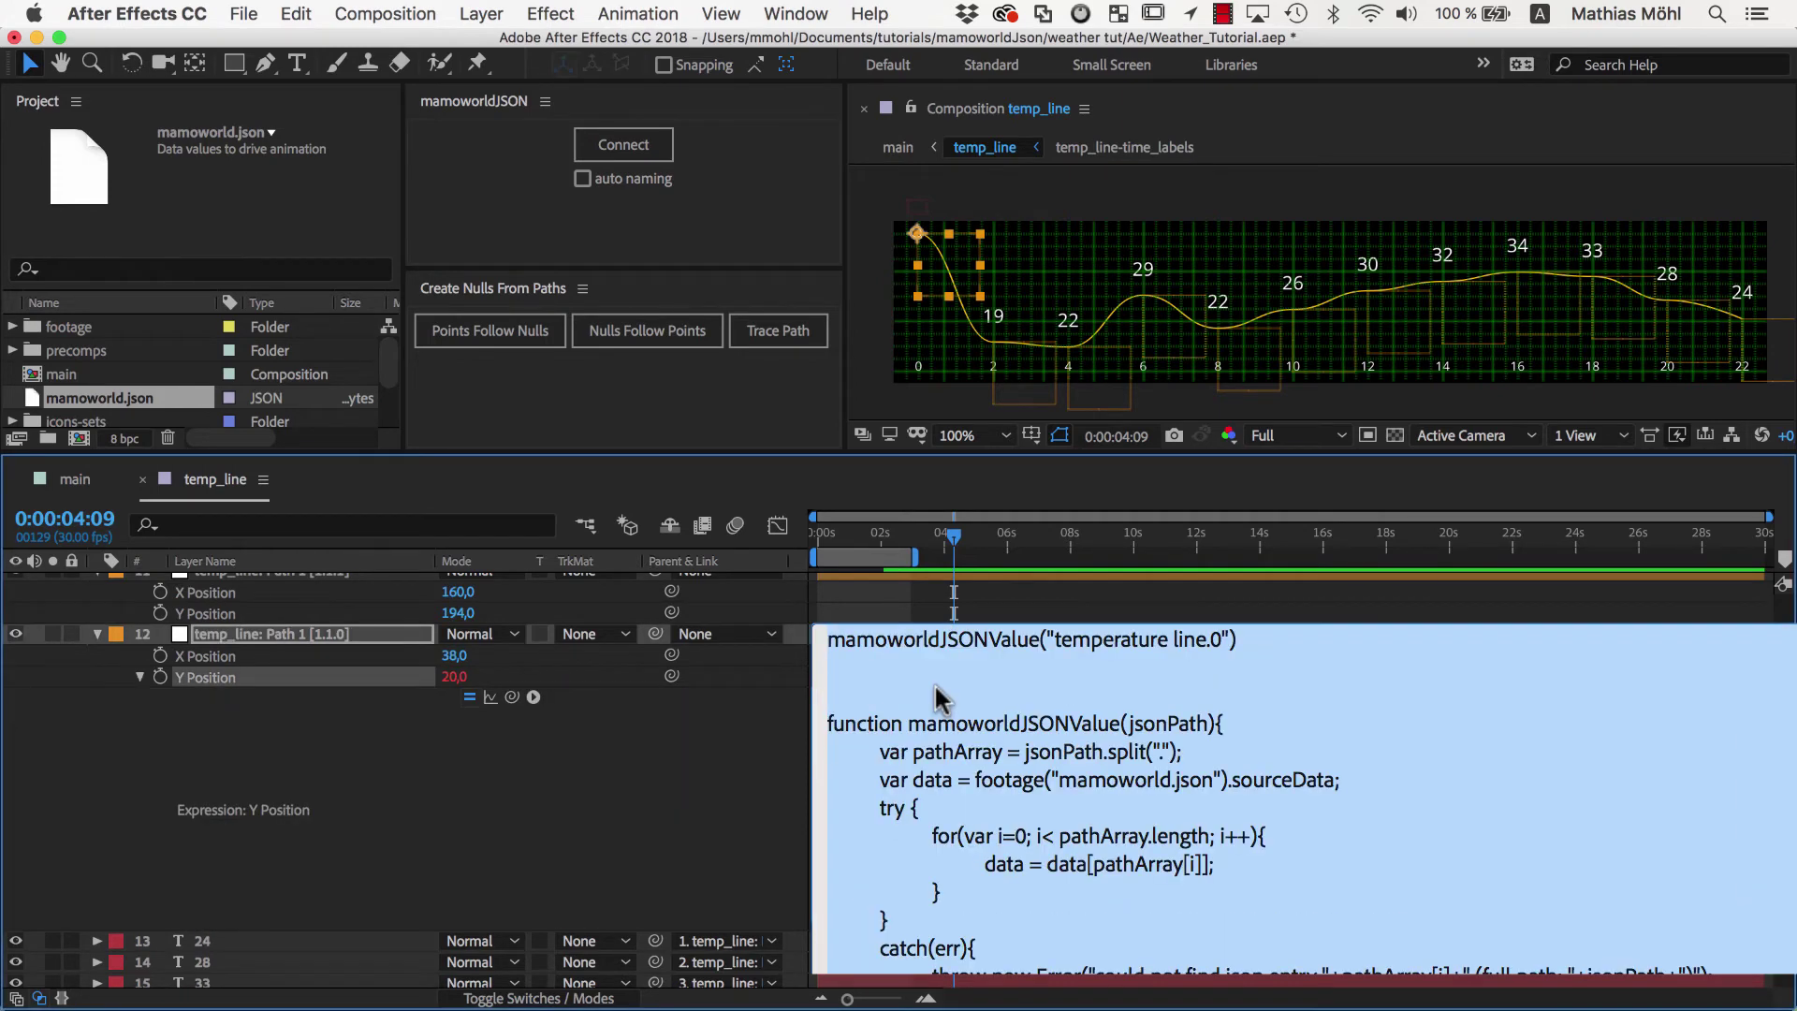
{"action": "left_click", "coordinate": [937, 666]}
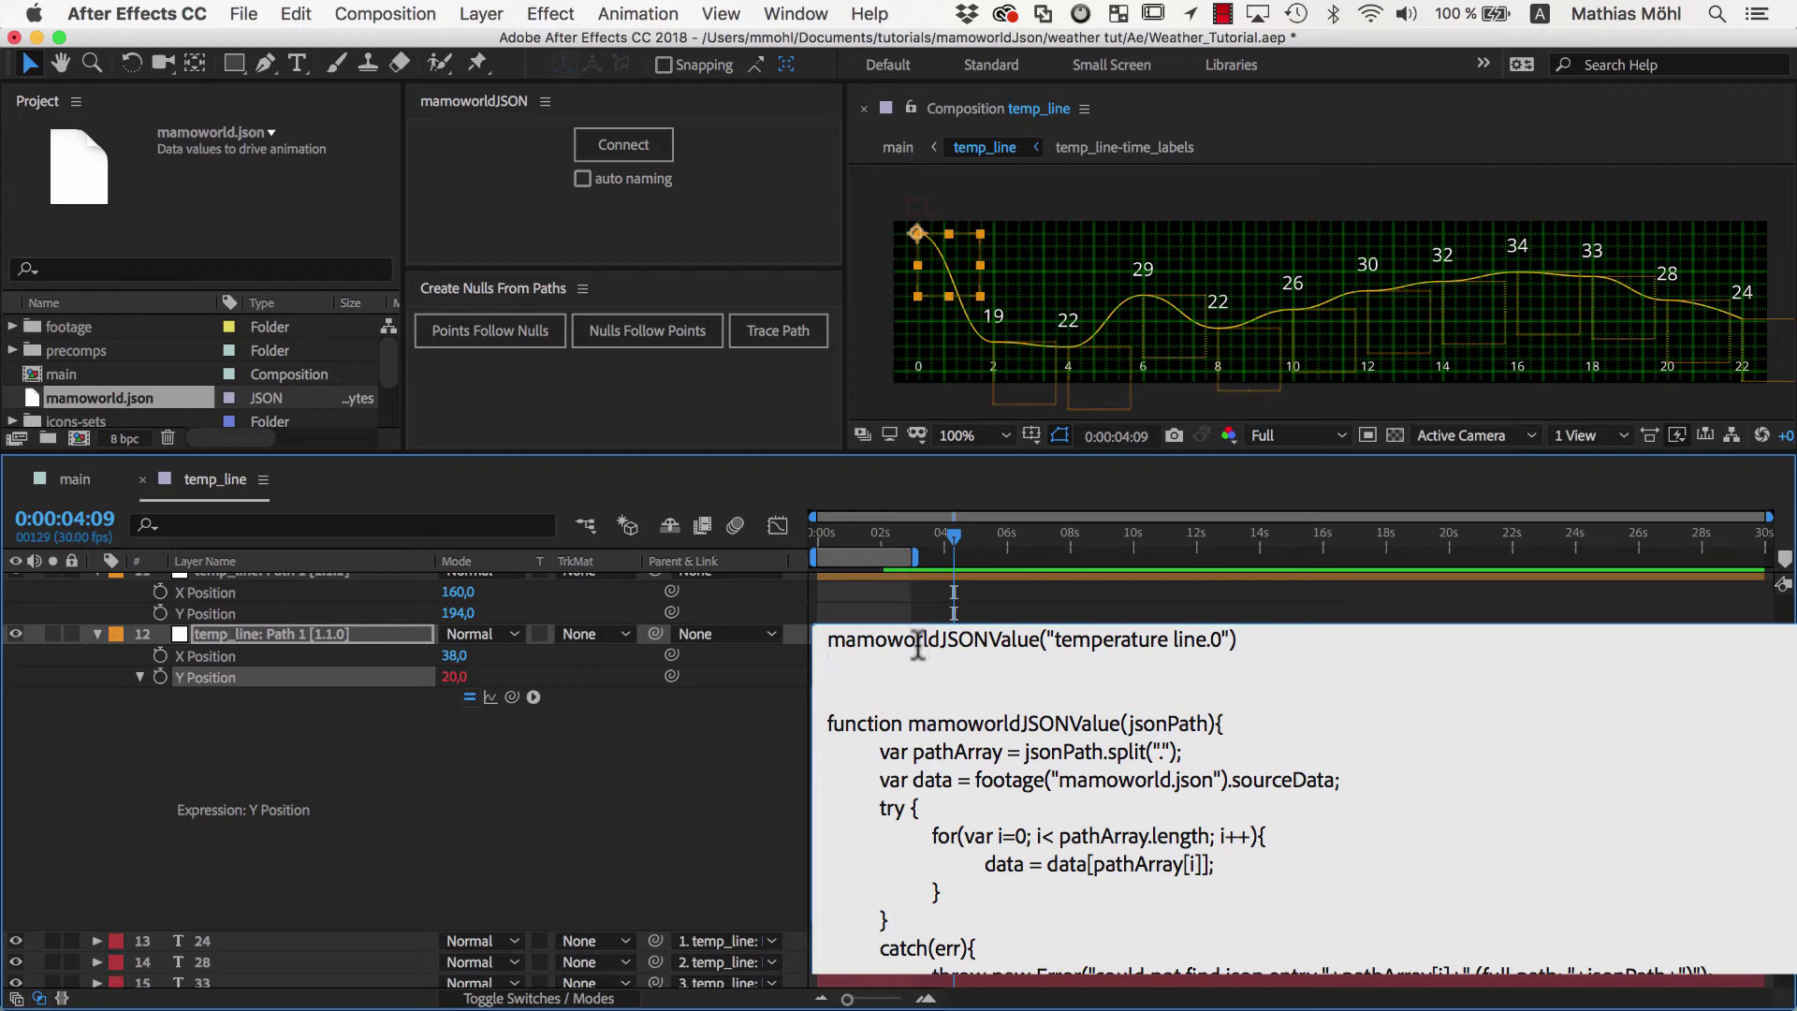
{"action": "triple_click", "coordinate": [914, 640]}
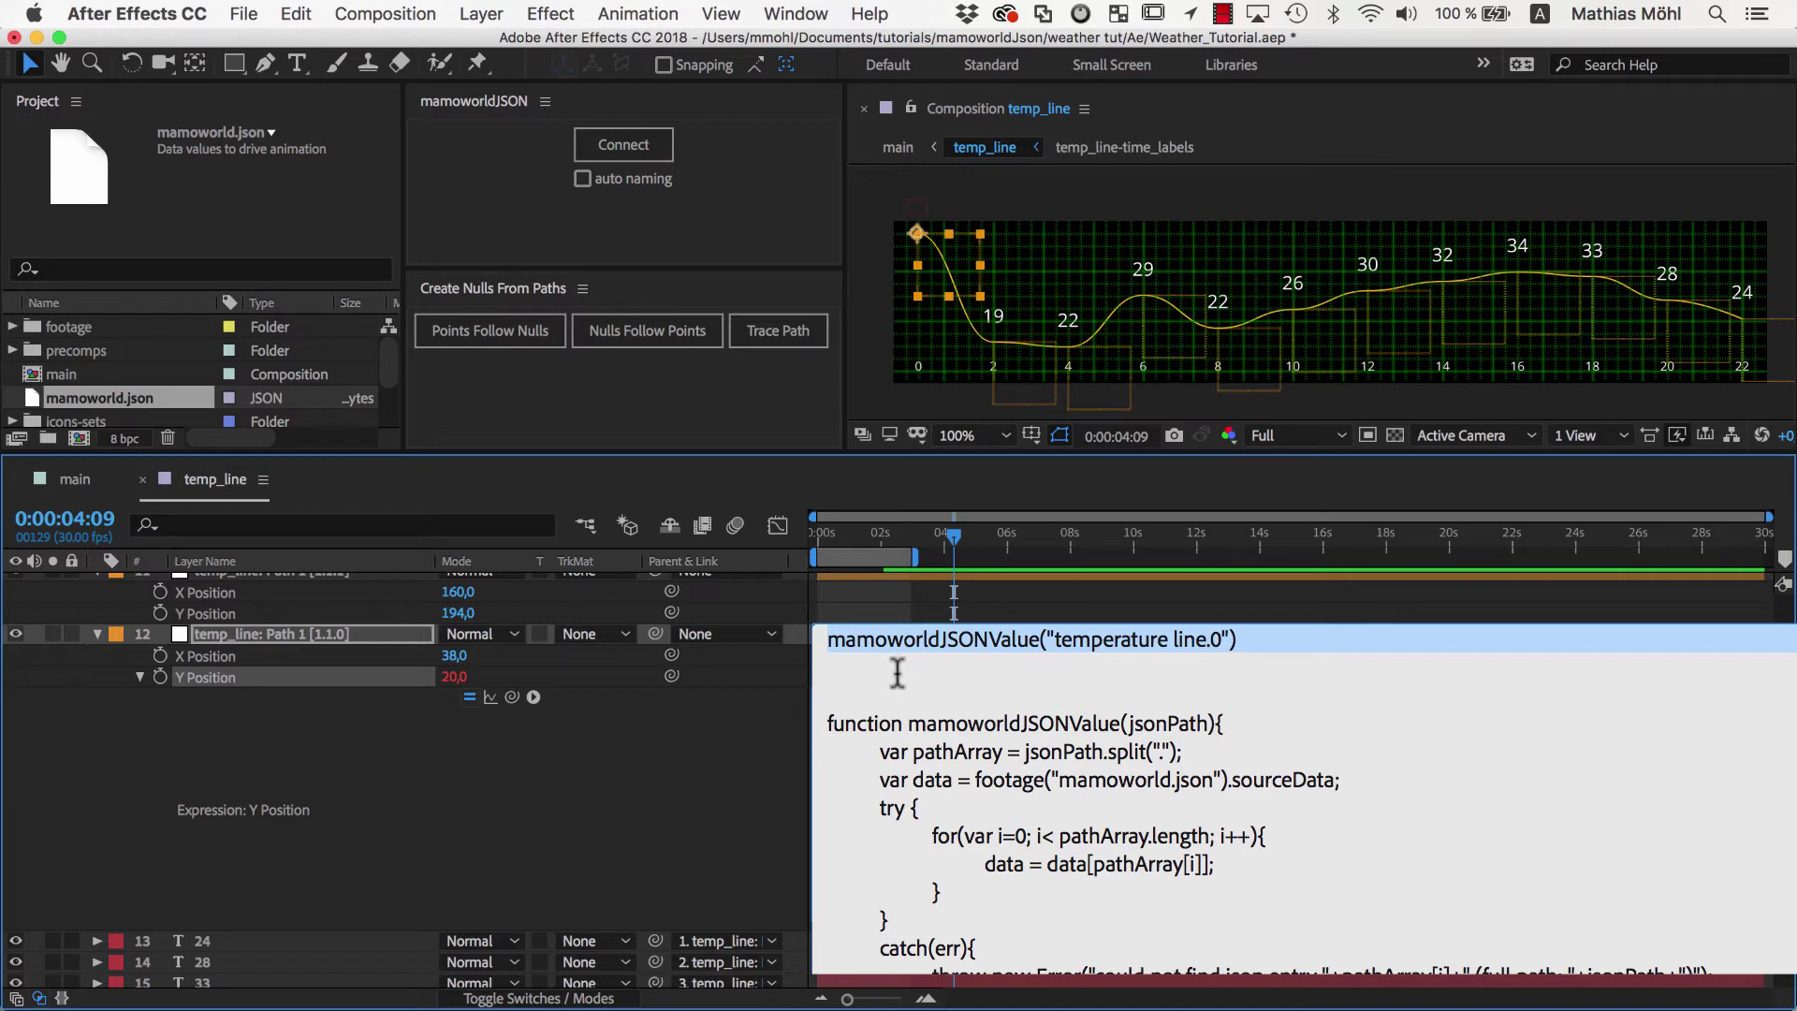
{"action": "key", "text": "Left"}
{"action": "type", "text": "var t"}
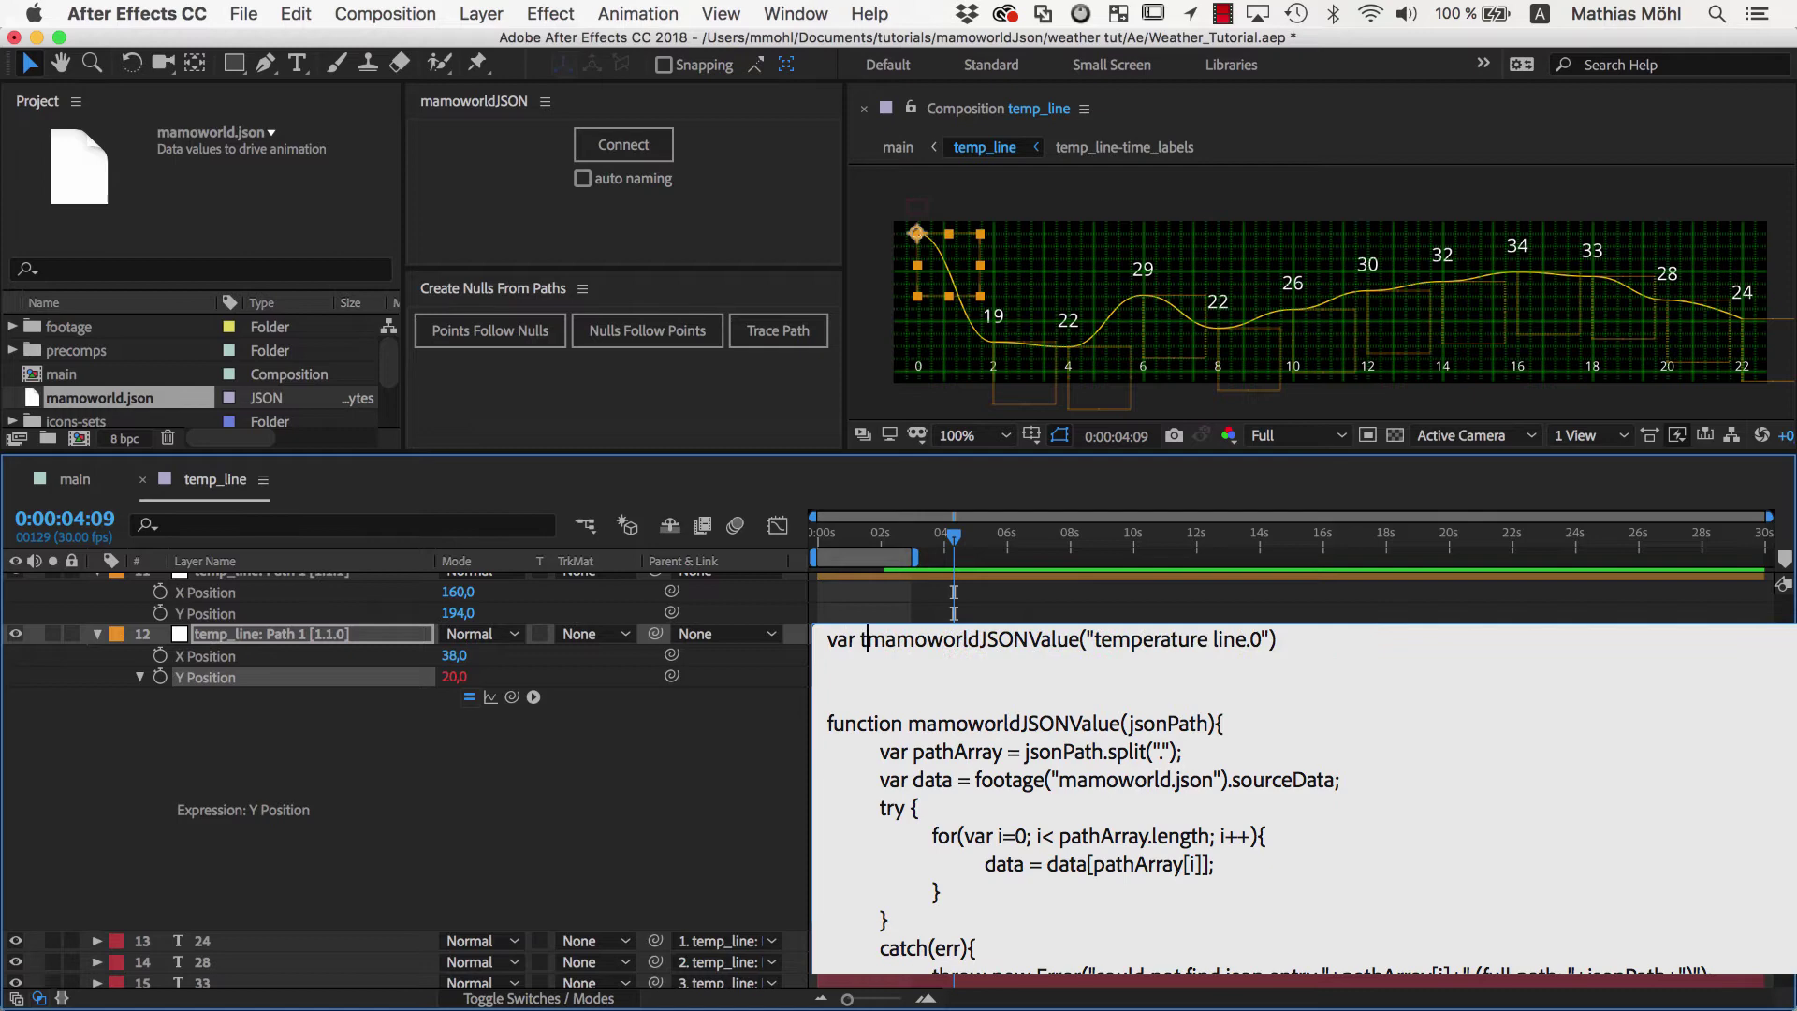
{"action": "type", "text": "emperature ="}
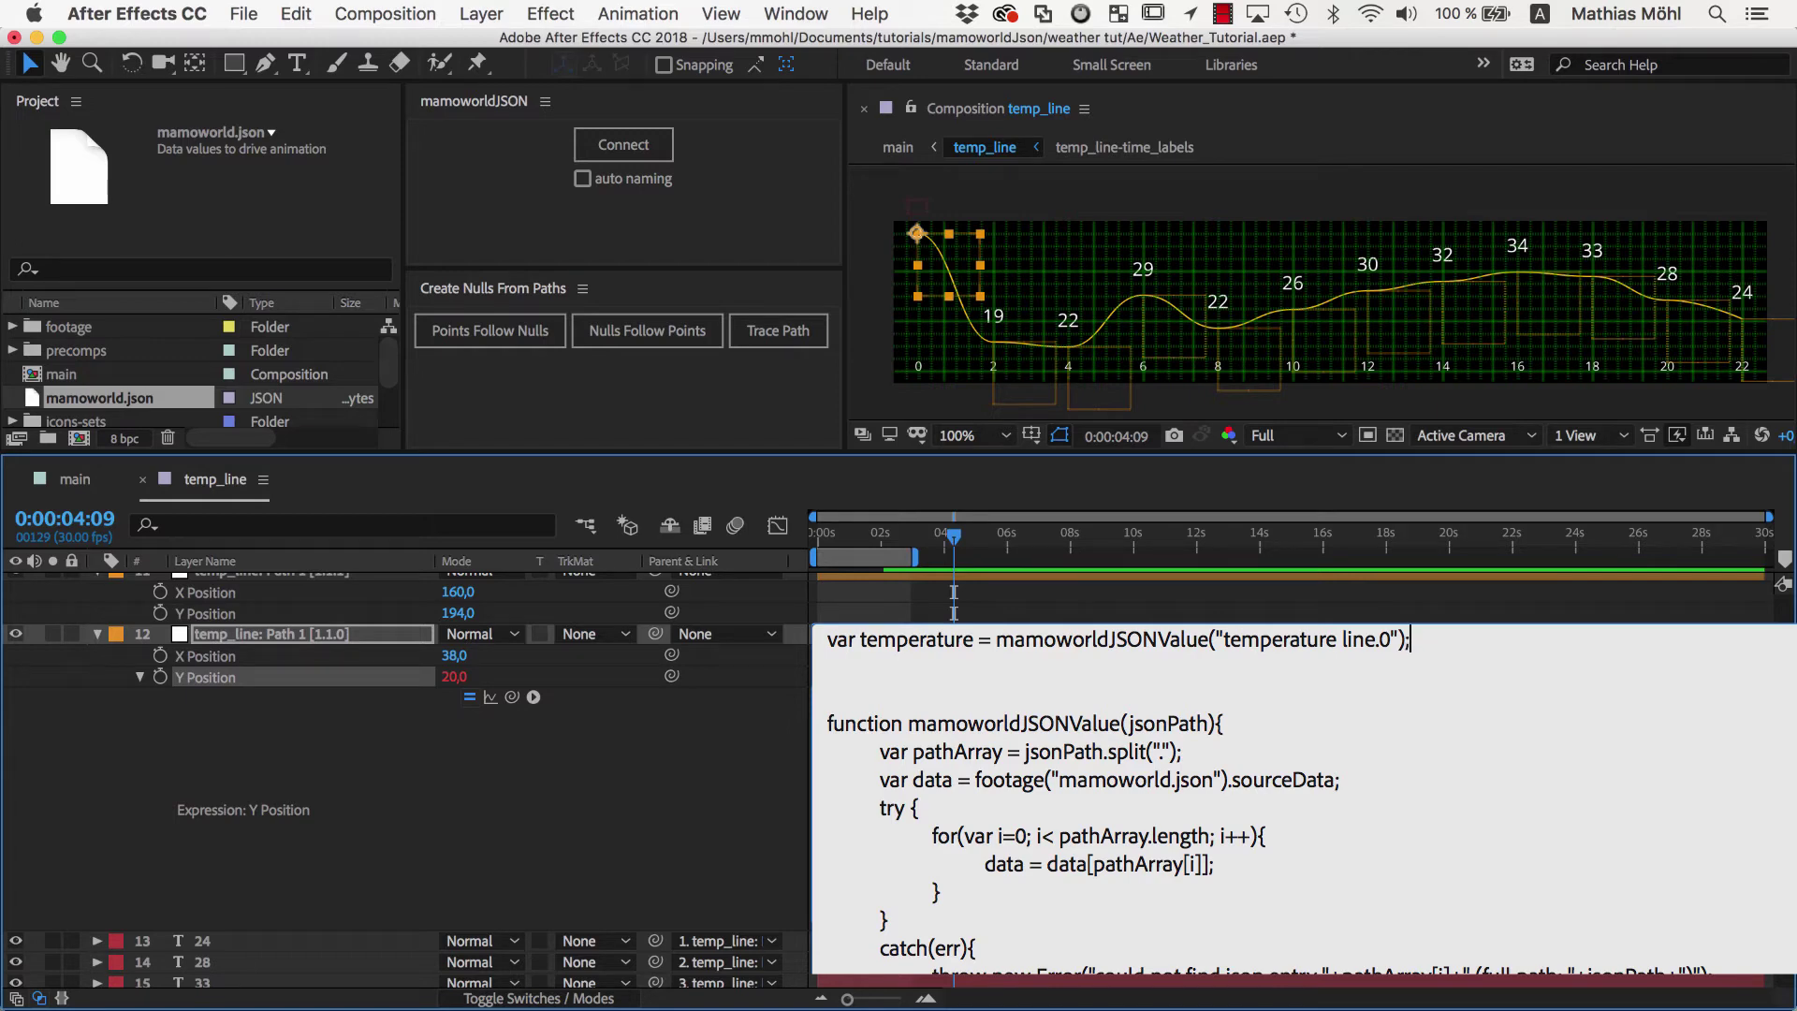
{"action": "key", "text": "Return"}
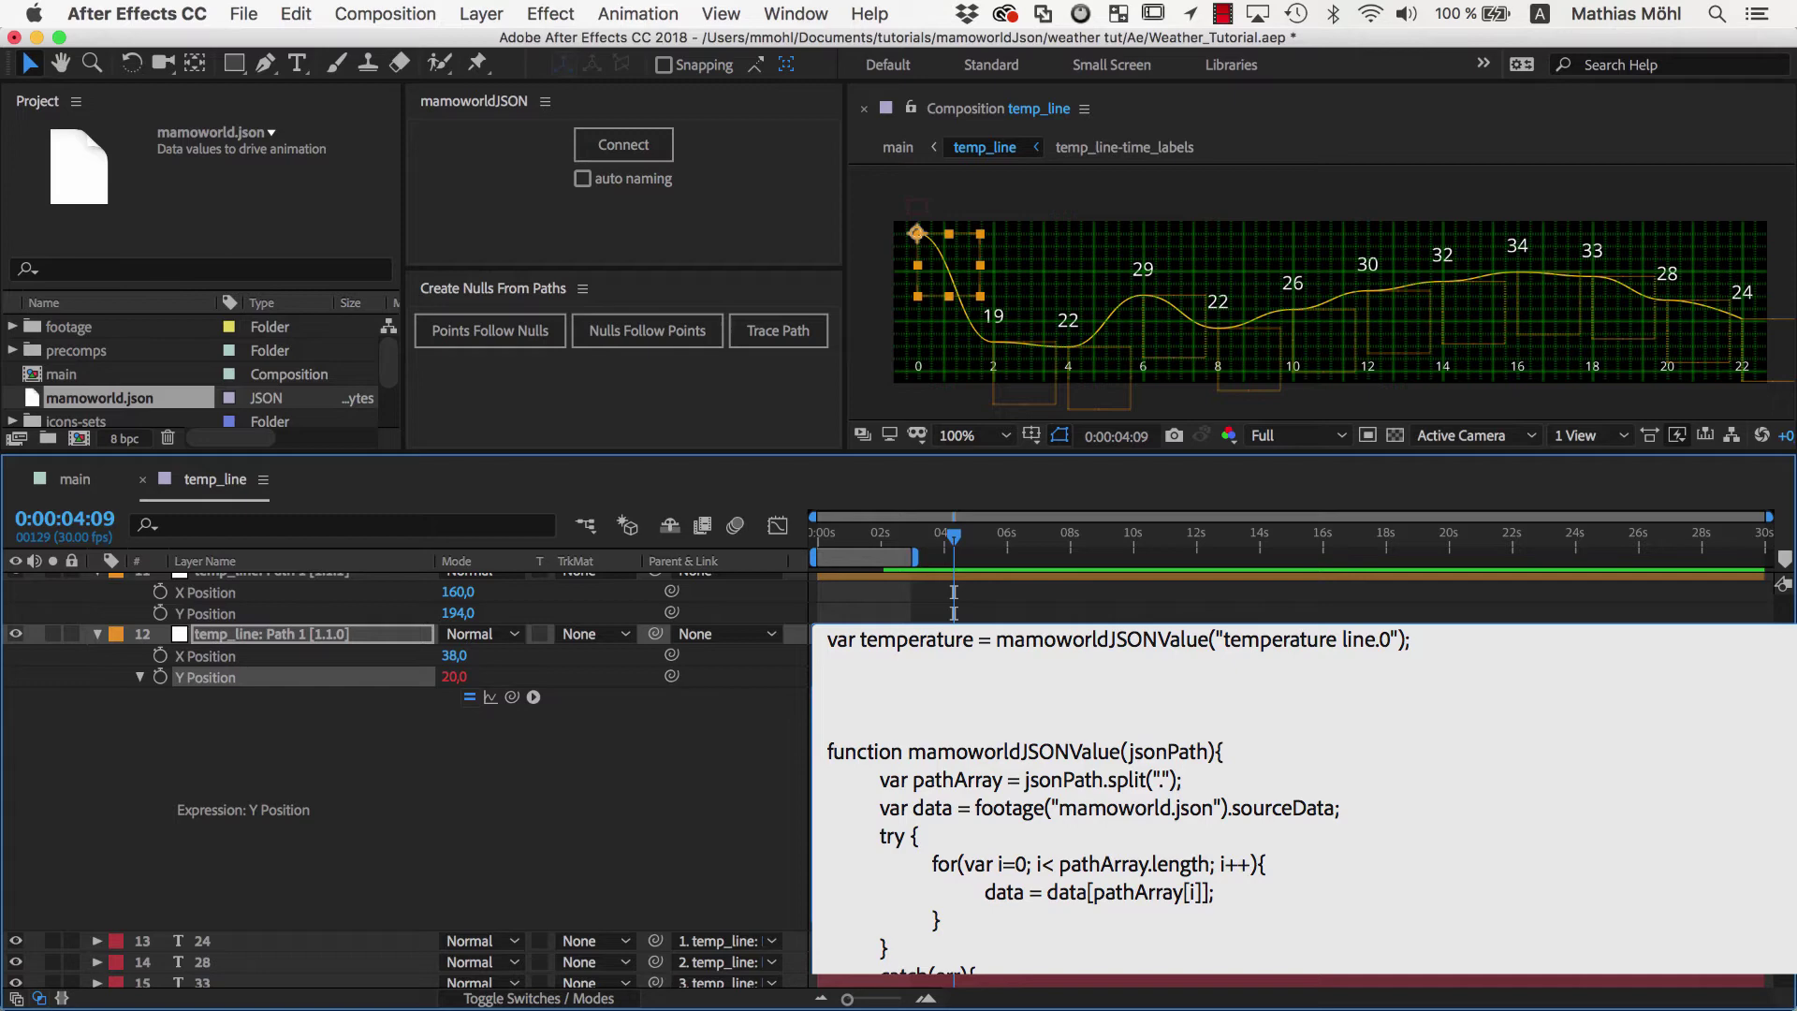
{"action": "type", "text": "linear"}
{"action": "type", "text": "(t"}
{"action": "type", "text": "emperature),-"}
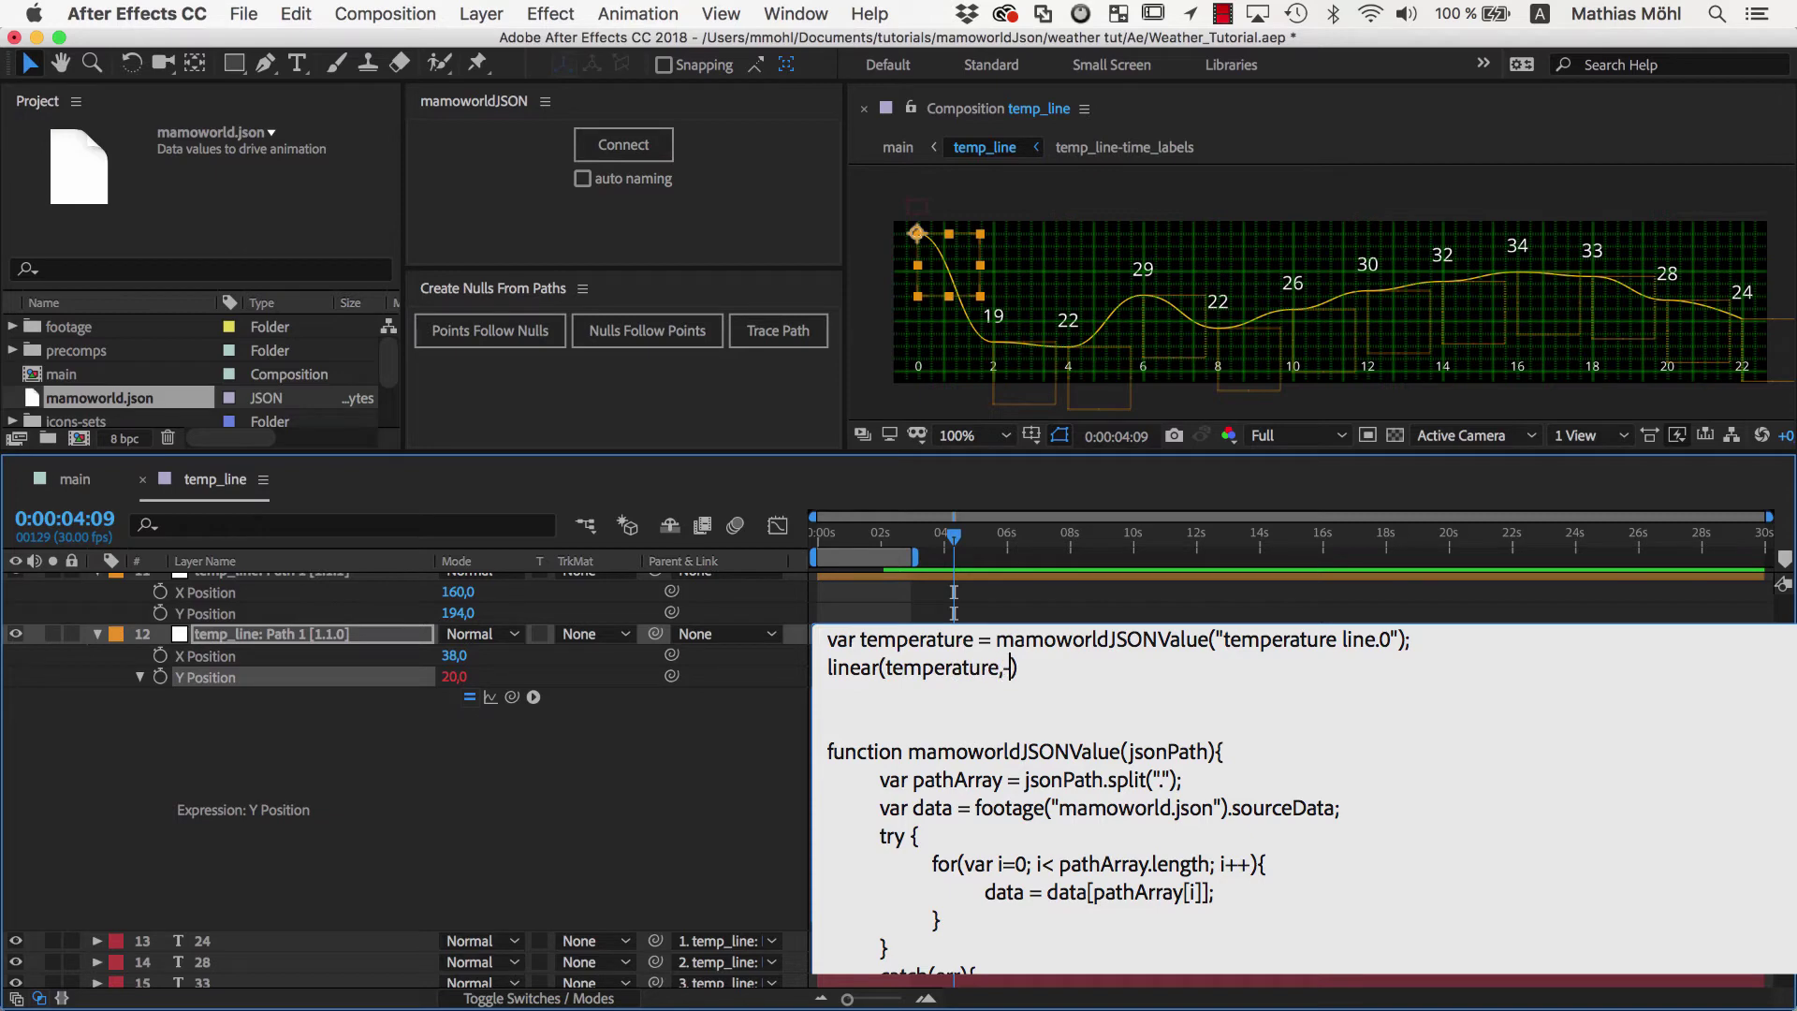
{"action": "type", "text": "10,40"}
{"action": "type", "text": ",250,"}
{"action": "type", "text": "50"}
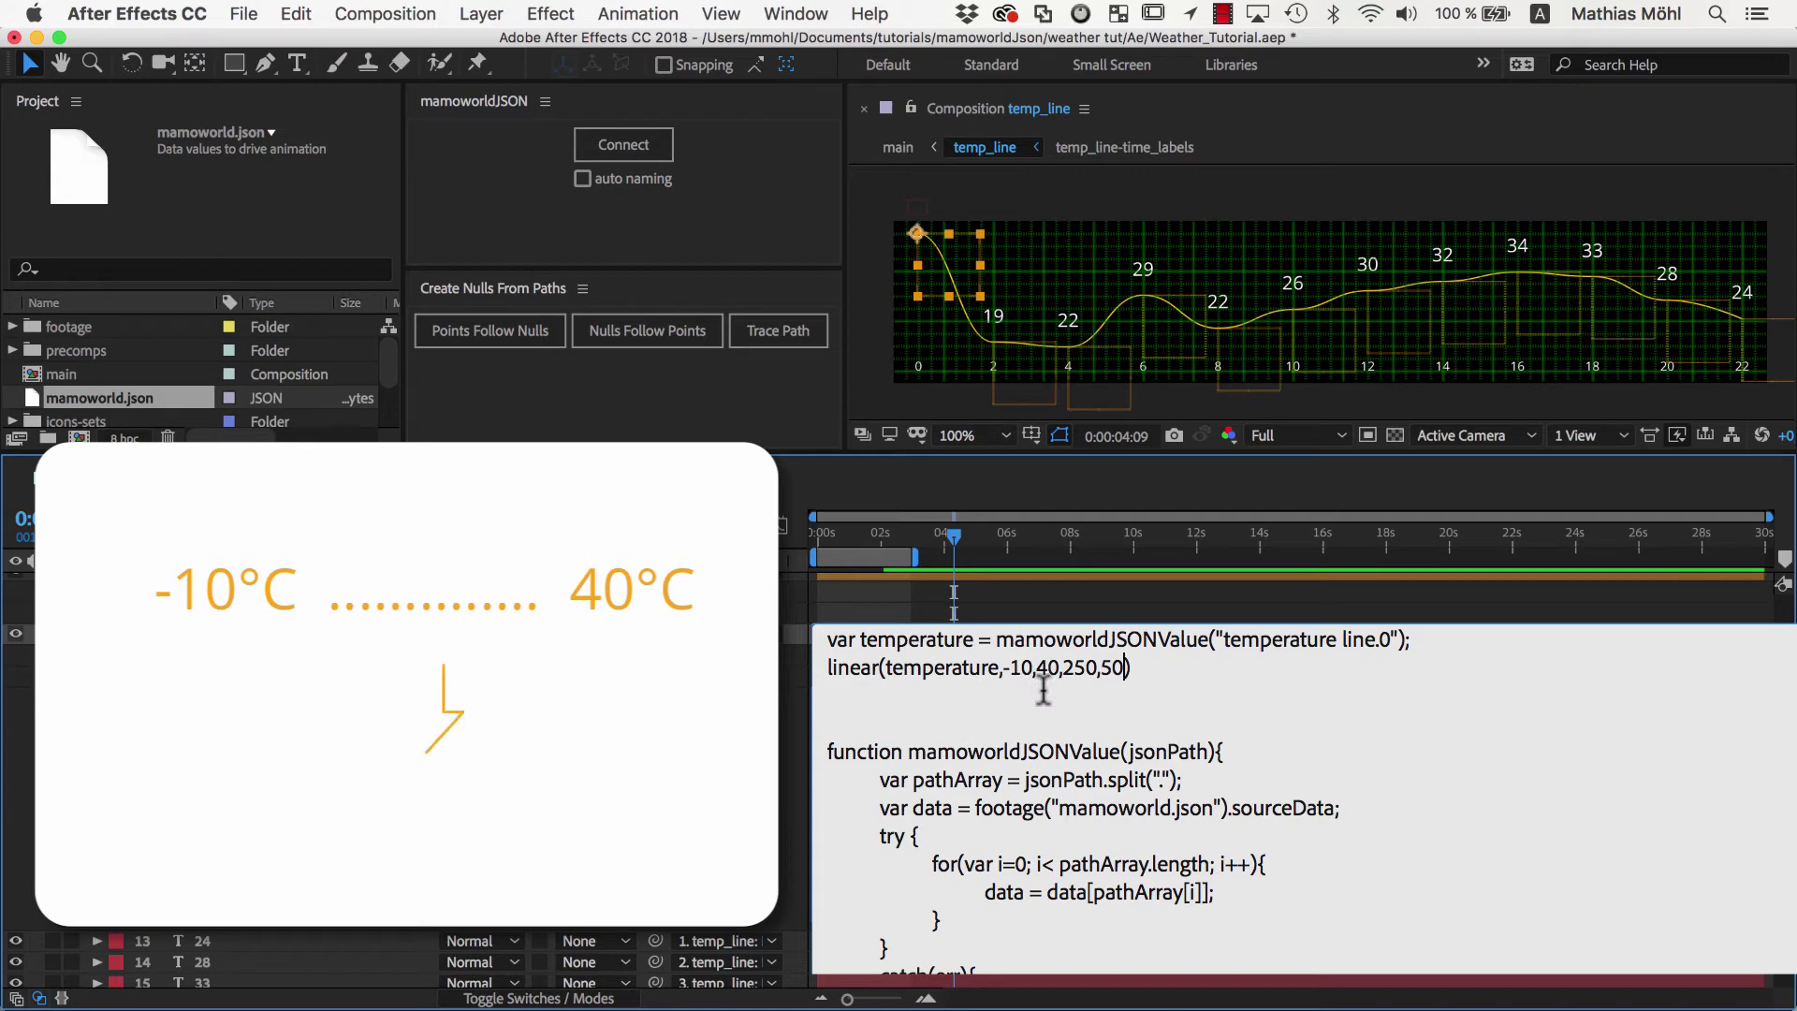
Add a new line below the linear() mapping line in the Y Position expression
{"action": "left_click", "coordinate": [1127, 692]}
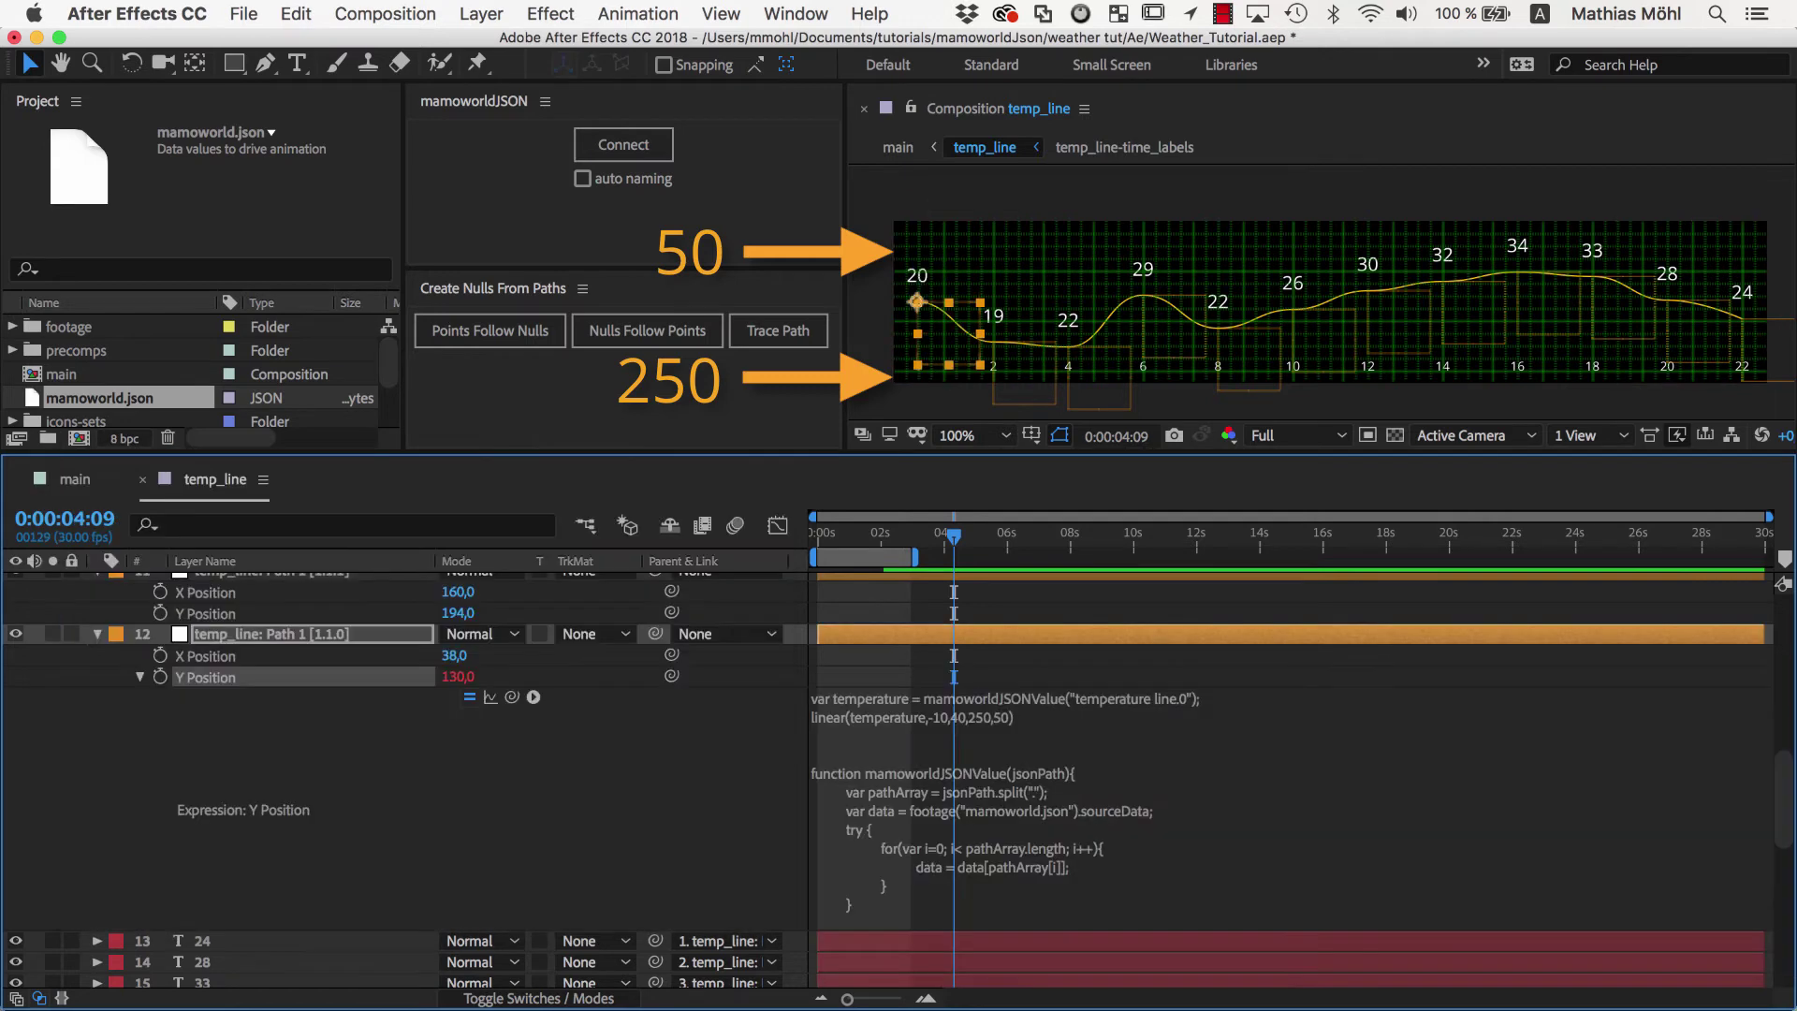
Change entry 0's temperature in mamoworld.json from 20 to -10 and save
{"action": "double_click", "coordinate": [142, 507]}
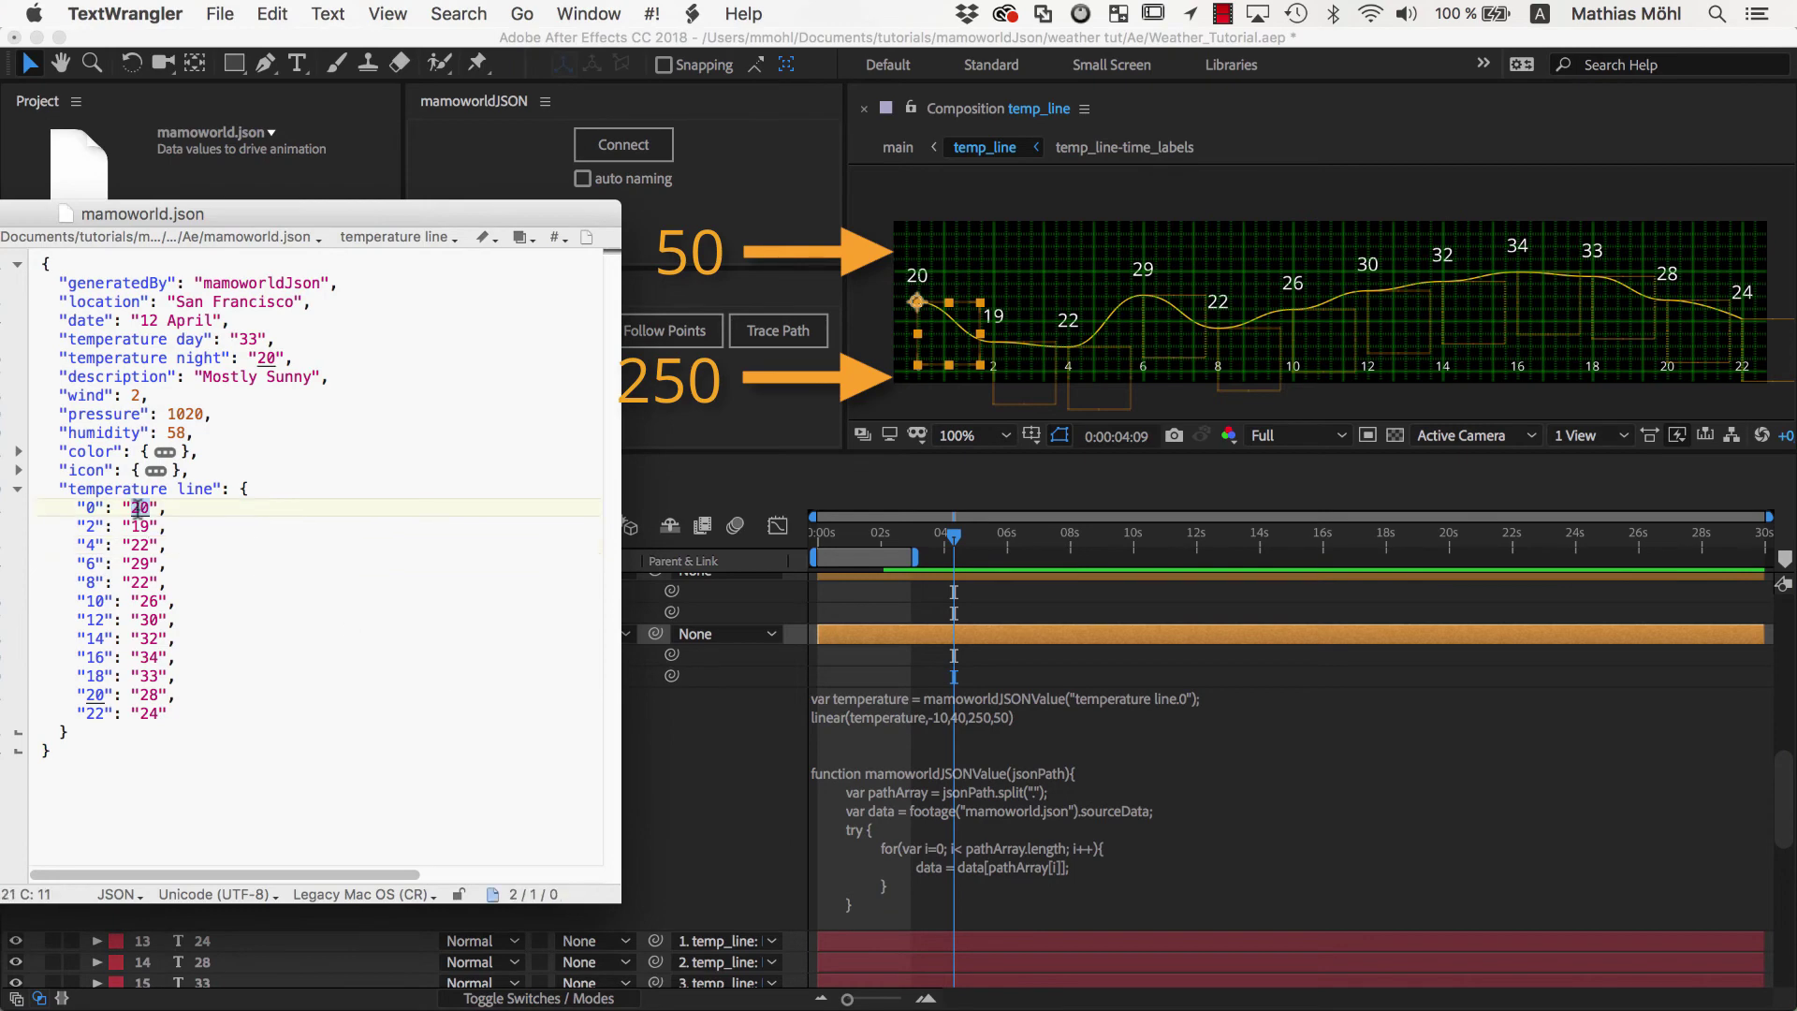
{"action": "type", "text": "-10"}
{"action": "key", "text": "super+s"}
{"action": "left_click", "coordinate": [839, 452]}
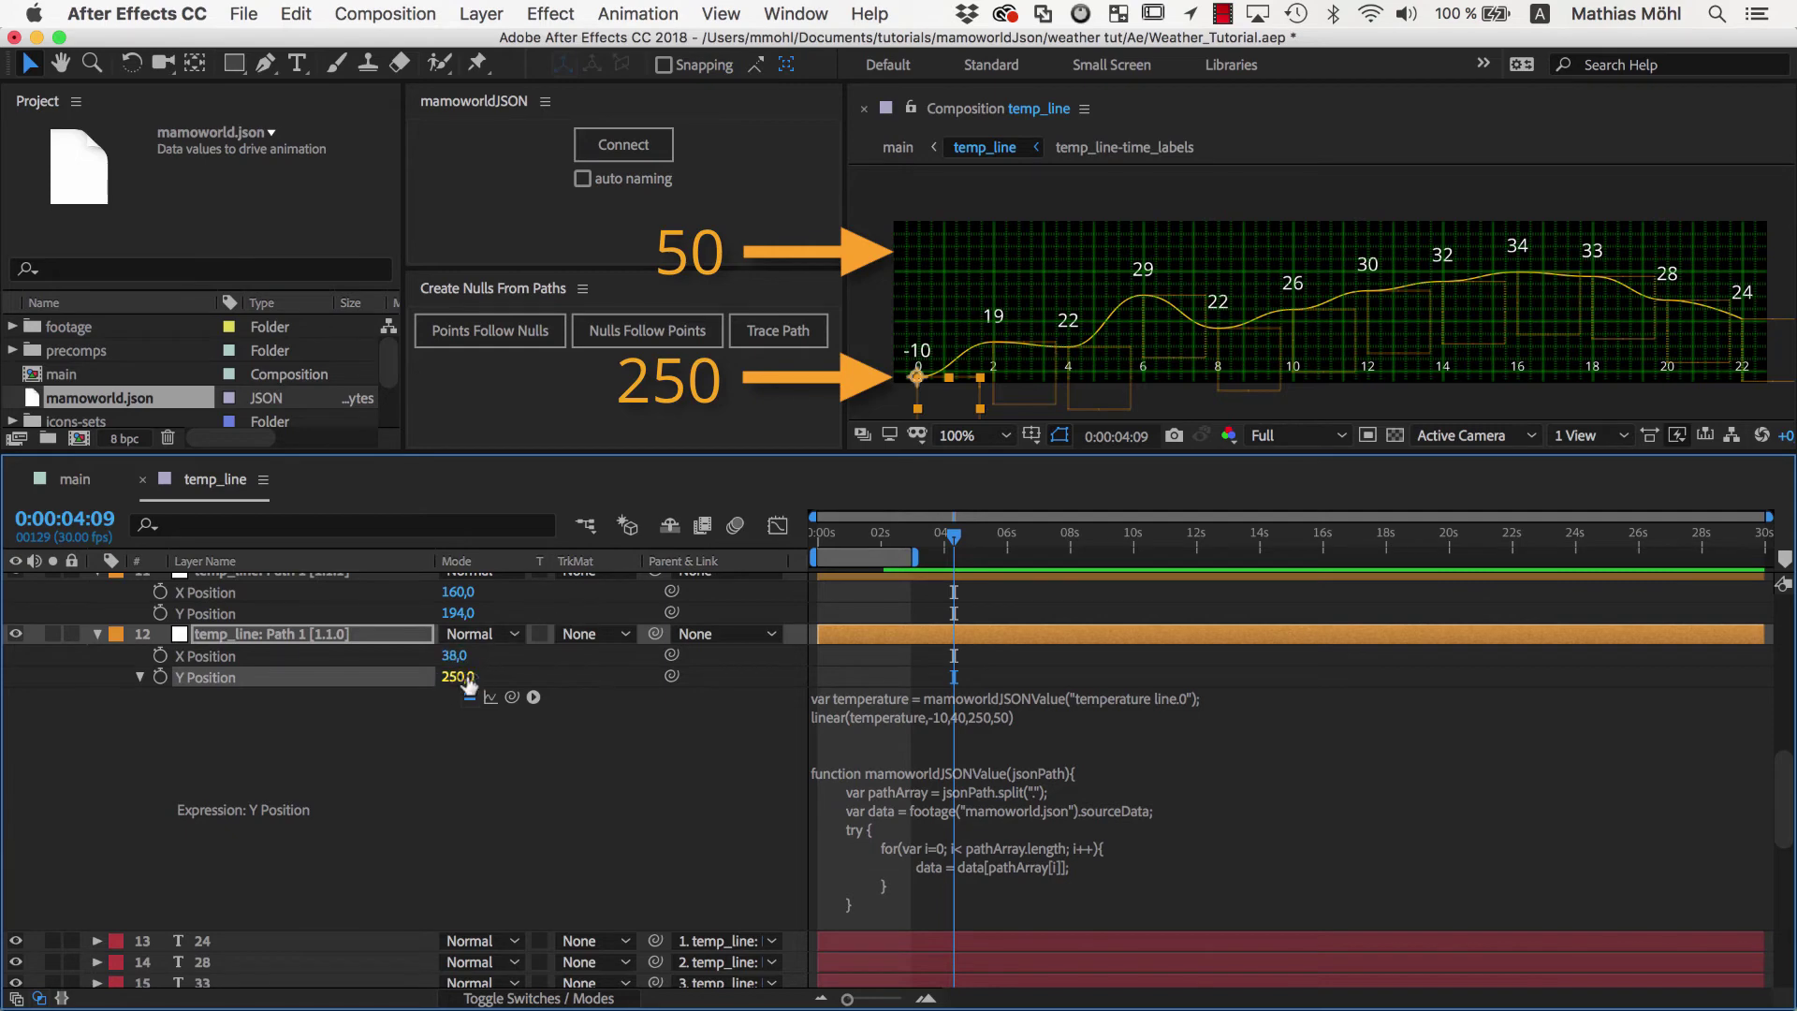
Change entry 0's temperature from -10 to 40, save, and check the graph's update
{"action": "key", "text": "super+Tab"}
{"action": "left_click_drag", "start_coordinate": [166, 507], "coordinate": [125, 508]}
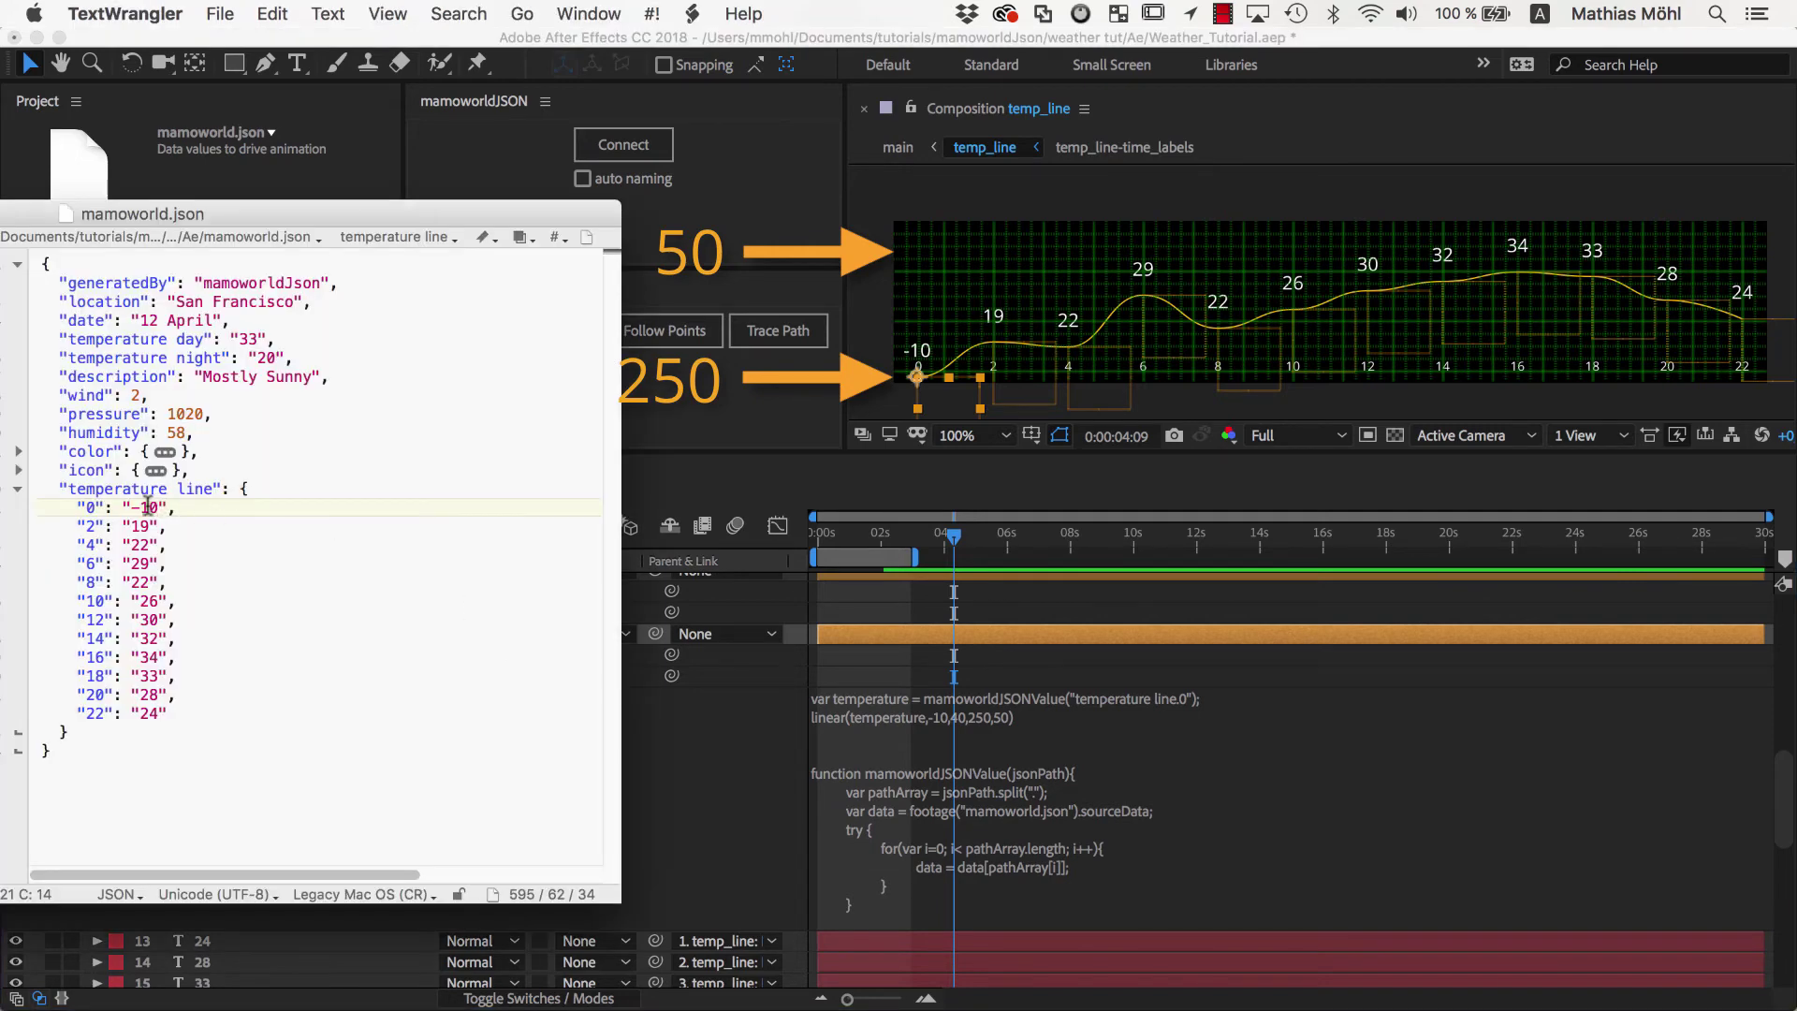
{"action": "type", "text": "40"}
{"action": "key", "text": "super+s"}
{"action": "left_click", "coordinate": [758, 432]}
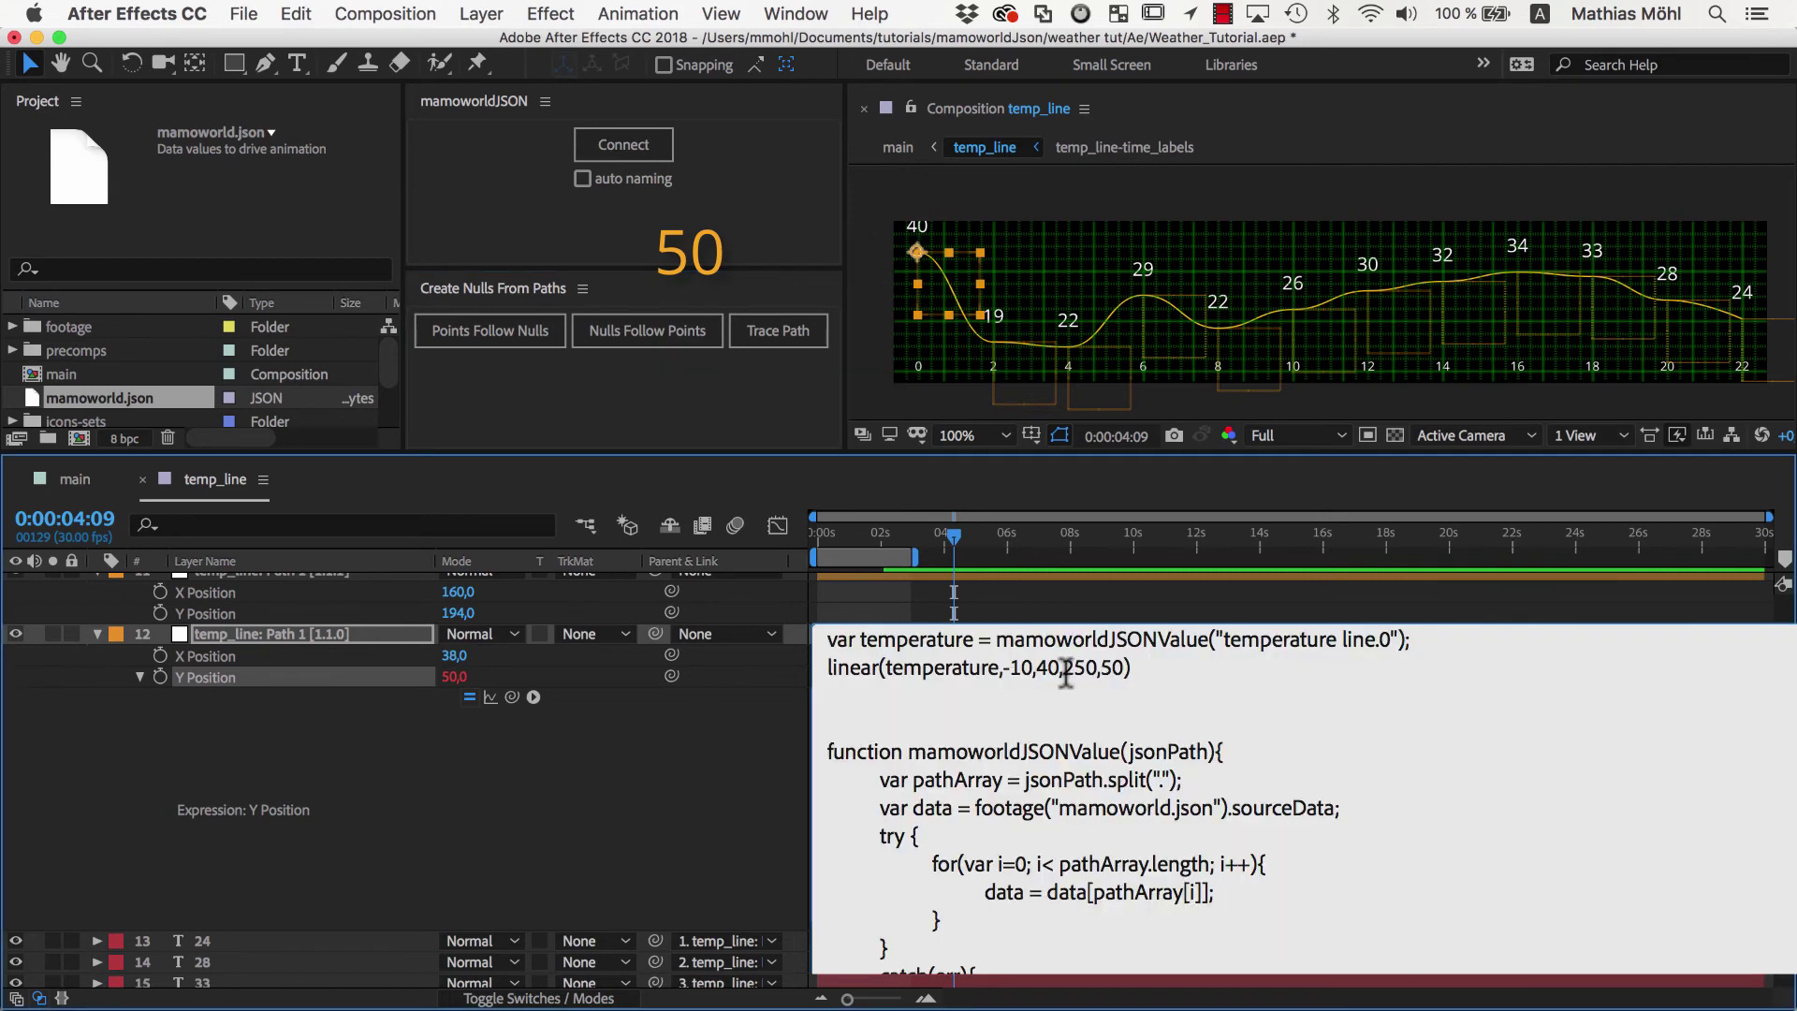
{"action": "left_click_drag", "start_coordinate": [1063, 668], "coordinate": [1130, 671]}
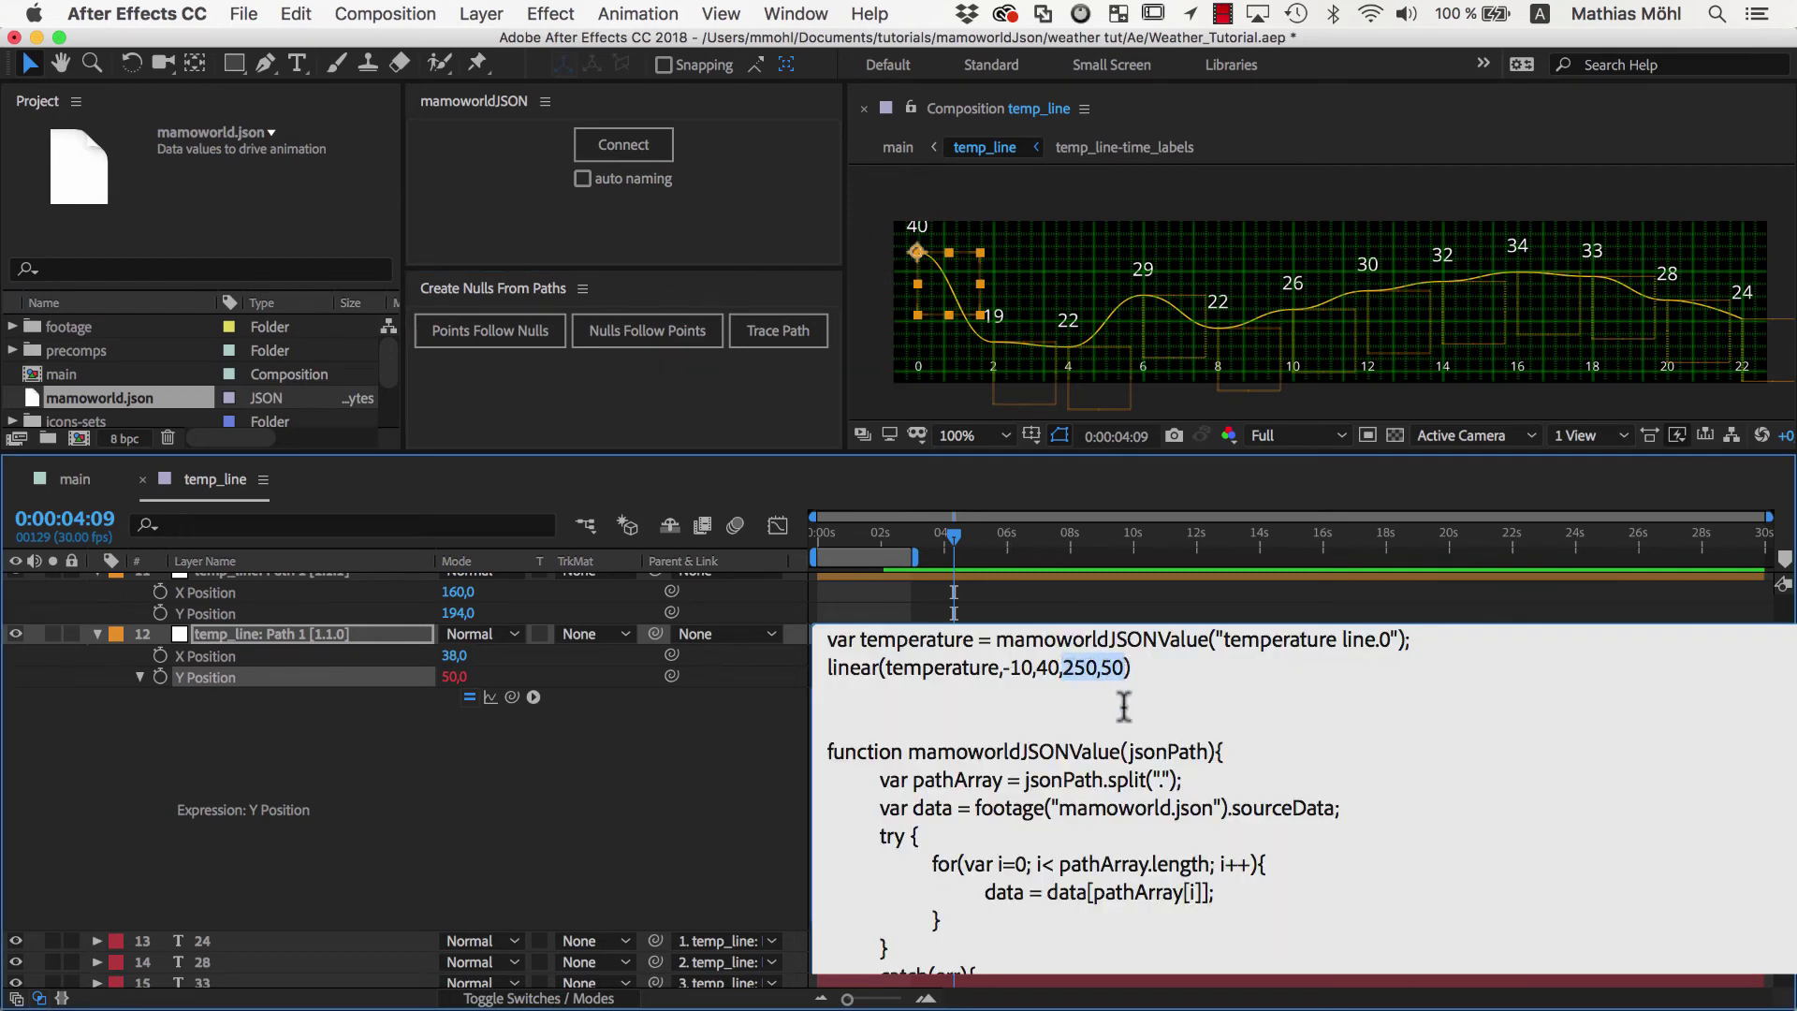
{"action": "left_click", "coordinate": [1124, 705]}
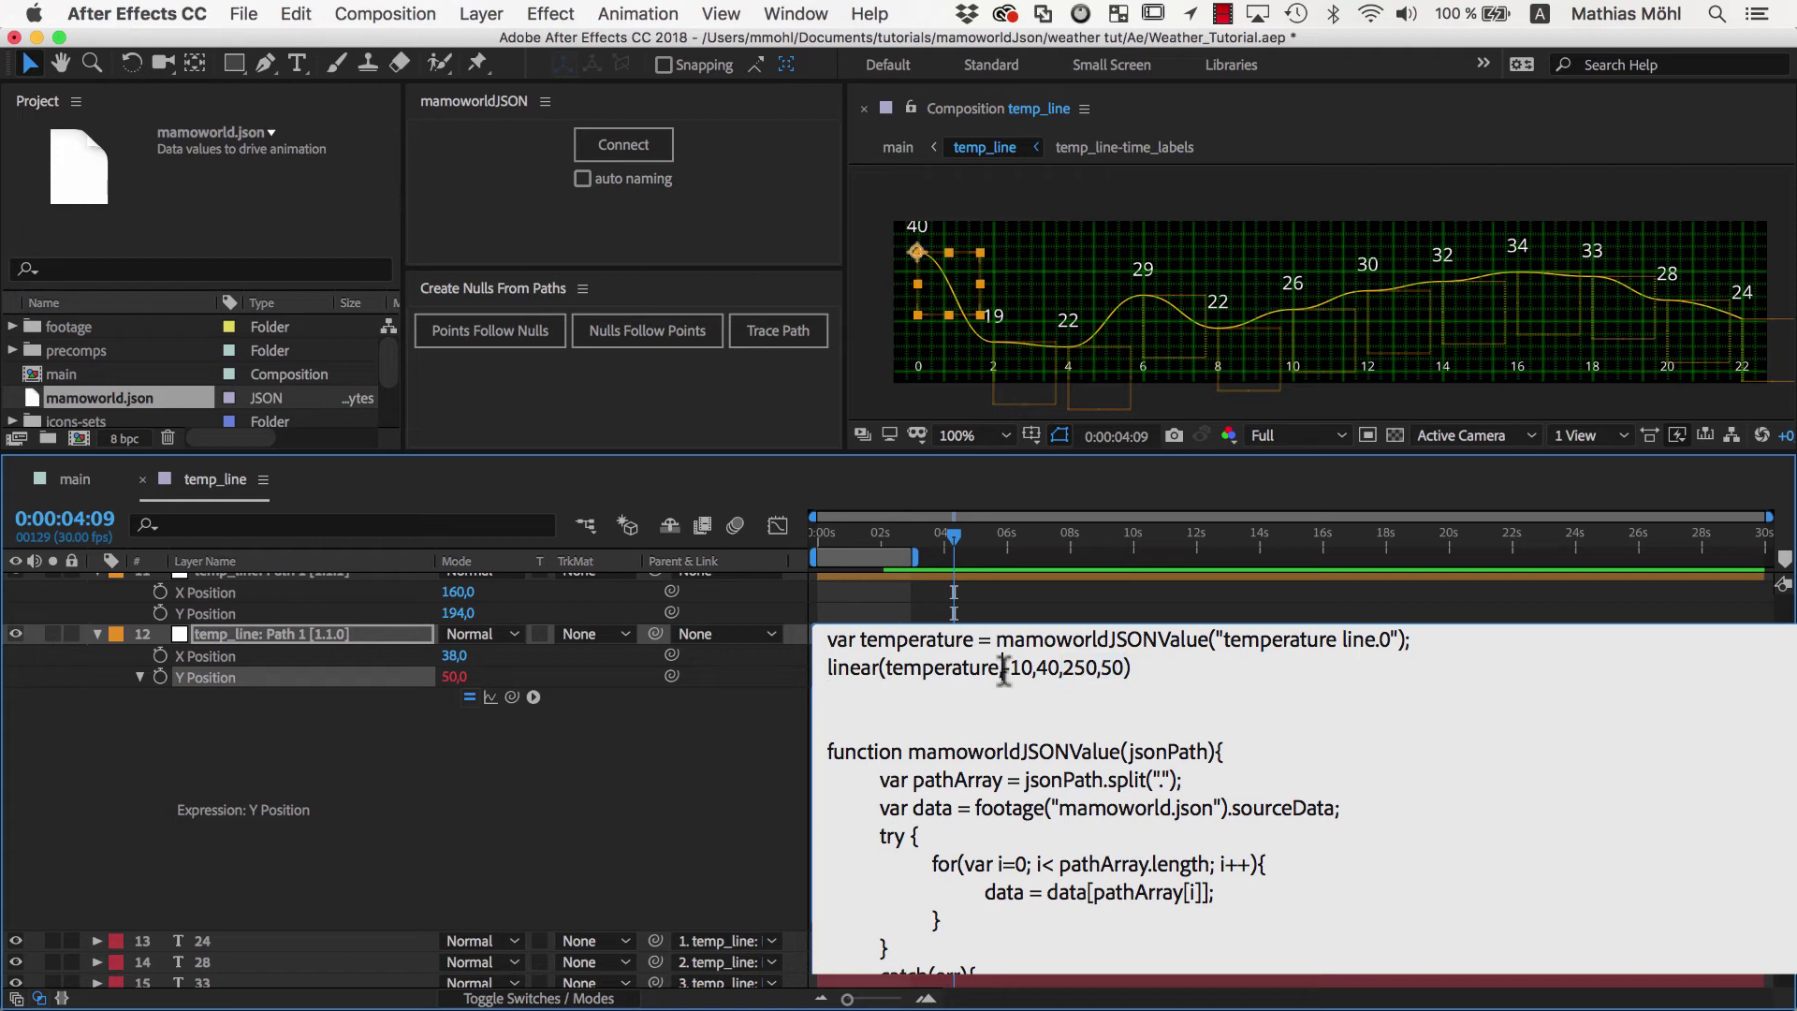
{"action": "left_click_drag", "start_coordinate": [1003, 666], "coordinate": [1127, 672]}
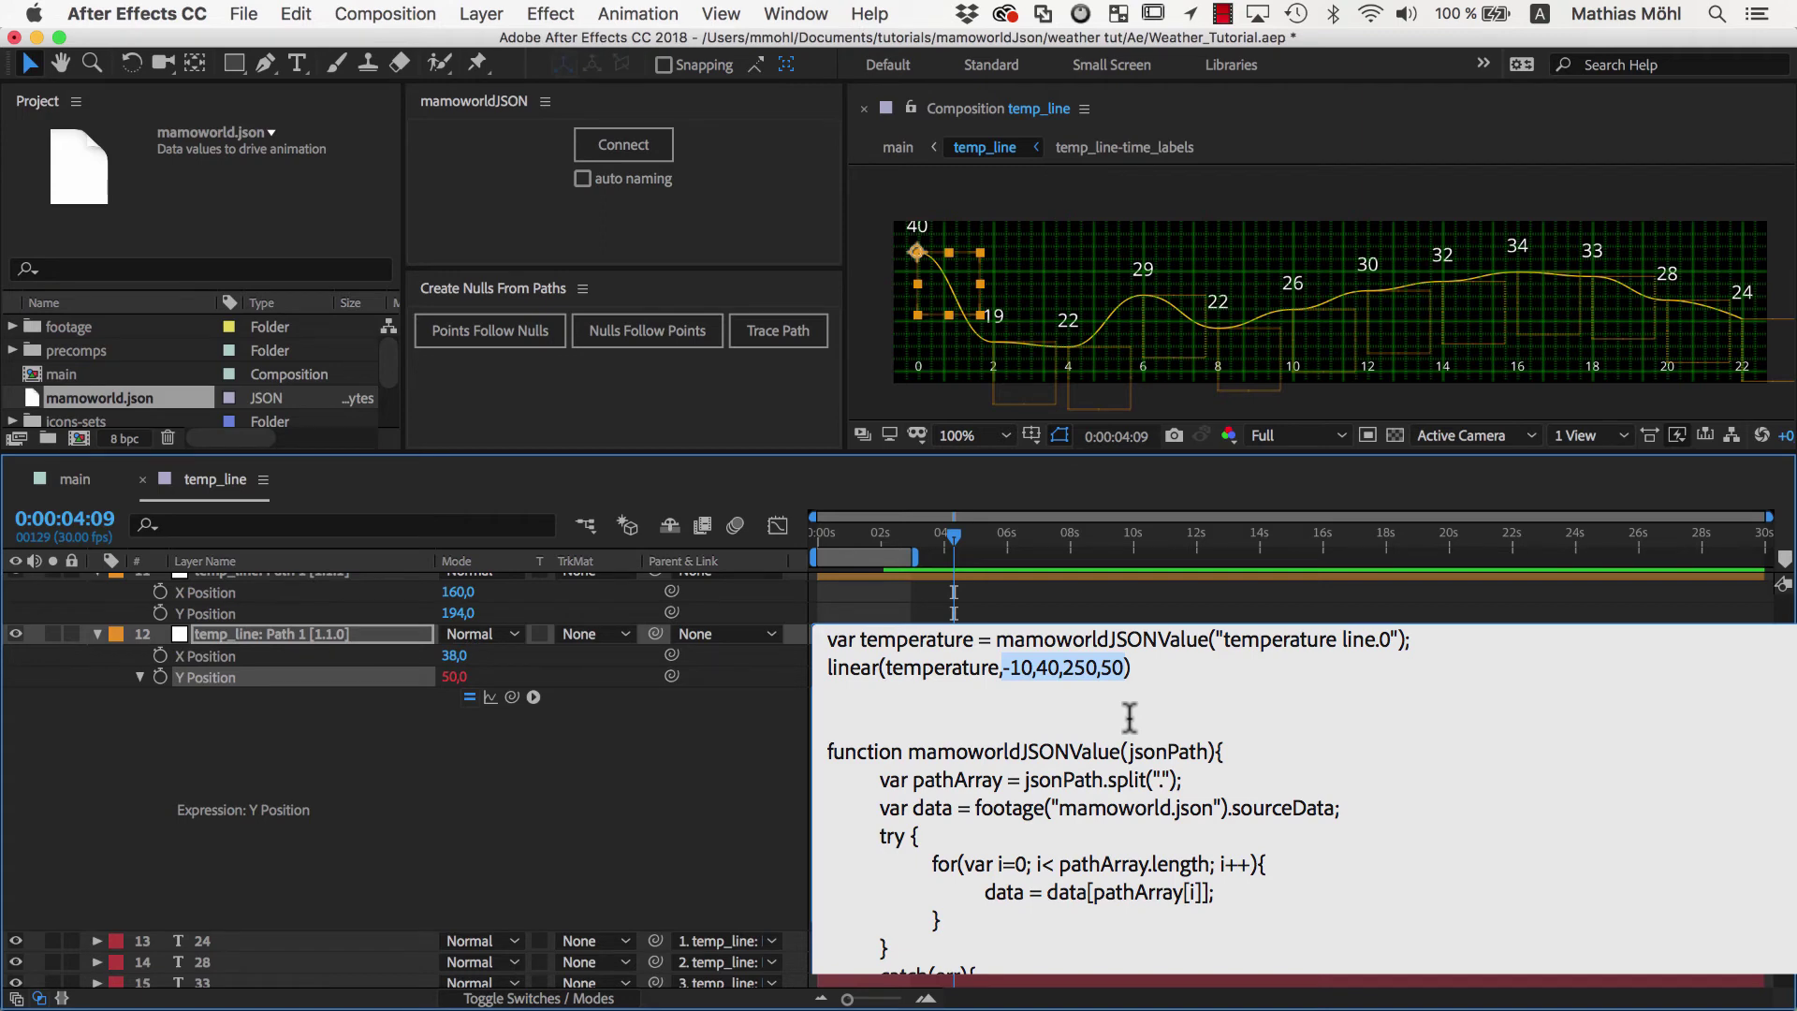
{"action": "left_click", "coordinate": [1129, 717]}
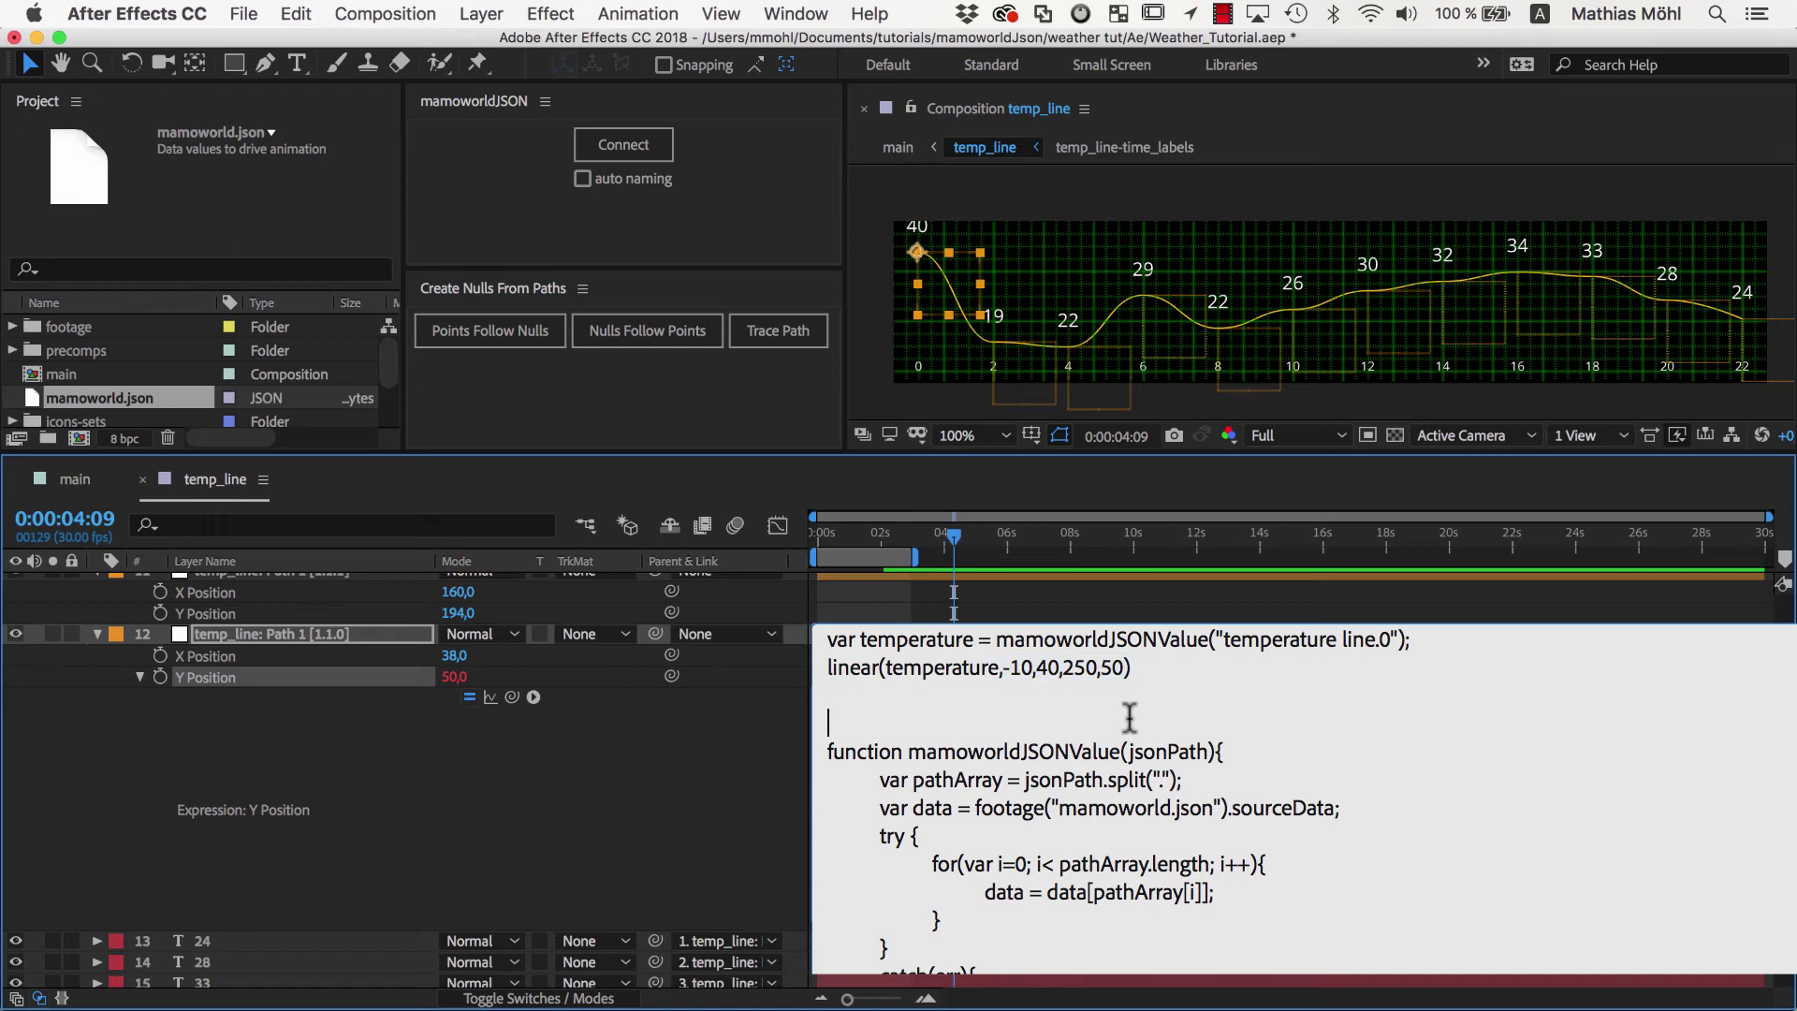
{"action": "left_click", "coordinate": [741, 753]}
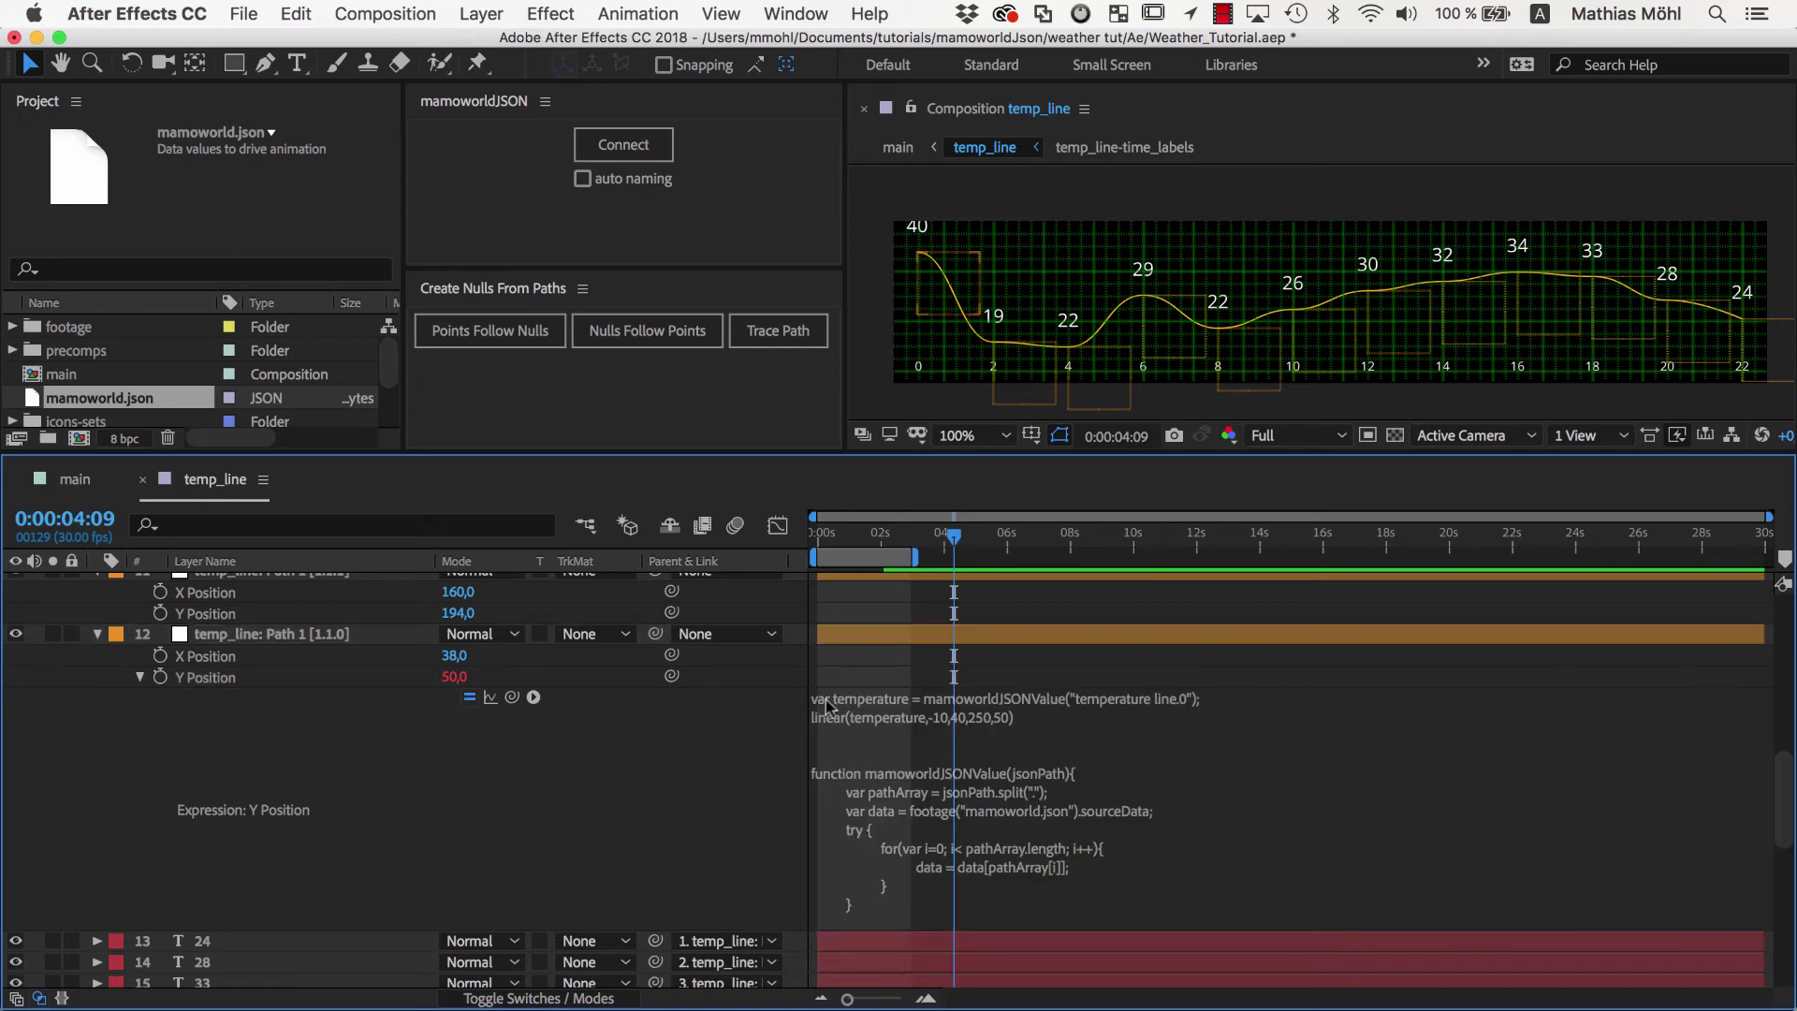
Copy only the first null's Y Position expression and paste it onto all twelve nulls
{"action": "right_click", "coordinate": [226, 681]}
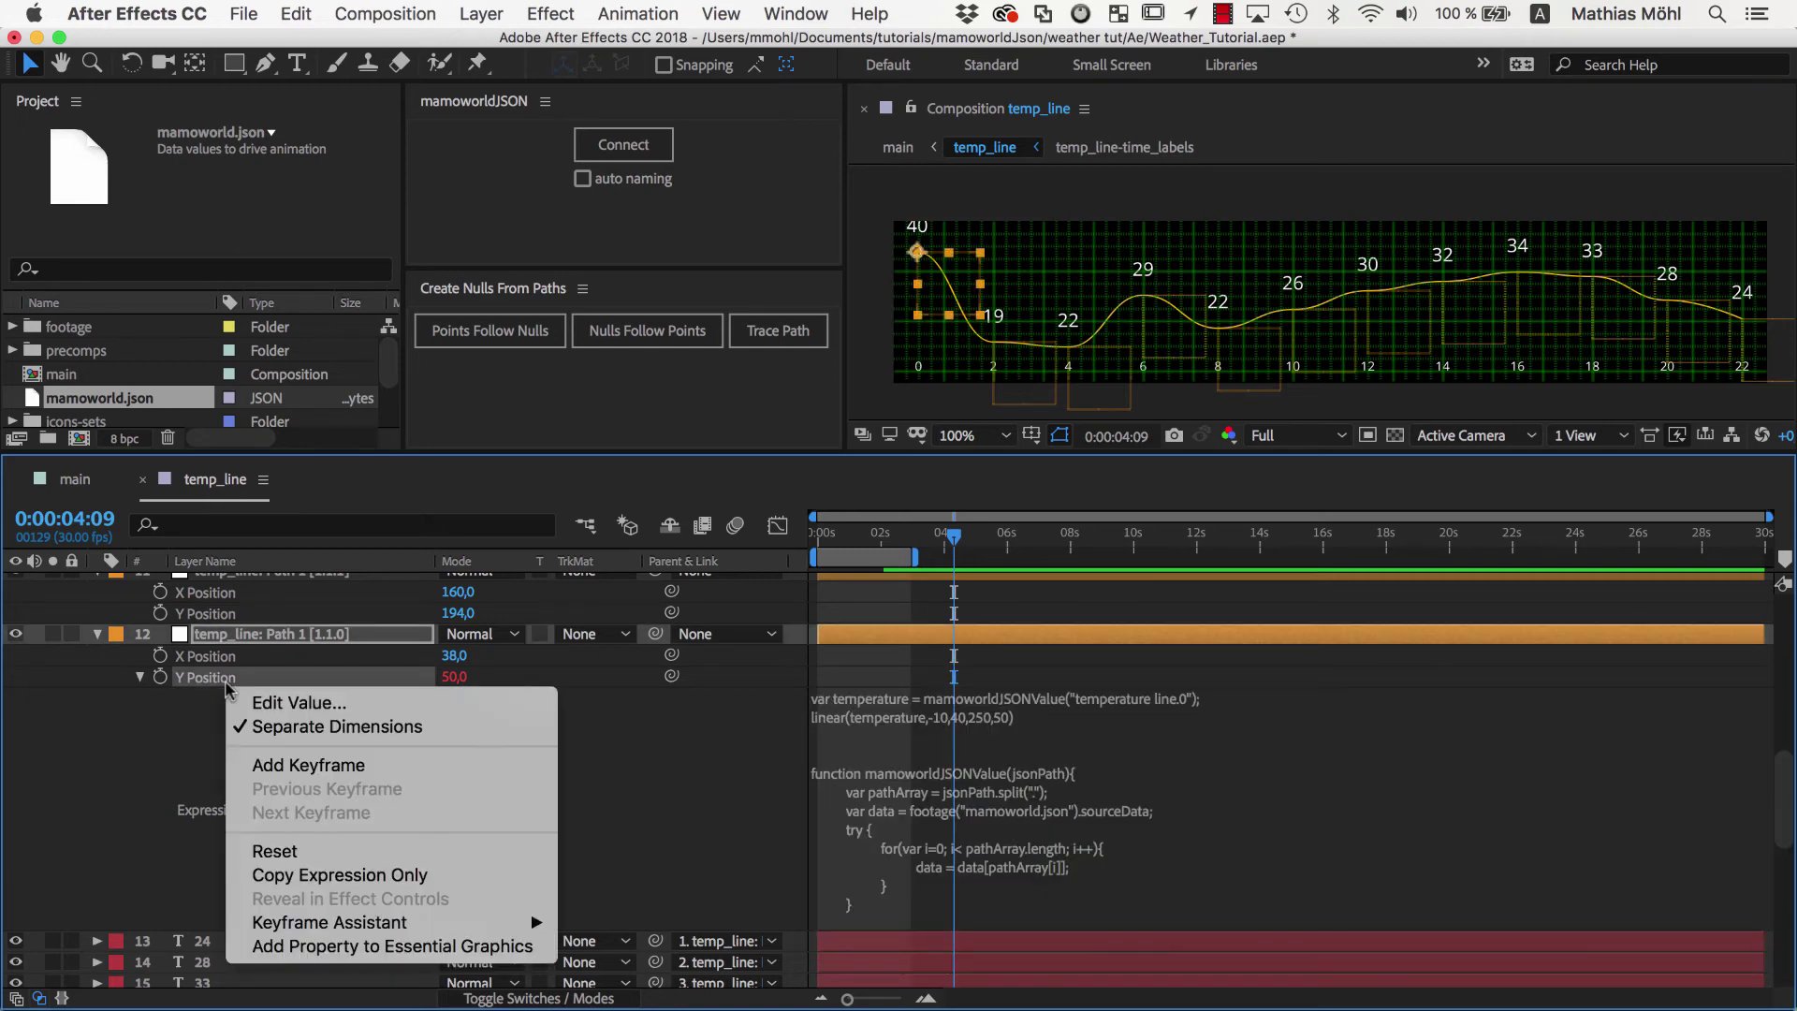
{"action": "left_click", "coordinate": [269, 874]}
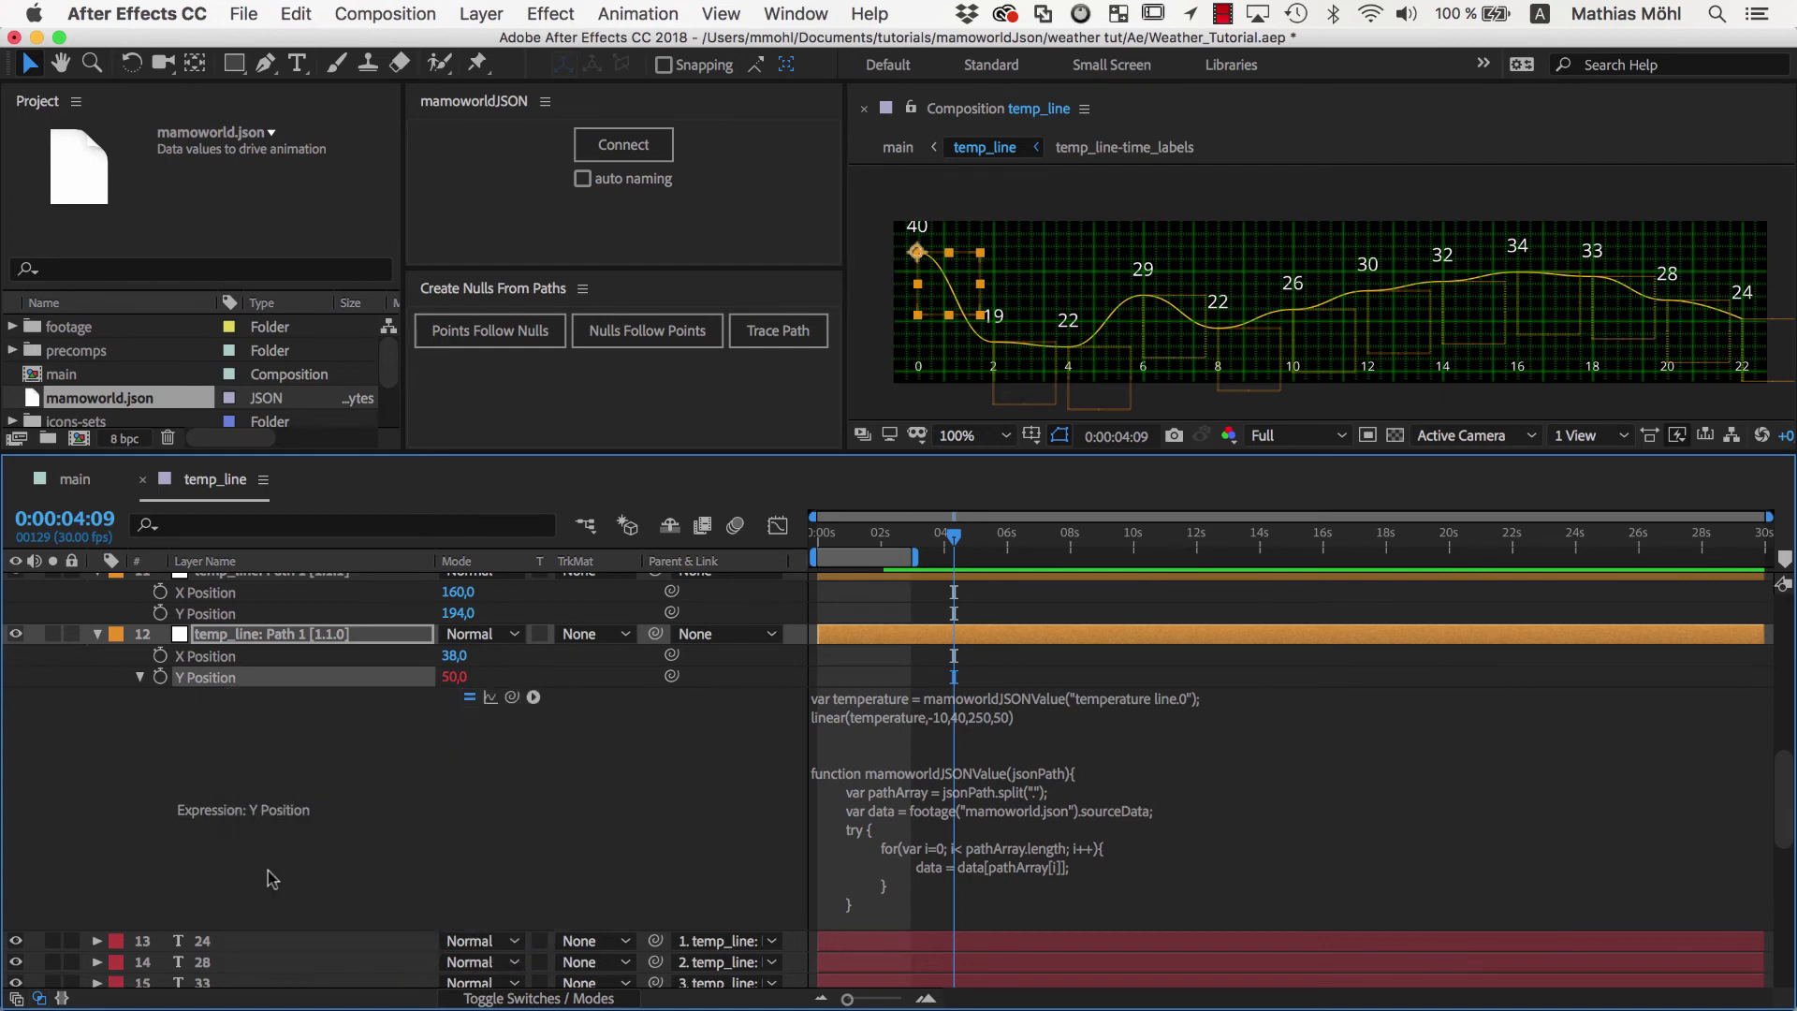
{"action": "key", "text": "super+v"}
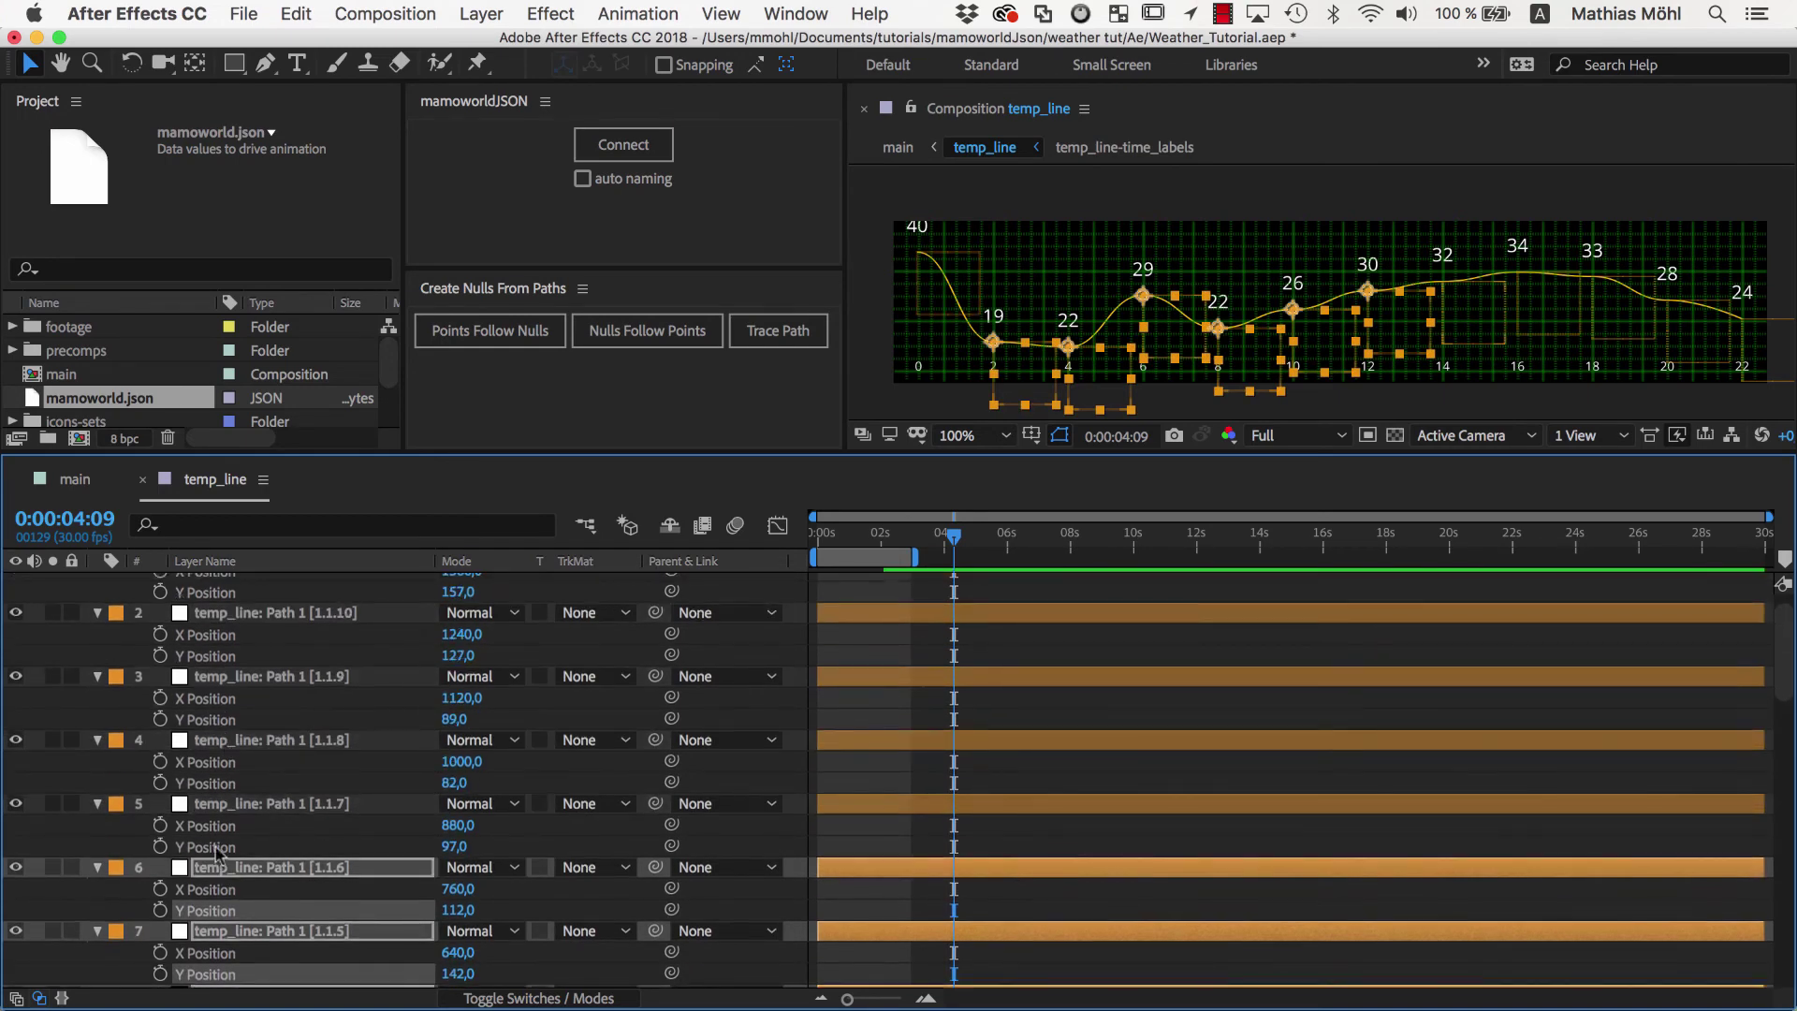
{"action": "left_click", "coordinate": [296, 13]}
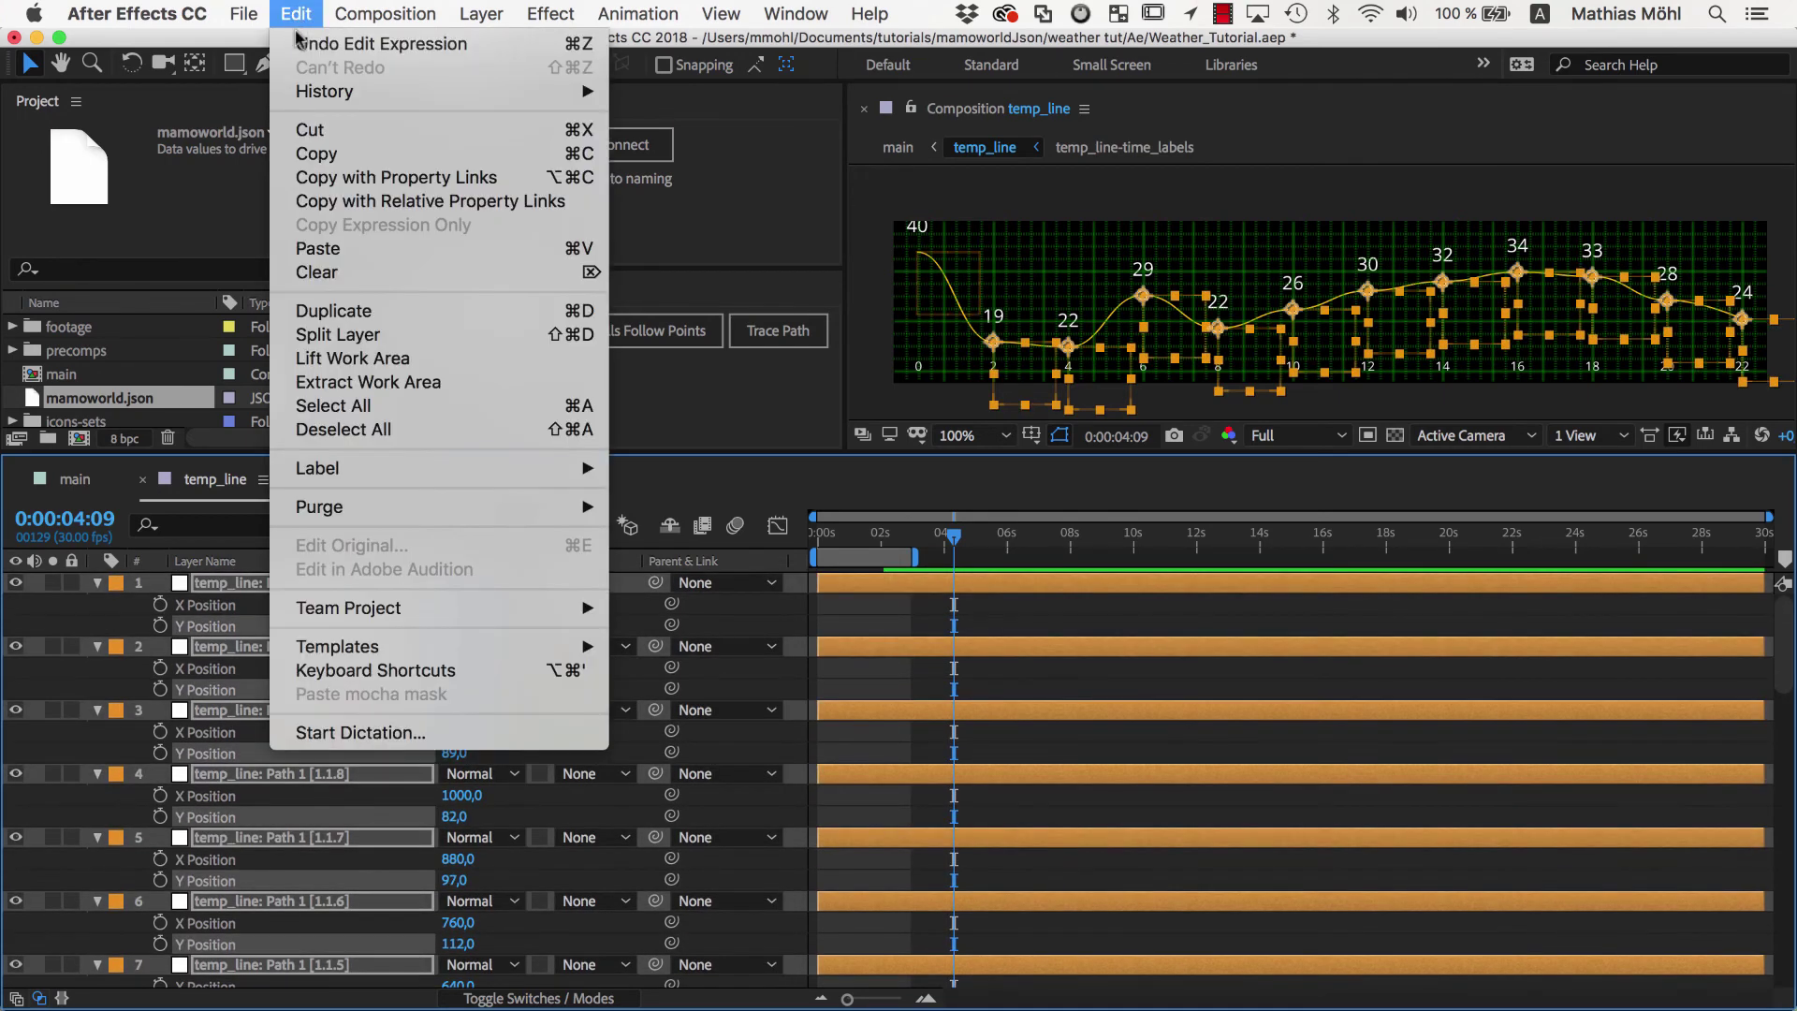
{"action": "left_click", "coordinate": [320, 248]}
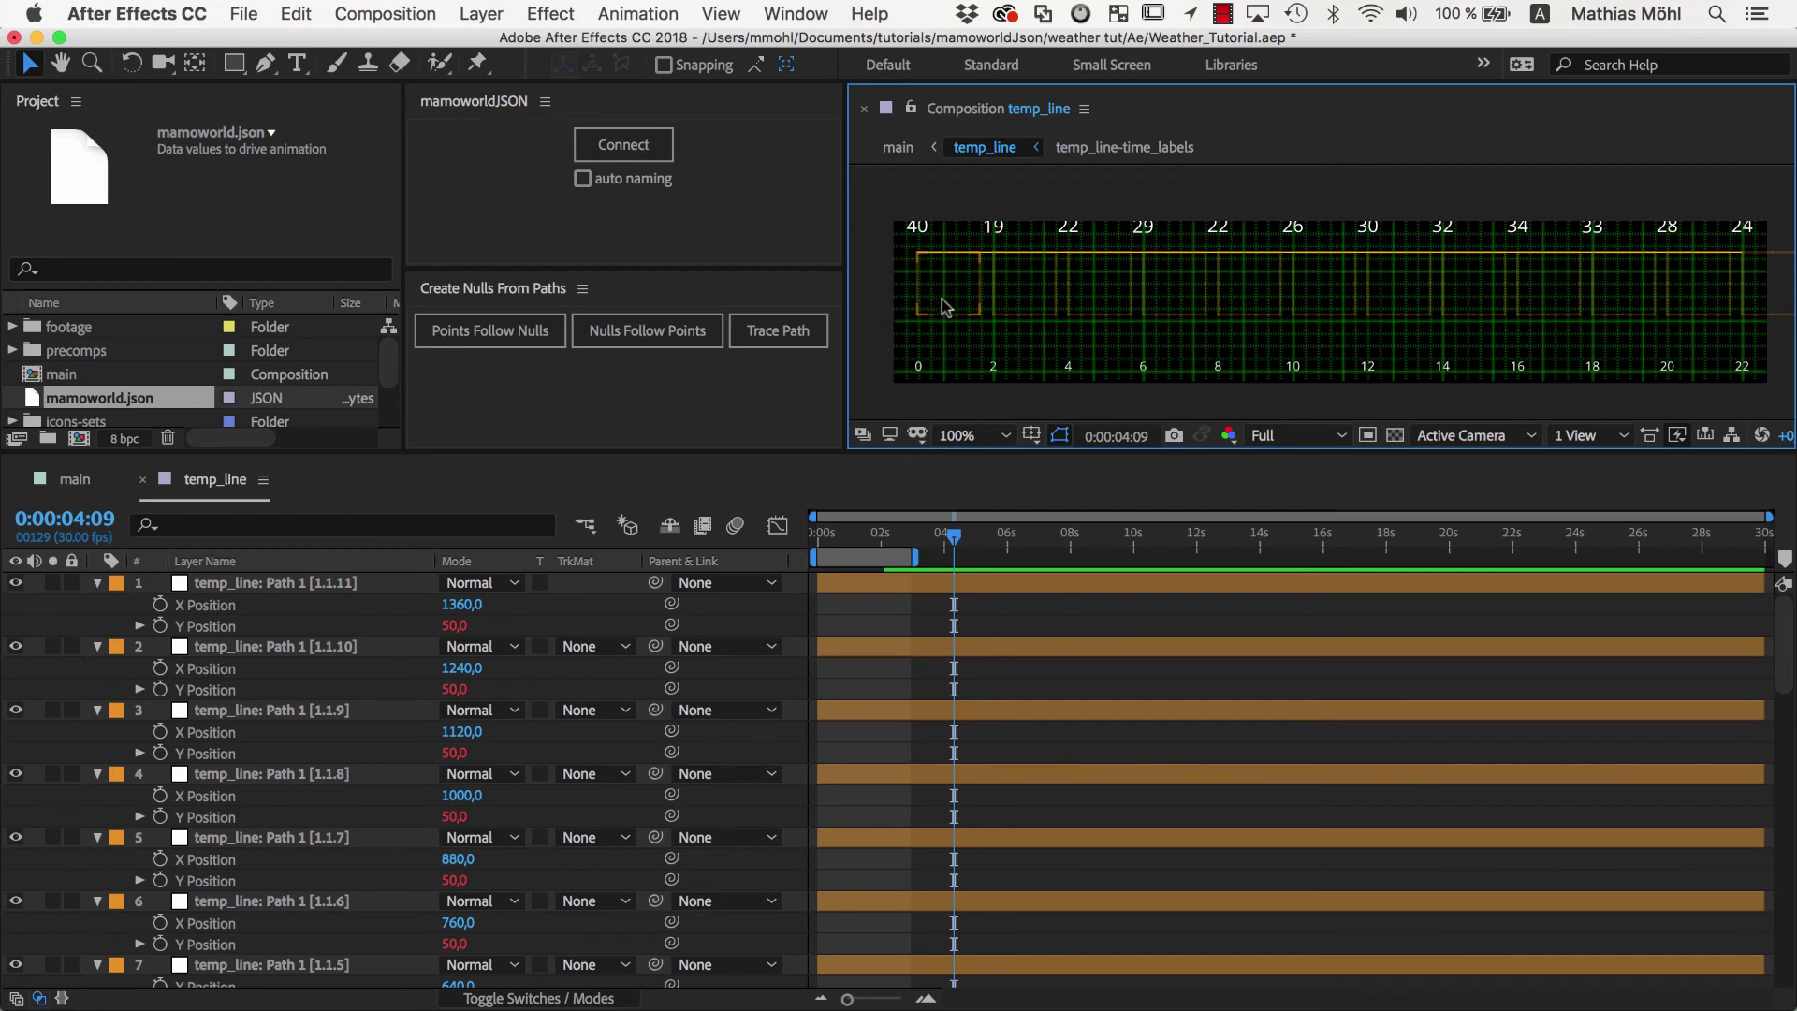
{"action": "scroll", "coordinate": [639, 716], "scroll_direction": "down", "scroll_amount": 5}
{"action": "scroll", "coordinate": [639, 716], "scroll_direction": "down", "scroll_amount": 5}
{"action": "scroll", "coordinate": [639, 717], "scroll_direction": "up", "scroll_amount": 3}
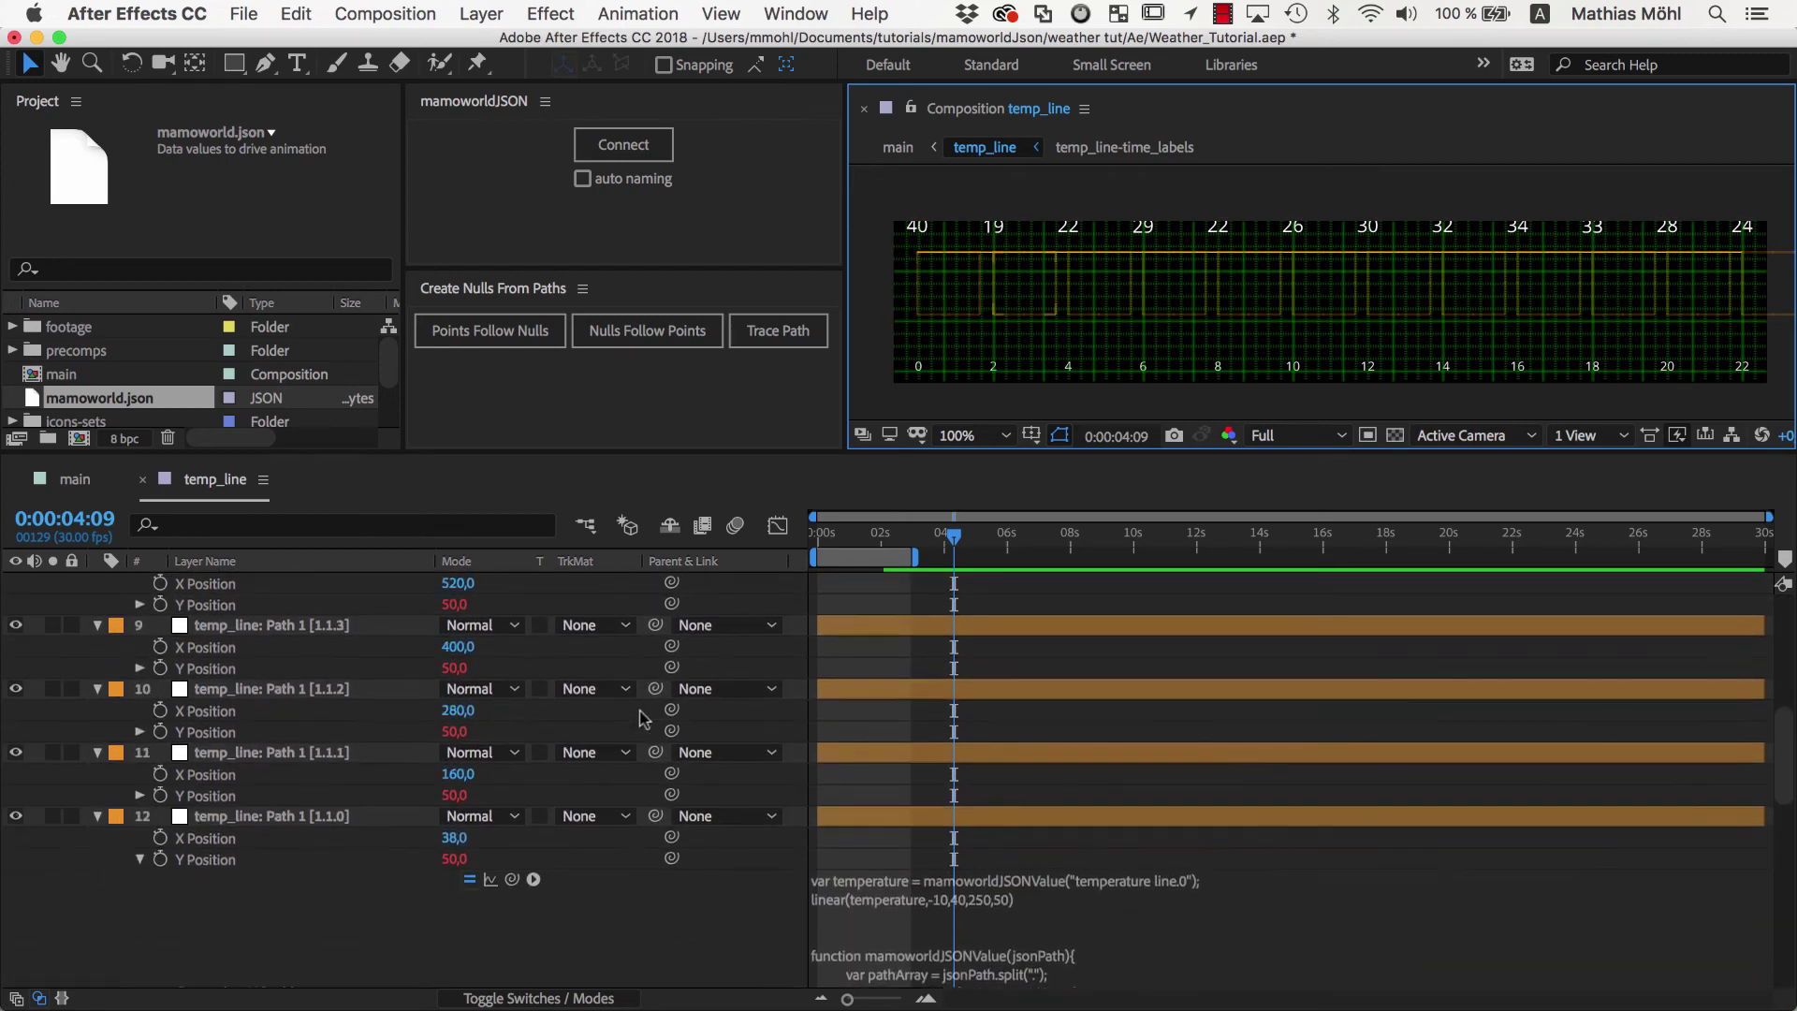
{"action": "left_click", "coordinate": [142, 805]}
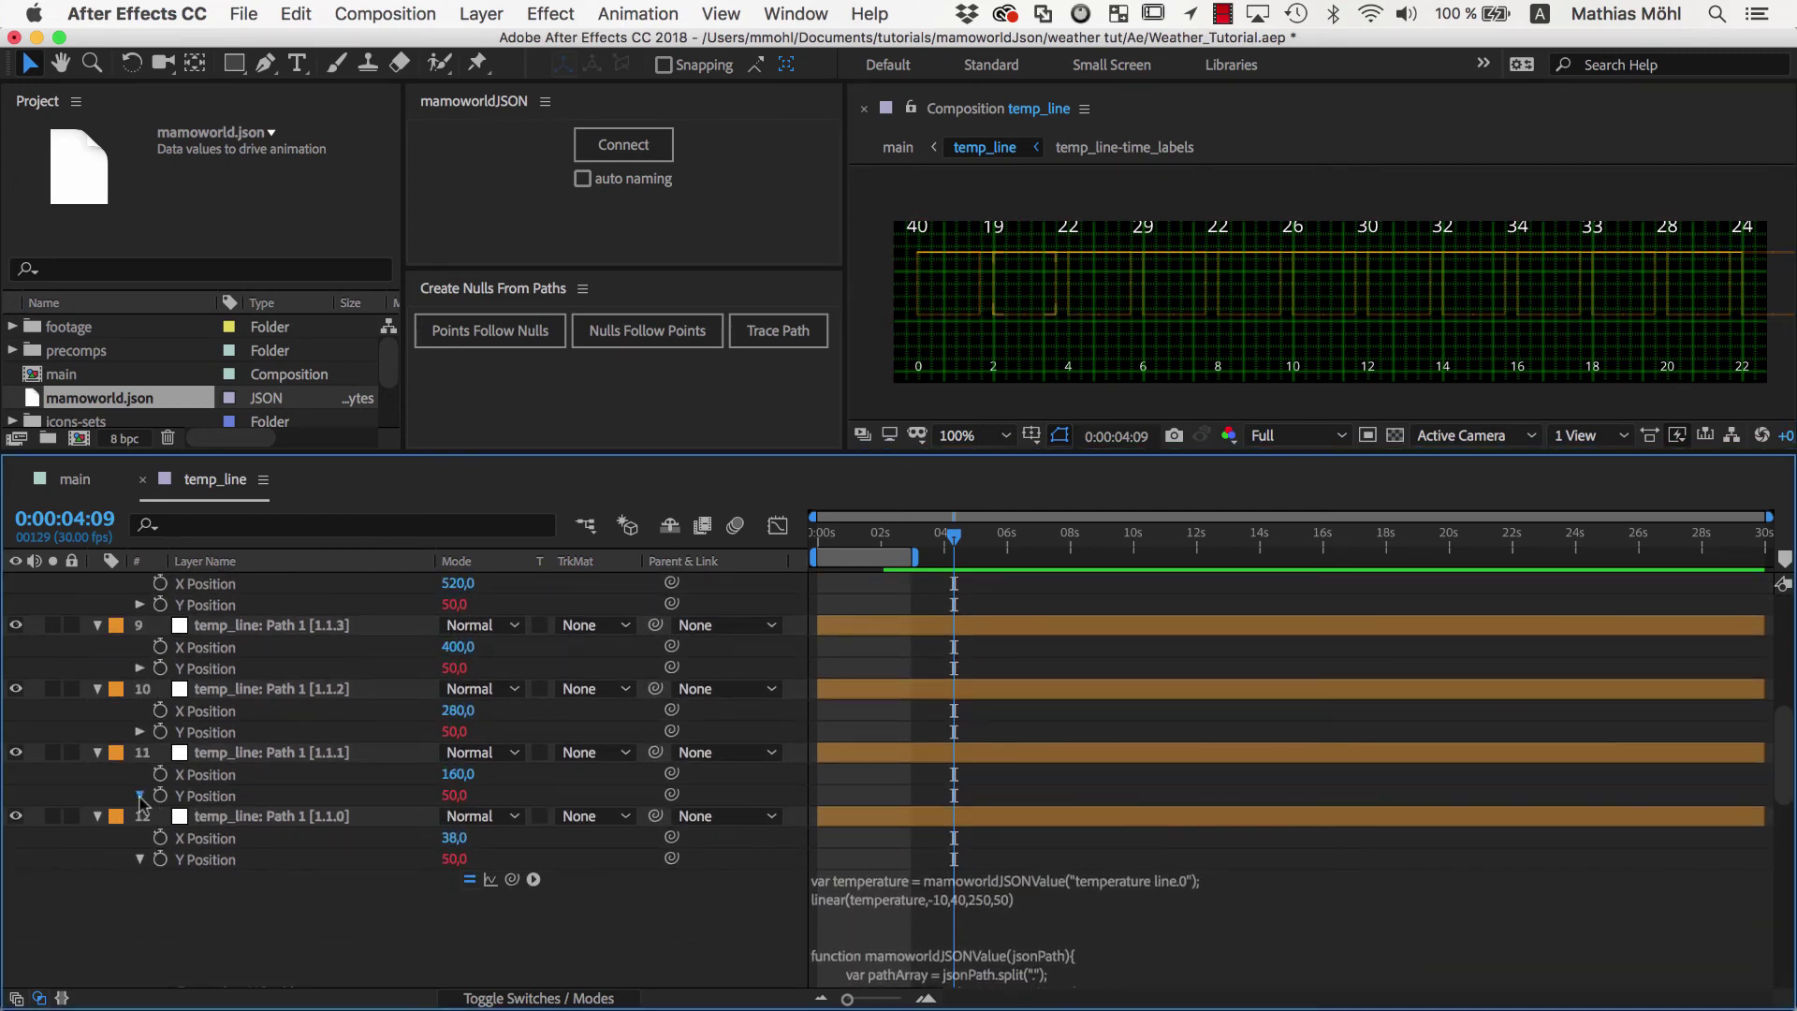
{"action": "left_click", "coordinate": [1102, 784]}
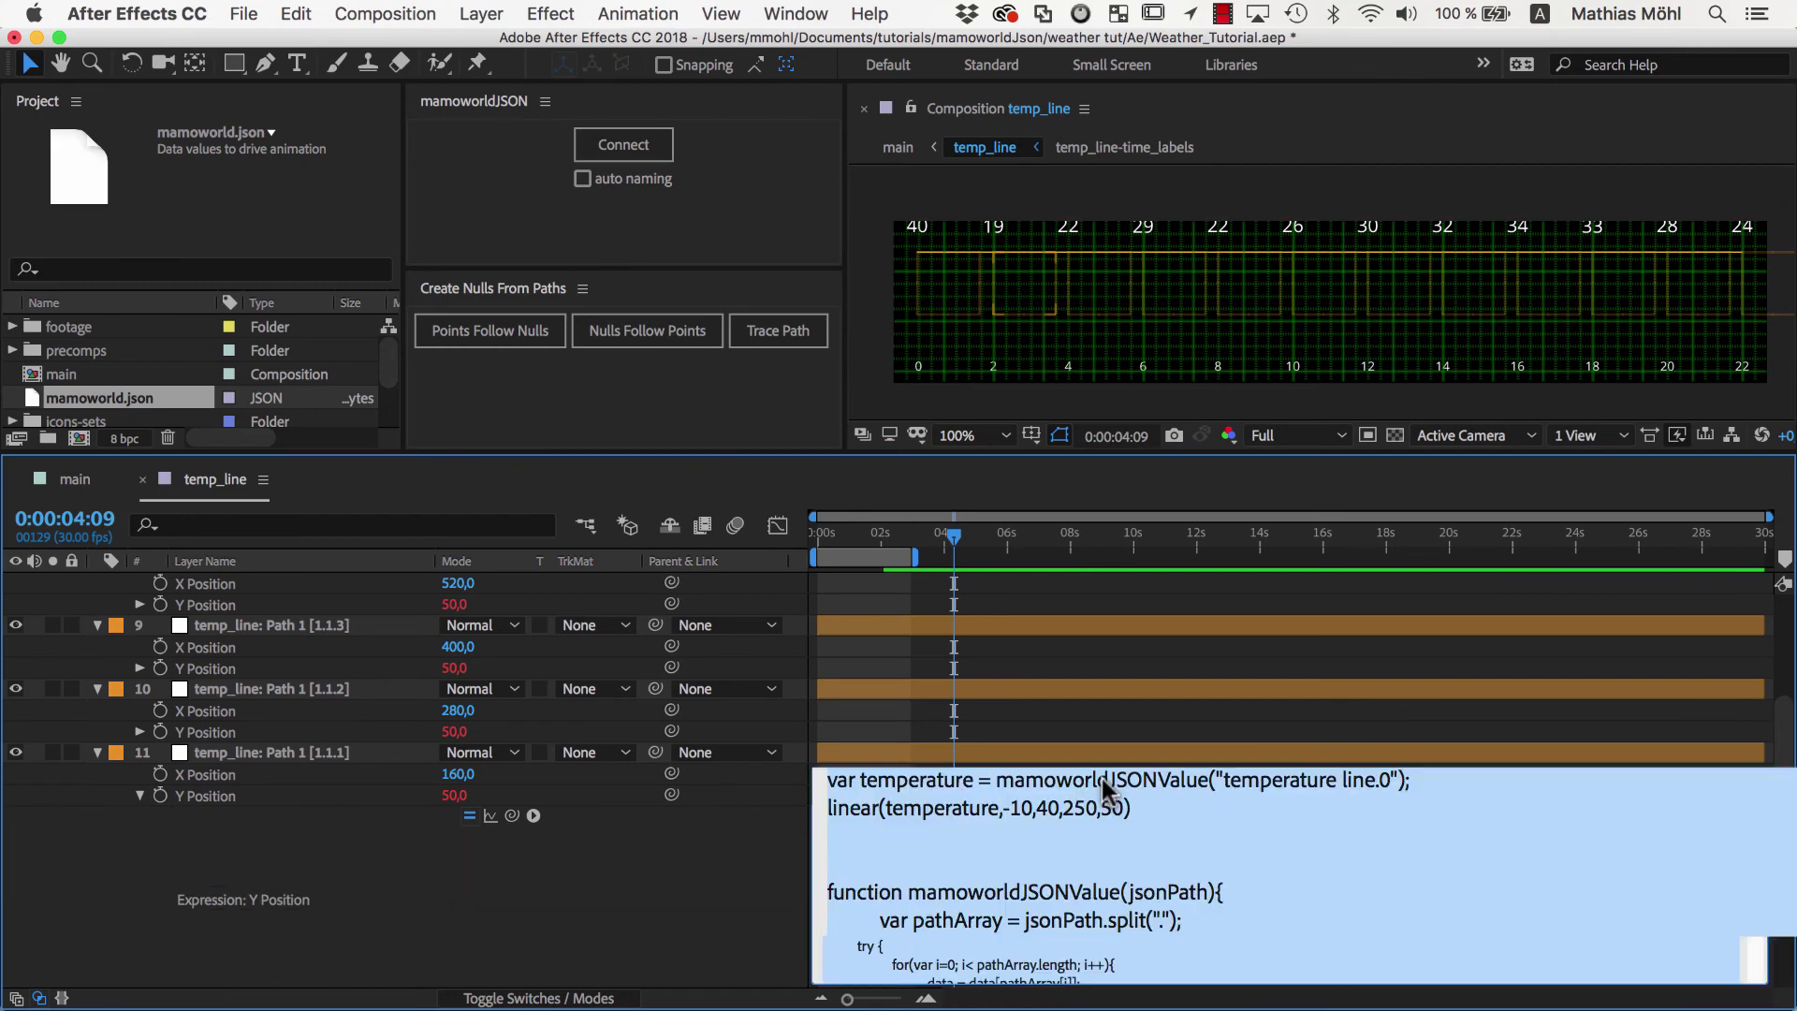
Point the Y expressions of layers 11, 10 and 5 at their own entries (line.2, line.4, …)
{"action": "left_click", "coordinate": [1385, 782]}
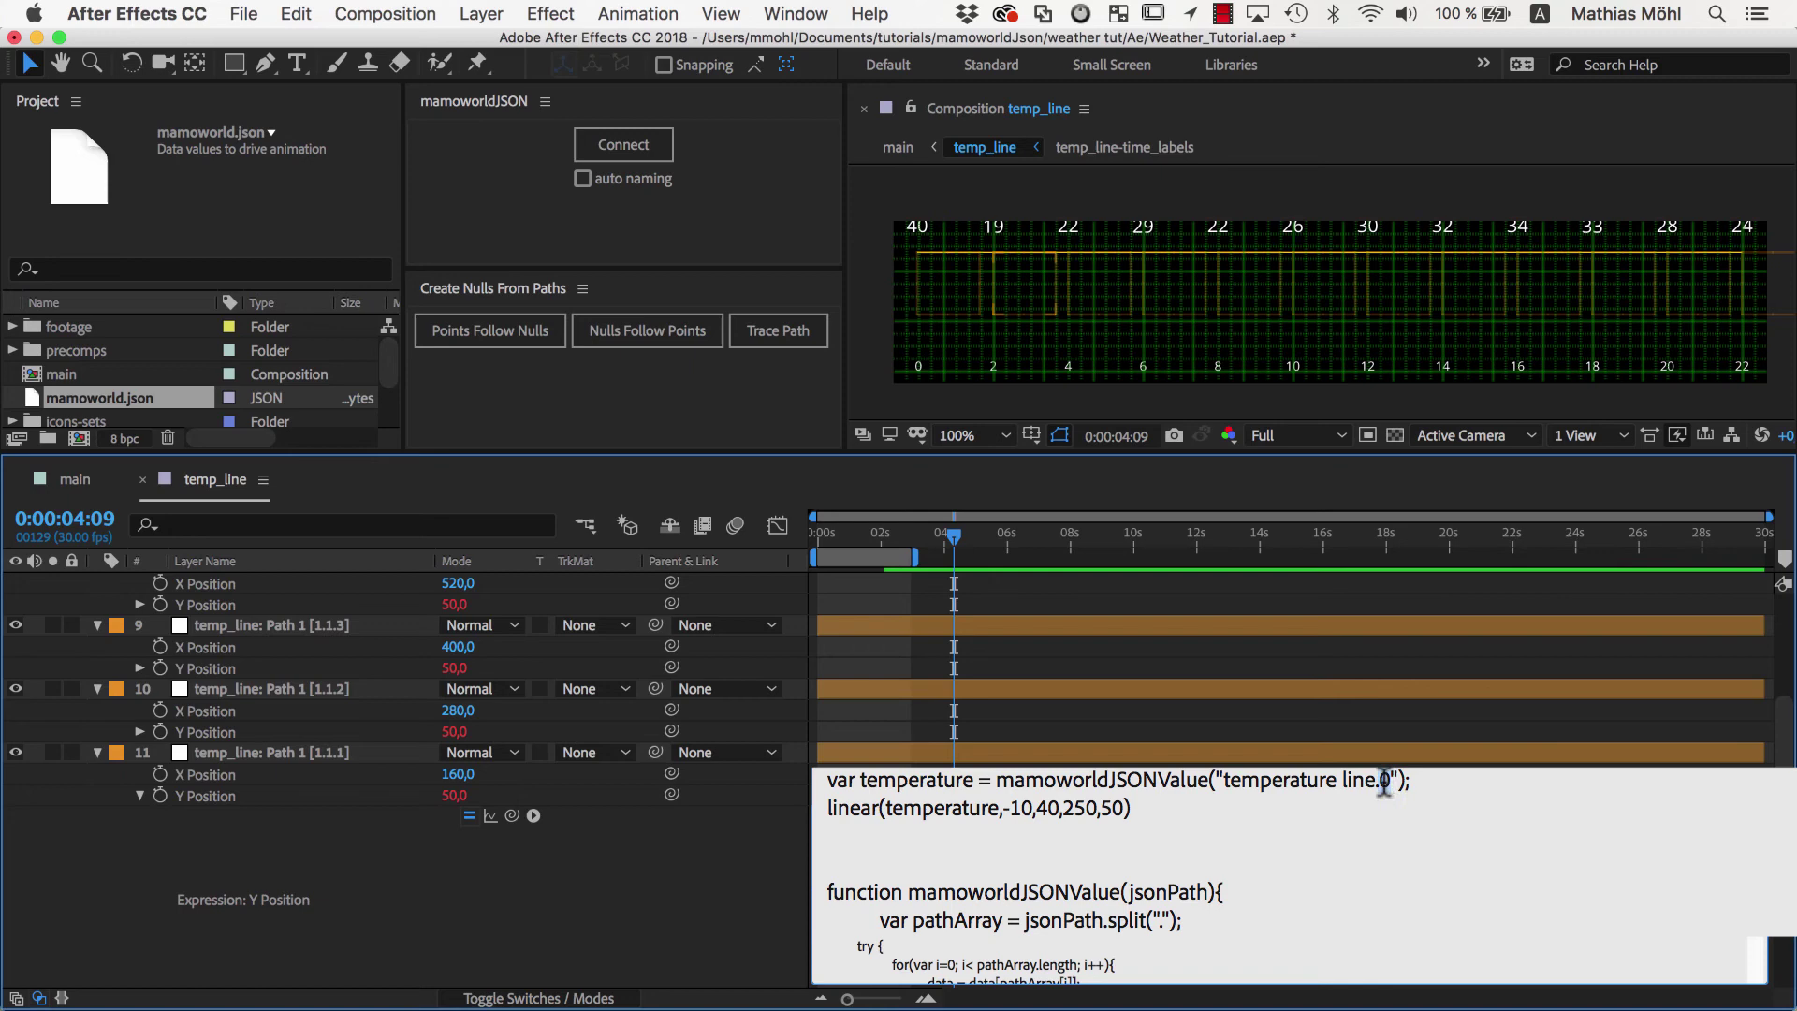
{"action": "double_click", "coordinate": [1385, 782]}
{"action": "type", "text": "2"}
{"action": "key", "text": "KP_Enter"}
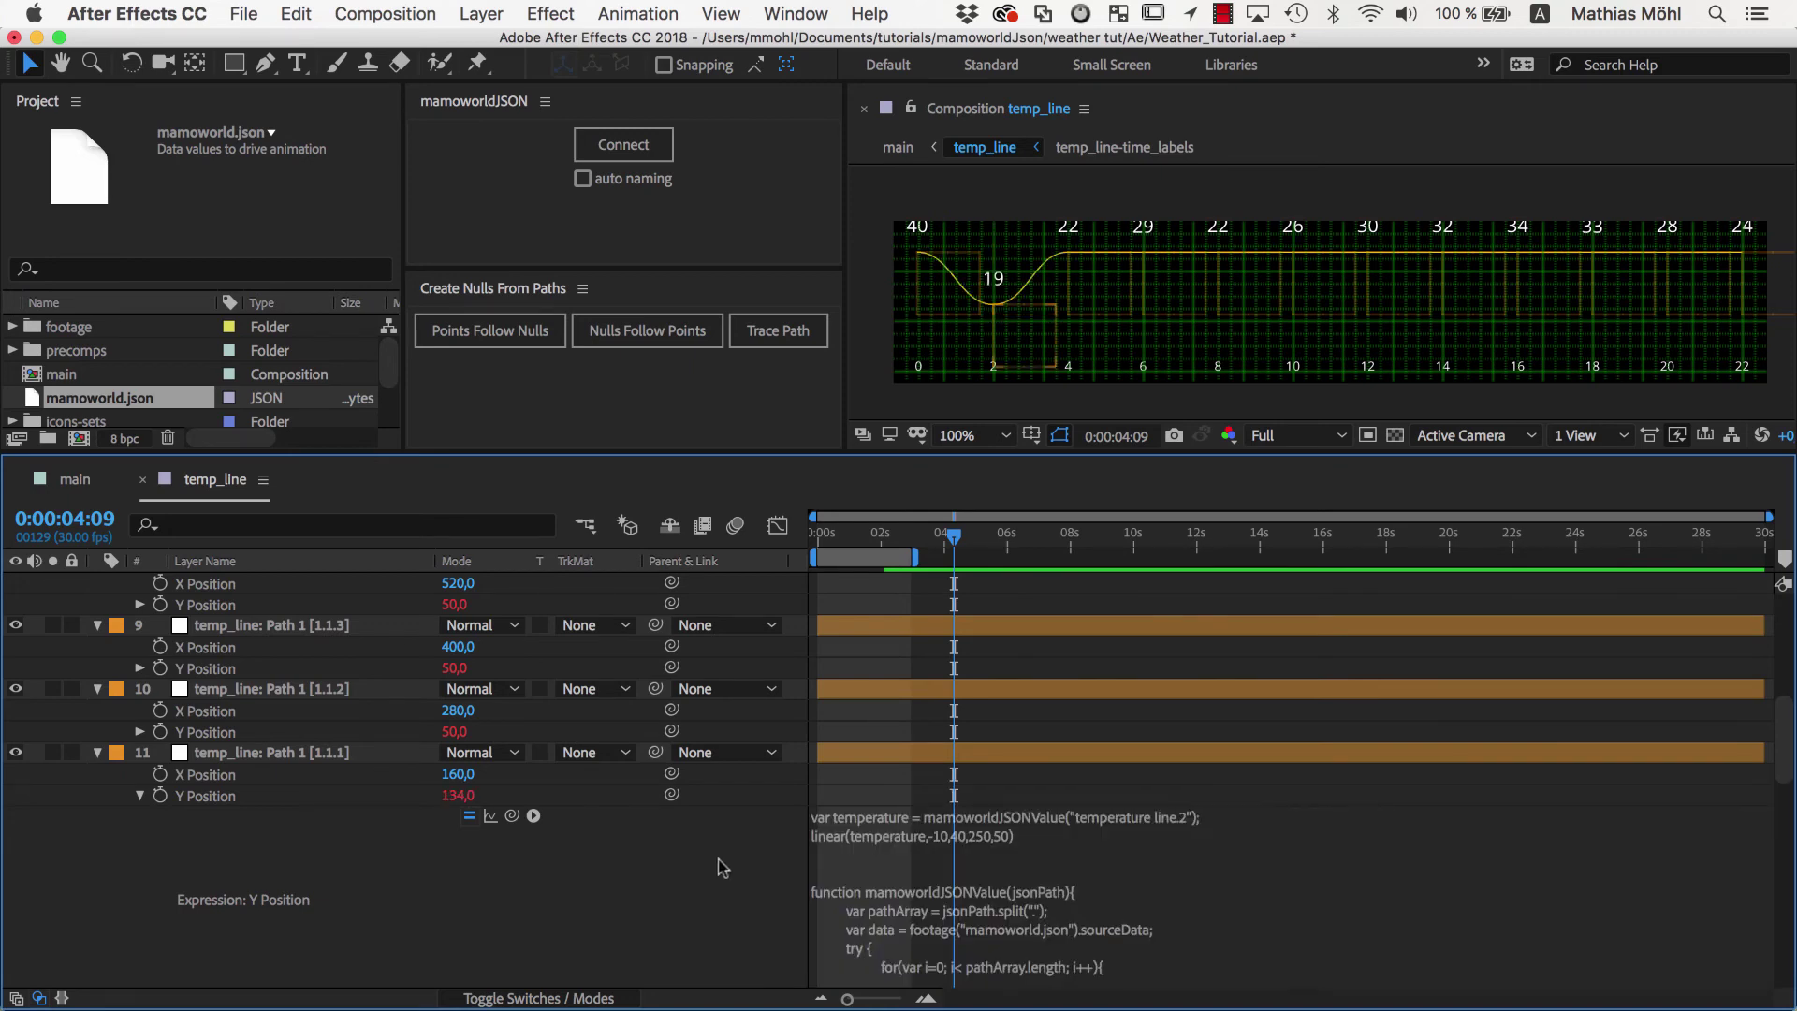
{"action": "double_click", "coordinate": [1194, 755]}
{"action": "type", "text": "4"}
{"action": "key", "text": "KP_Enter"}
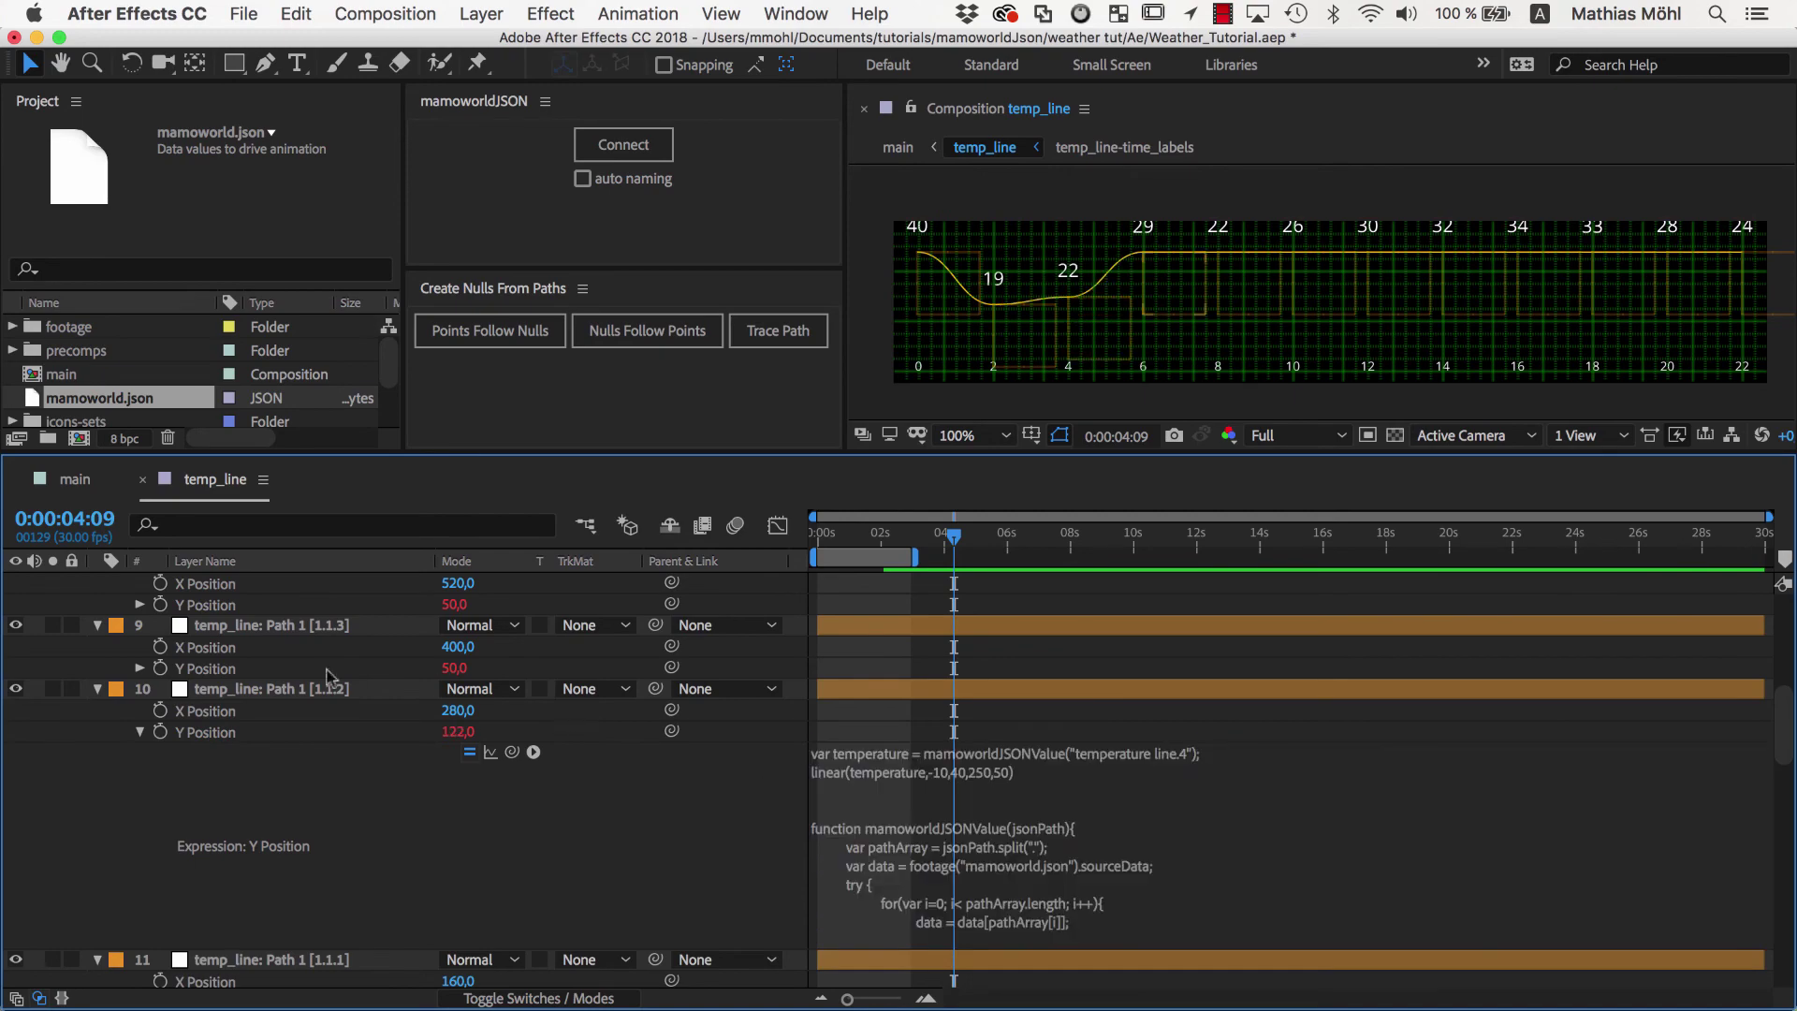
{"action": "scroll", "coordinate": [328, 675], "scroll_direction": "up", "scroll_amount": 10}
{"action": "left_click", "coordinate": [1163, 669]}
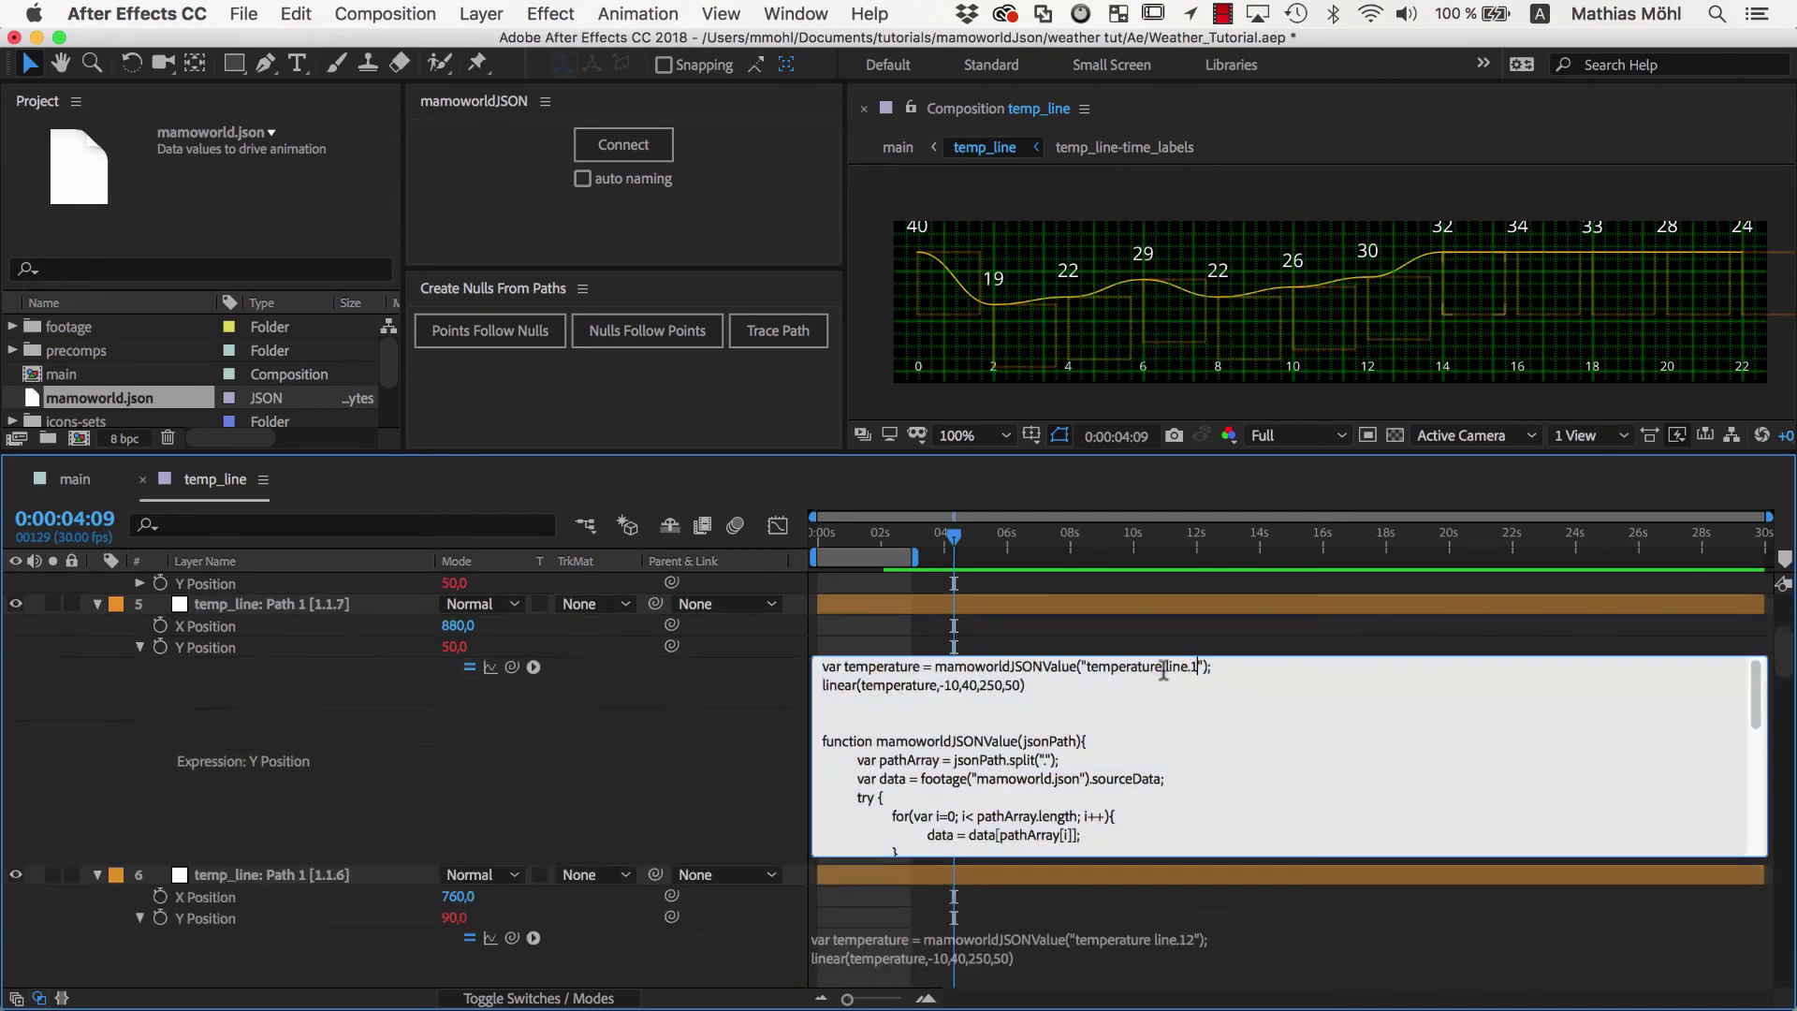
{"action": "type", "text": "4"}
{"action": "key", "text": "KP_Enter"}
{"action": "scroll", "coordinate": [1162, 668], "scroll_direction": "up", "scroll_amount": 5}
Change the hour 12, 18 and 10 temperatures in mamoworld.json (e.g. 36, 15, 12, -2)
{"action": "key", "text": "super+Tab"}
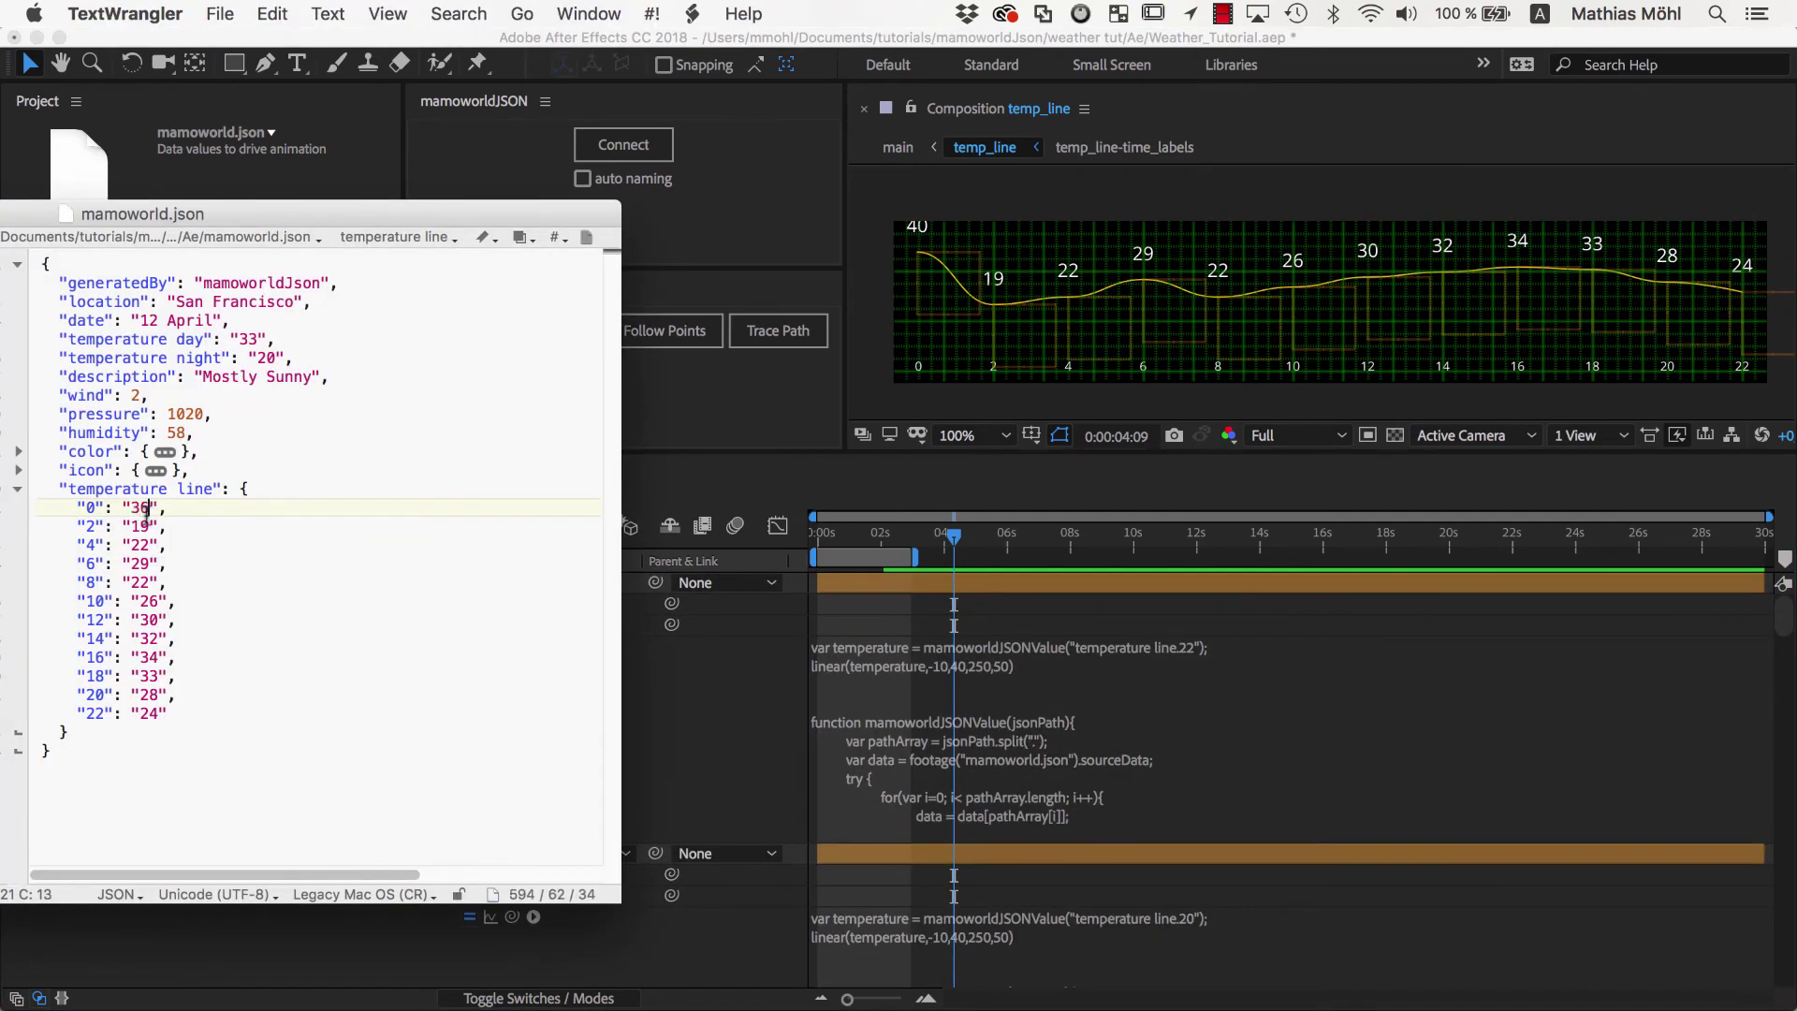
{"action": "double_click", "coordinate": [143, 620]}
{"action": "type", "text": "12"}
{"action": "double_click", "coordinate": [143, 676]}
{"action": "type", "text": "-2"}
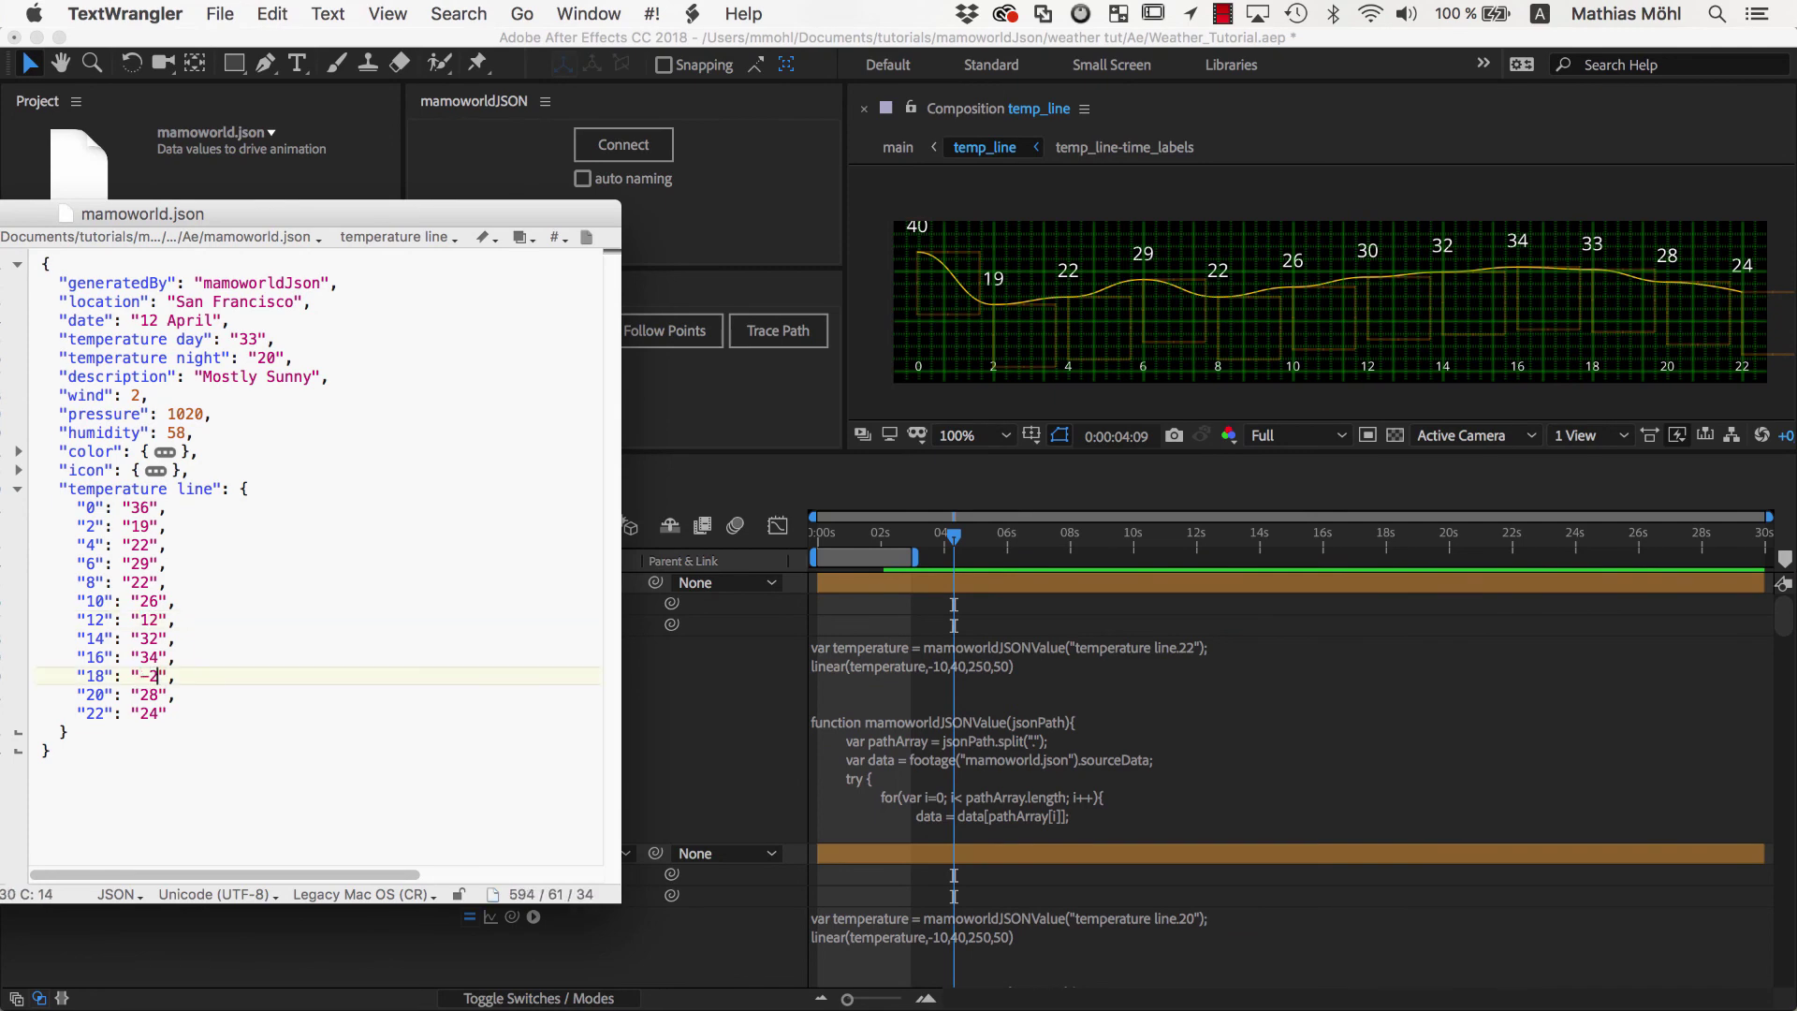
{"action": "double_click", "coordinate": [143, 601]}
{"action": "type", "text": "15"}
{"action": "left_click", "coordinate": [257, 562]}
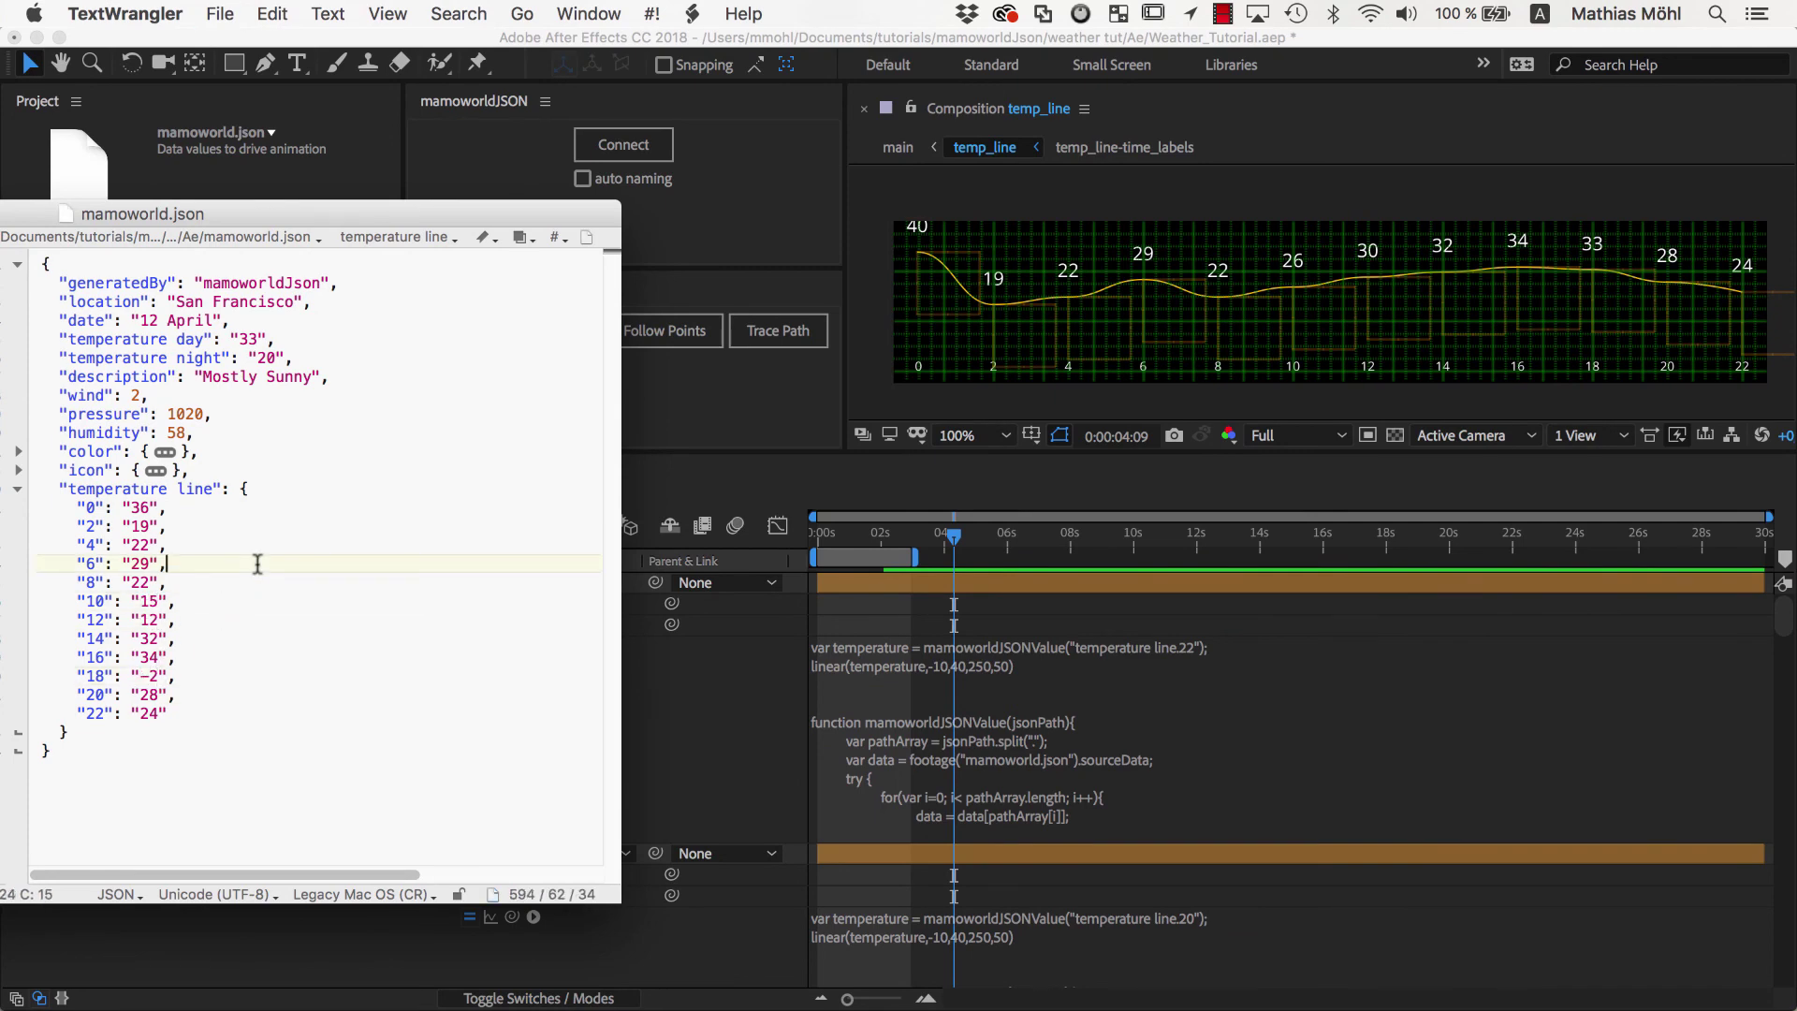
{"action": "key", "text": "super+Tab"}
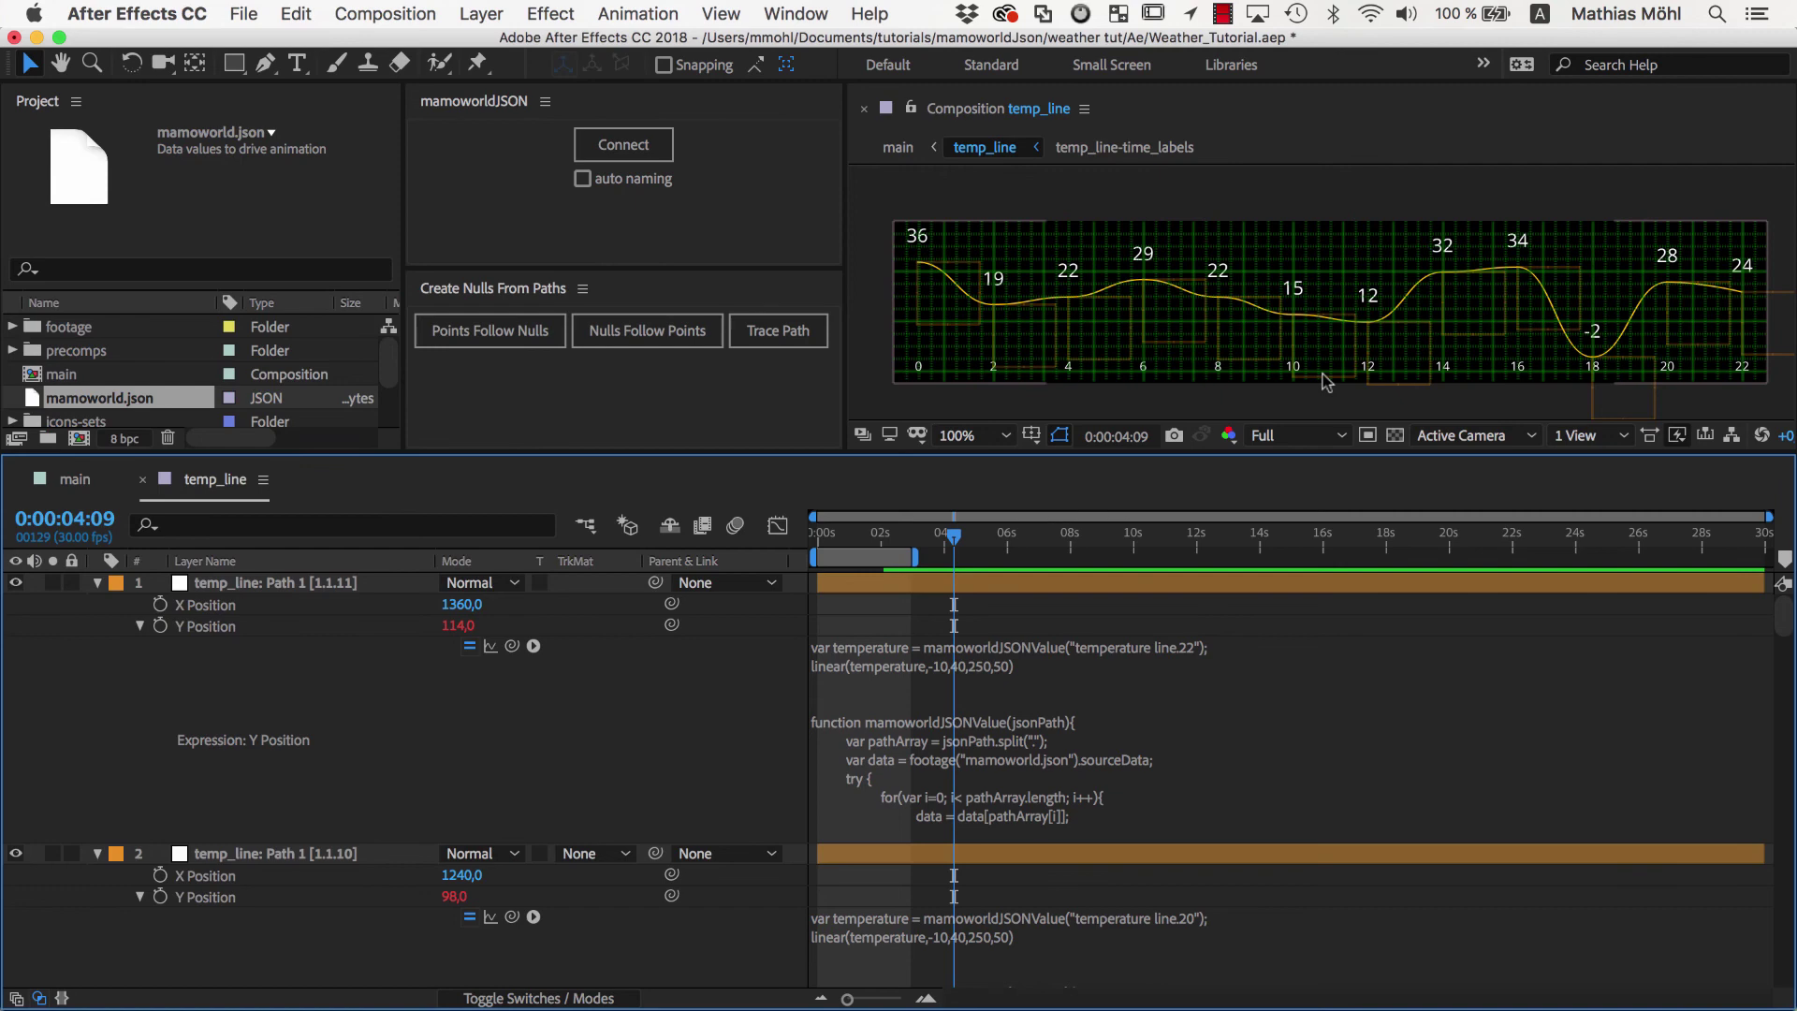